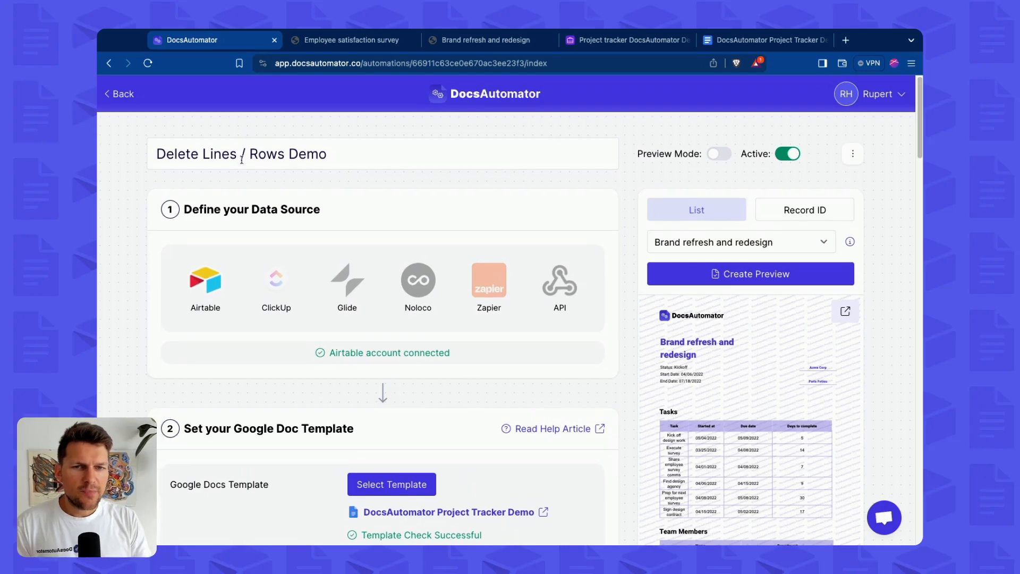
Review the Google Doc template used by the automation, including its Tasks and Team Members tables.
{"action": "scroll", "coordinate": [679, 304], "scroll_direction": "down", "scroll_amount": 3}
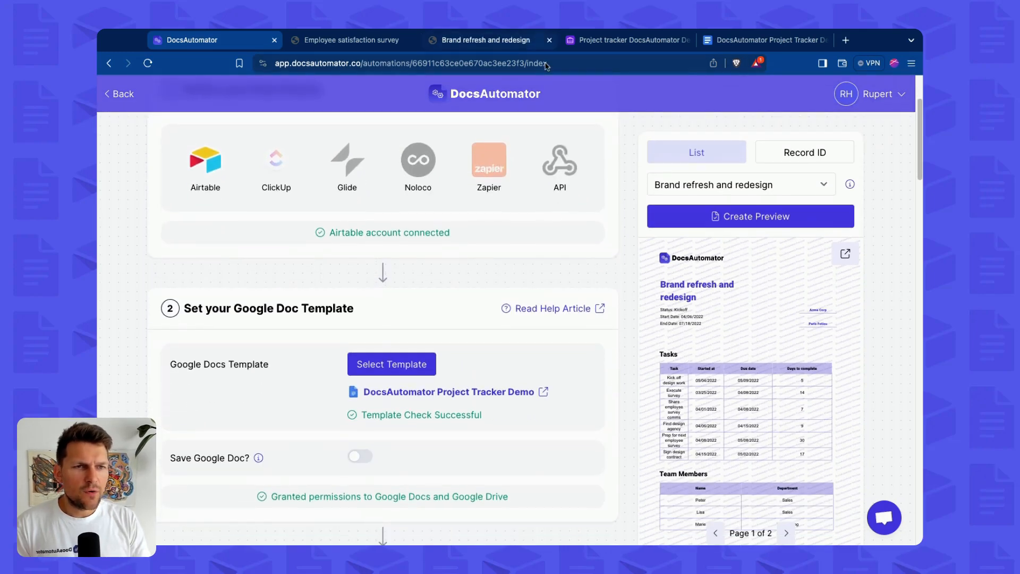
{"action": "left_click", "coordinate": [759, 41]}
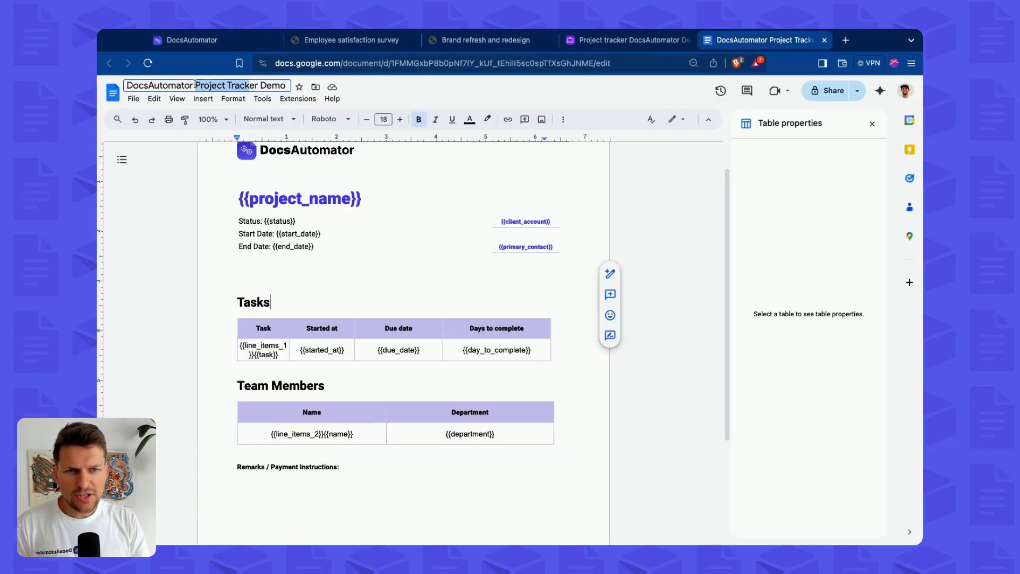
{"action": "scroll", "coordinate": [340, 240], "scroll_direction": "up", "scroll_amount": 1}
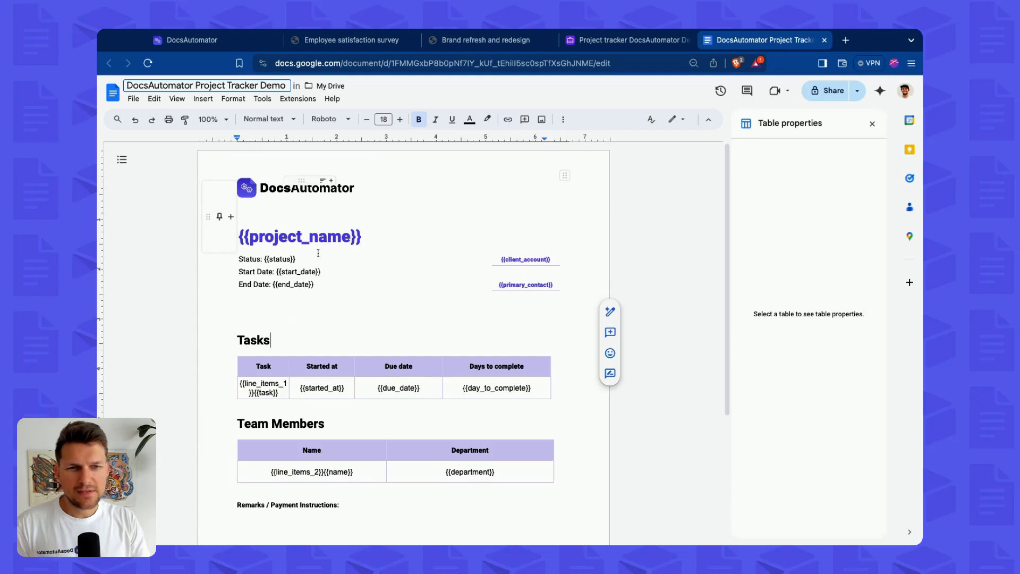
{"action": "scroll", "coordinate": [313, 244], "scroll_direction": "down", "scroll_amount": 2}
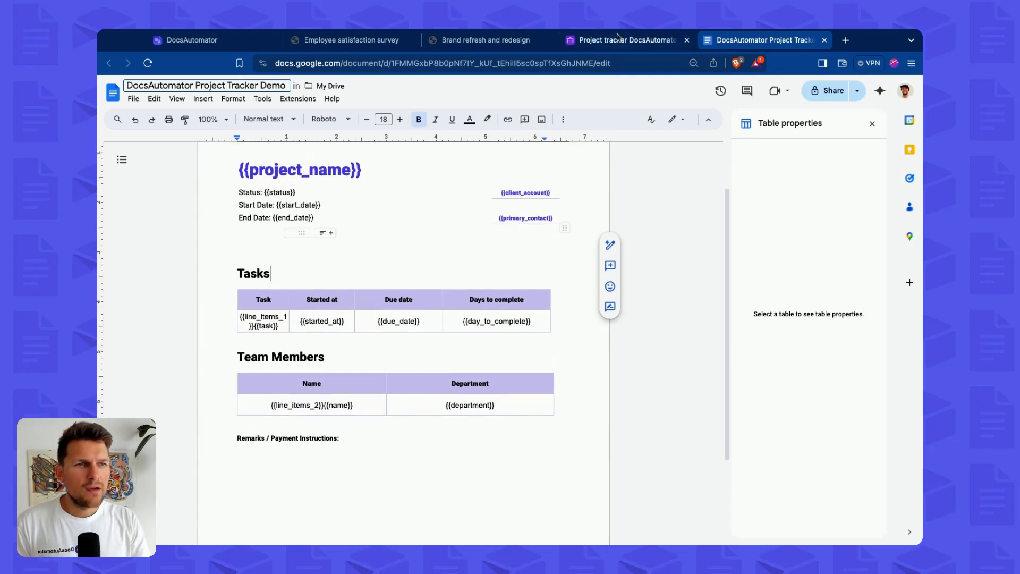
Examine the project records and their budgets in the Airtable project tracker base.
{"action": "left_click", "coordinate": [618, 37]}
{"action": "left_click_drag", "start_coordinate": [291, 297], "coordinate": [294, 208]}
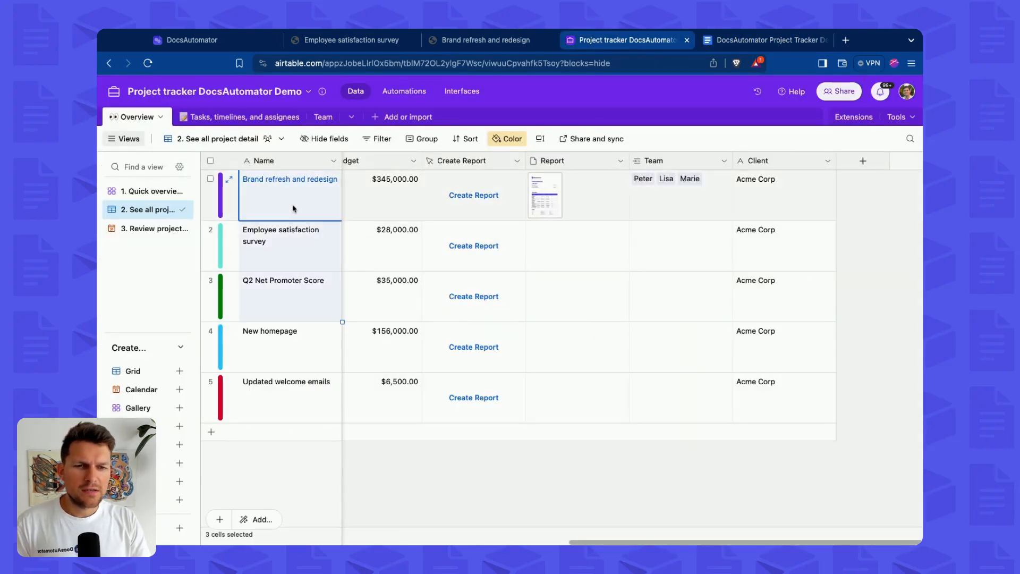
{"action": "left_click", "coordinate": [289, 297]}
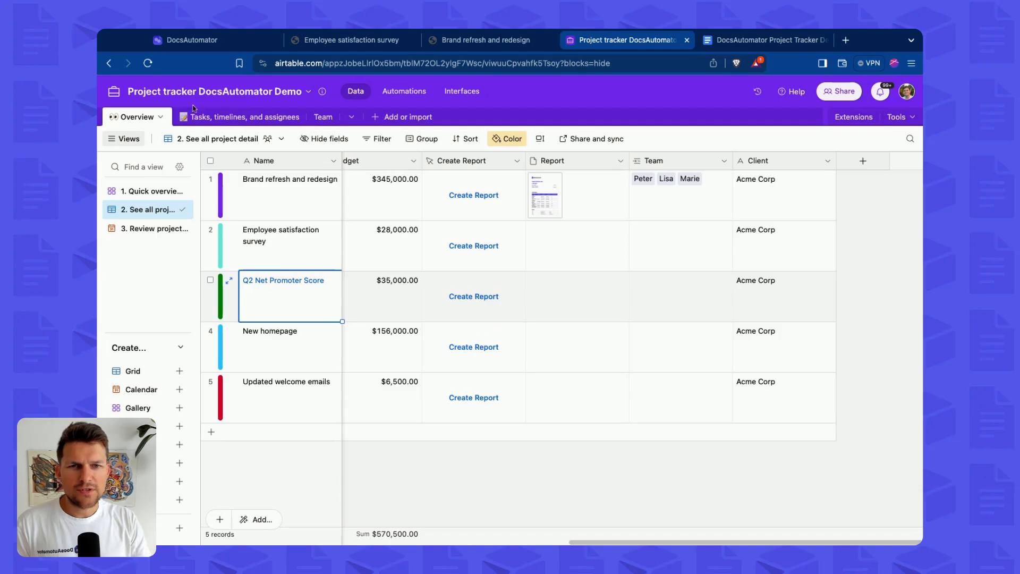
{"action": "left_click", "coordinate": [405, 212]}
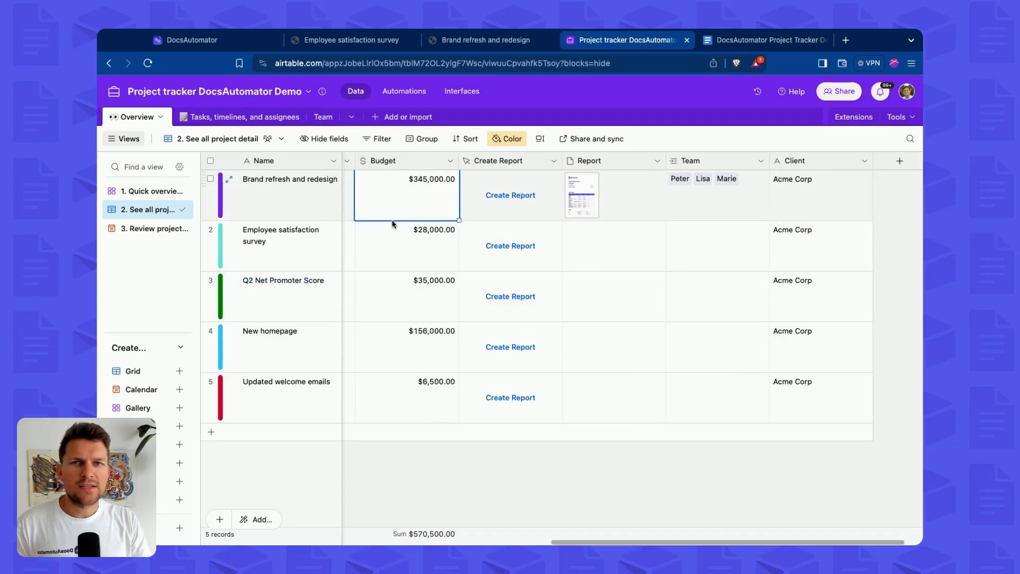
{"action": "left_click", "coordinate": [394, 241]}
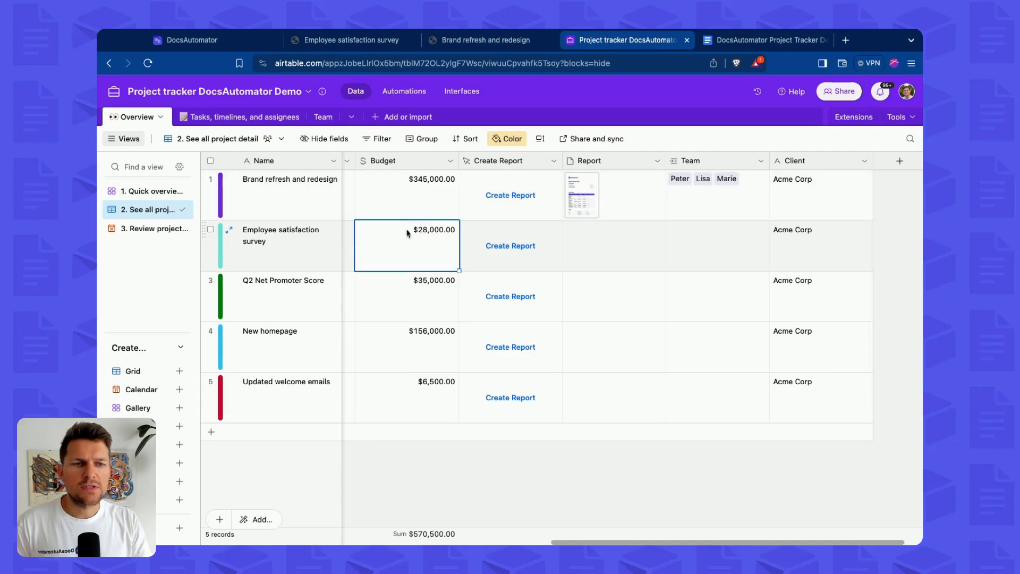
Review the automation's field mappings and open the Brand refresh and redesign preview in a new tab.
{"action": "left_click", "coordinate": [169, 37]}
{"action": "scroll", "coordinate": [492, 313], "scroll_direction": "down", "scroll_amount": 8}
{"action": "scroll", "coordinate": [419, 402], "scroll_direction": "down", "scroll_amount": 5}
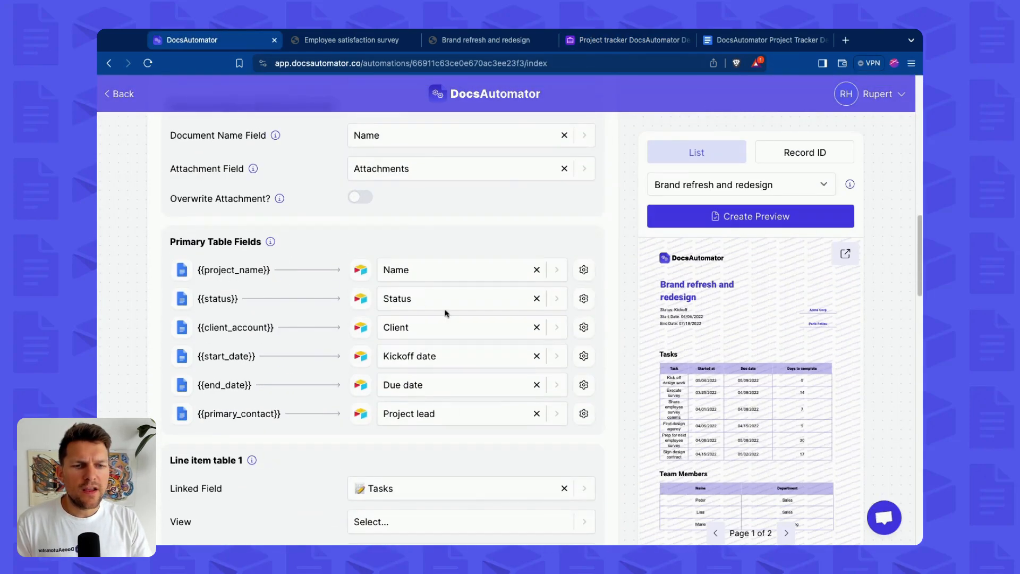
{"action": "left_click", "coordinate": [845, 253]}
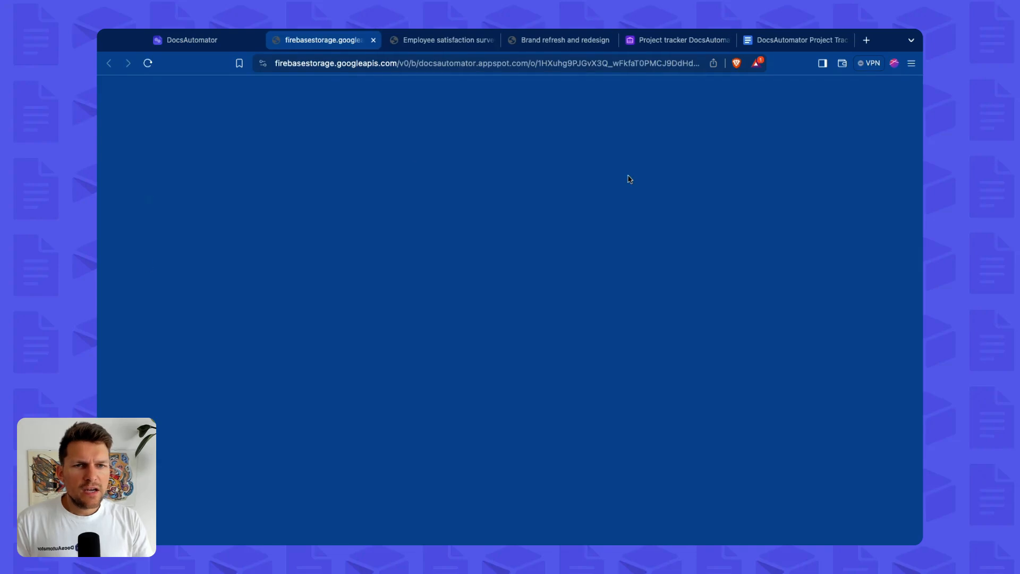
Scroll through the generated PDF's header, Tasks table and Team Members table.
{"action": "scroll", "coordinate": [474, 311], "scroll_direction": "down", "scroll_amount": 3}
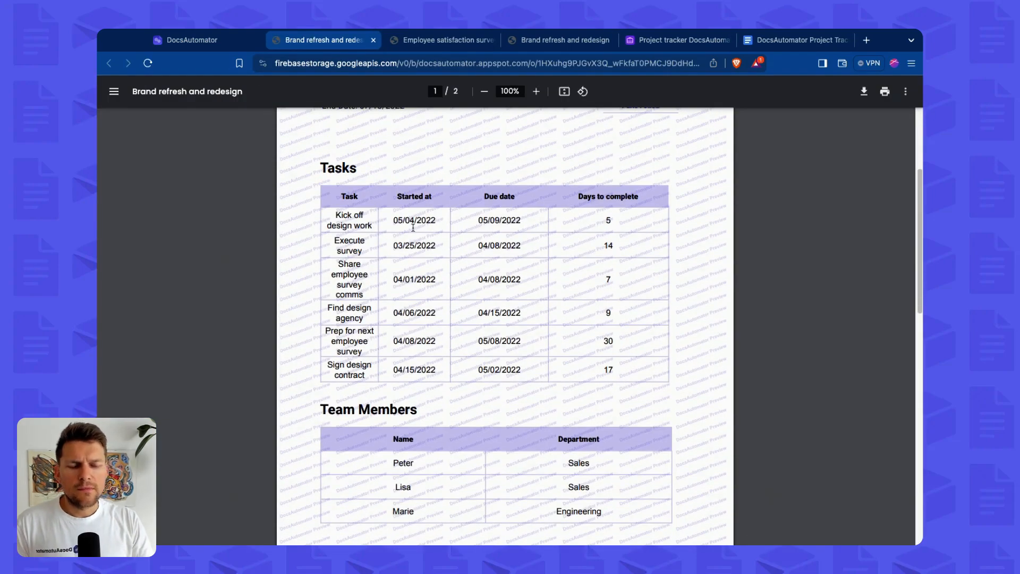
{"action": "scroll", "coordinate": [413, 229], "scroll_direction": "up", "scroll_amount": 3}
{"action": "scroll", "coordinate": [385, 222], "scroll_direction": "down", "scroll_amount": 3}
{"action": "scroll", "coordinate": [410, 248], "scroll_direction": "up", "scroll_amount": 3}
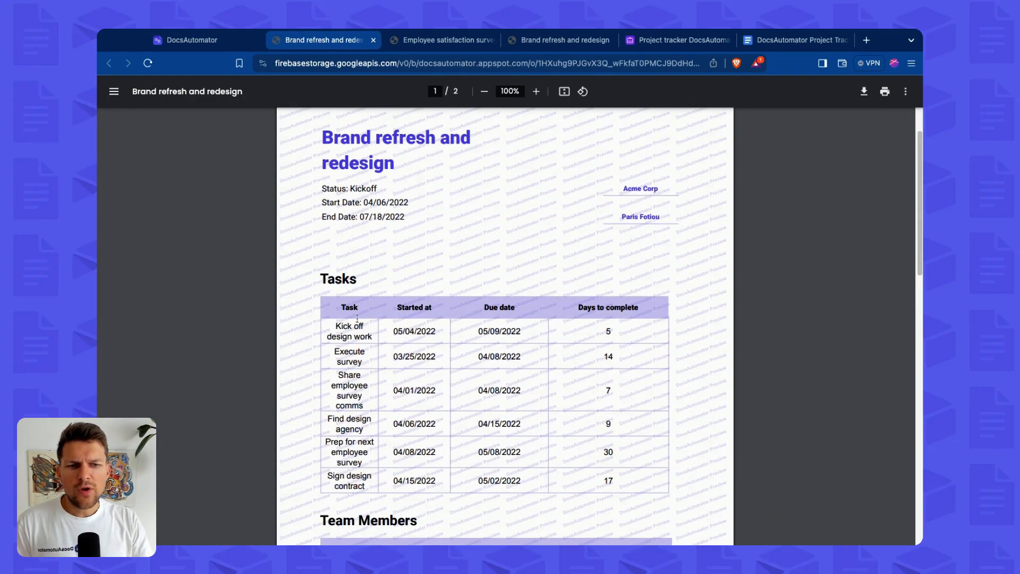
{"action": "scroll", "coordinate": [418, 440], "scroll_direction": "down", "scroll_amount": 3}
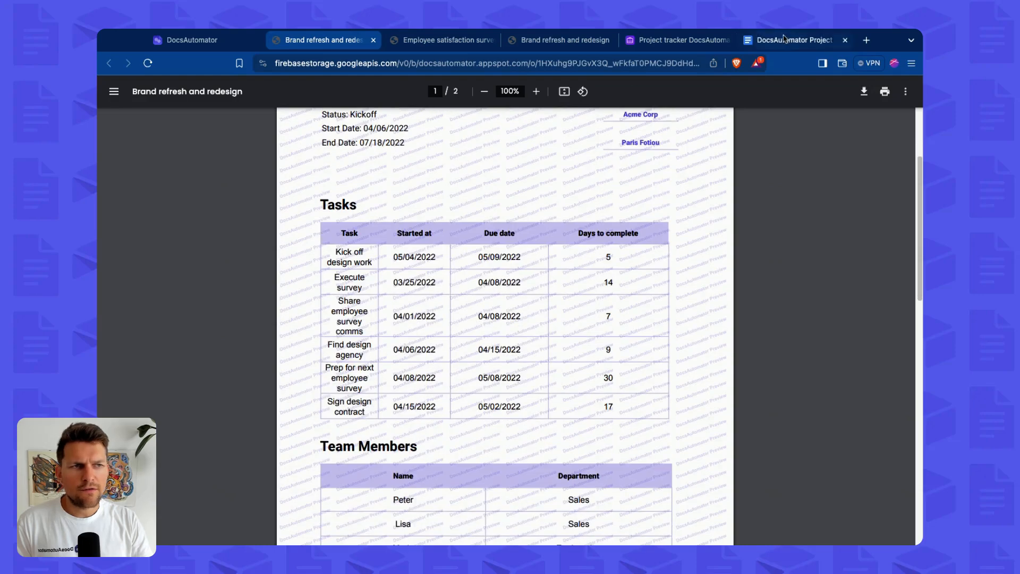
Compare the template document with the generated PDF and close the two unused record tabs.
{"action": "left_click", "coordinate": [794, 40]}
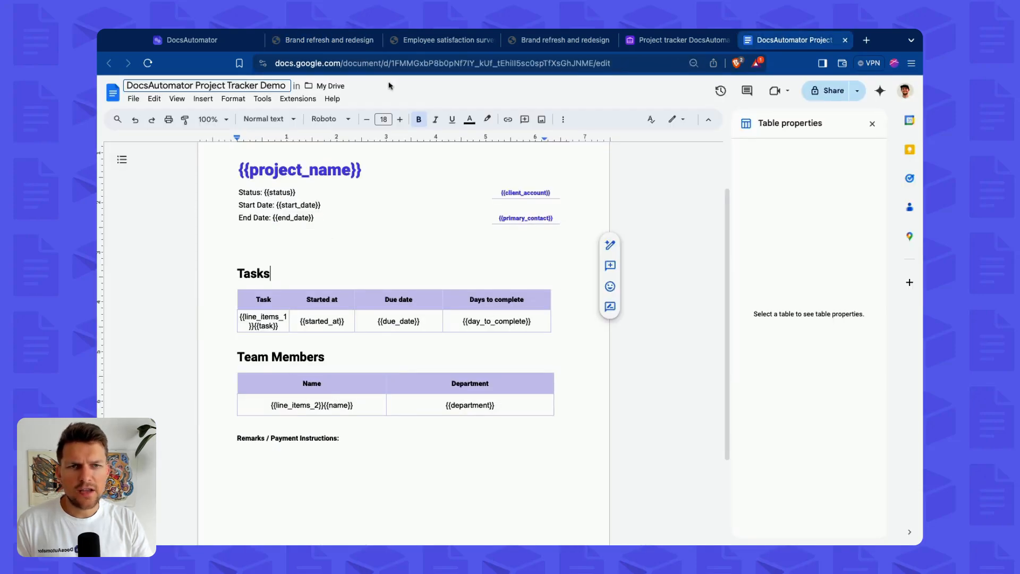
{"action": "left_click", "coordinate": [322, 40]}
{"action": "scroll", "coordinate": [362, 330], "scroll_direction": "down", "scroll_amount": 3}
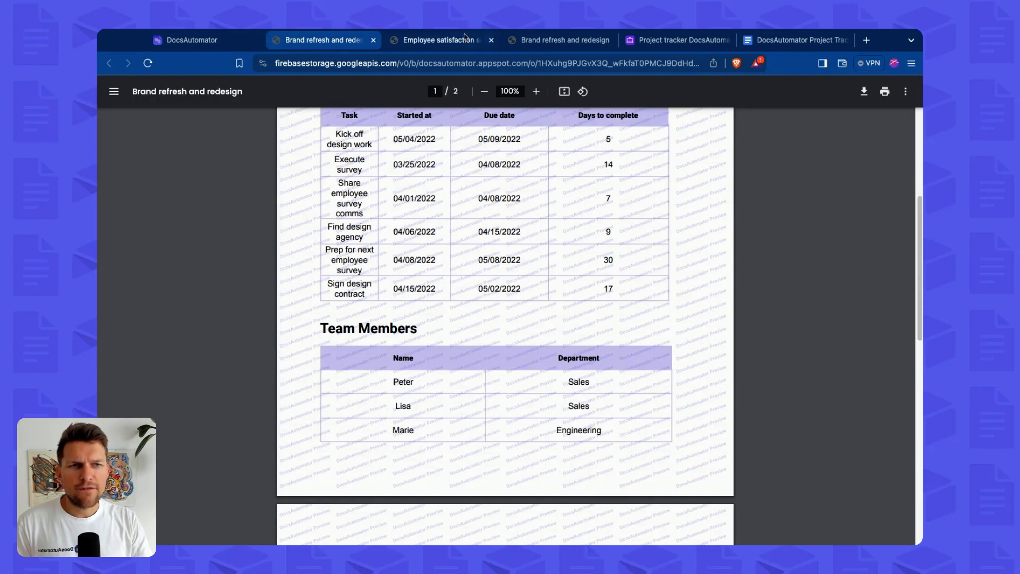
{"action": "left_click", "coordinate": [492, 40]}
{"action": "left_click", "coordinate": [491, 40]}
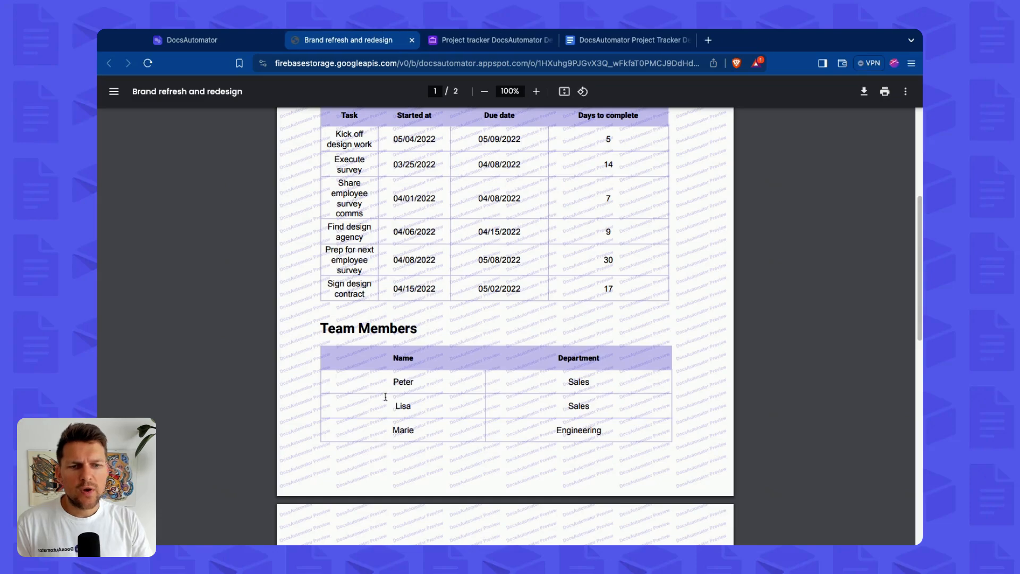
Compare the template's Team Members placeholder row with the filled rows in the PDF.
{"action": "left_click", "coordinate": [653, 40]}
{"action": "scroll", "coordinate": [220, 389], "scroll_direction": "down", "scroll_amount": 1}
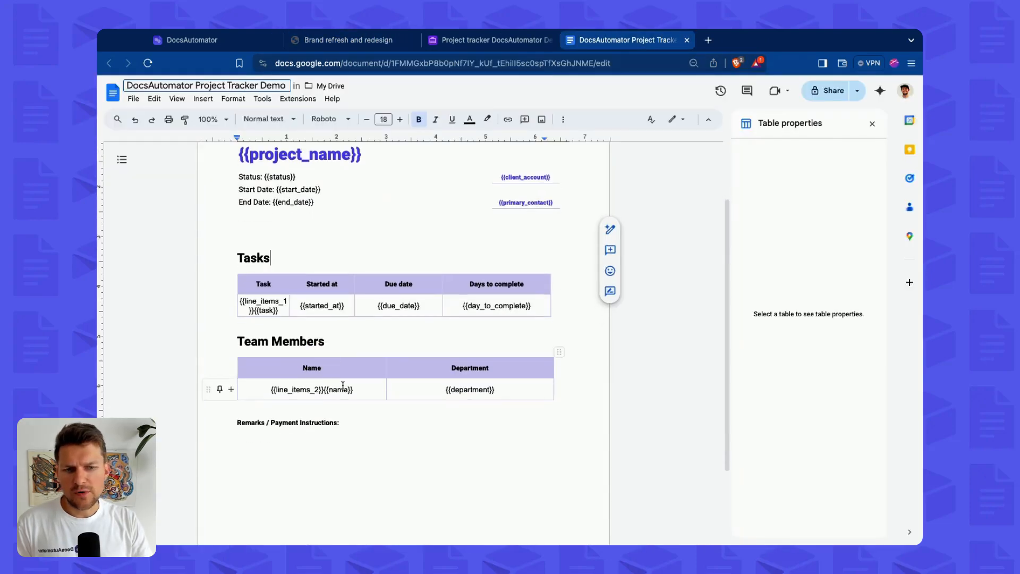
{"action": "left_click", "coordinate": [348, 40]}
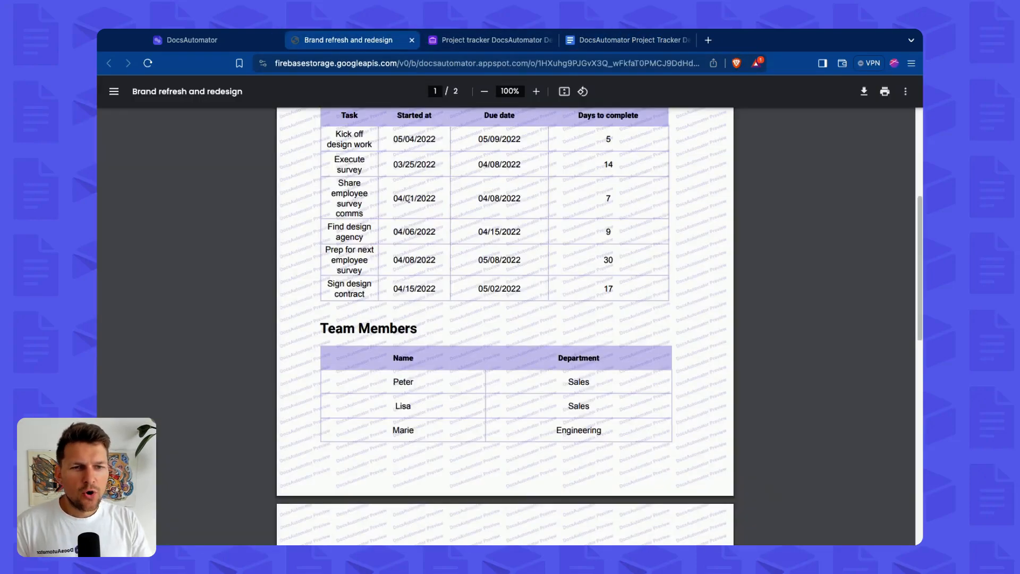
{"action": "scroll", "coordinate": [485, 263], "scroll_direction": "up", "scroll_amount": 5}
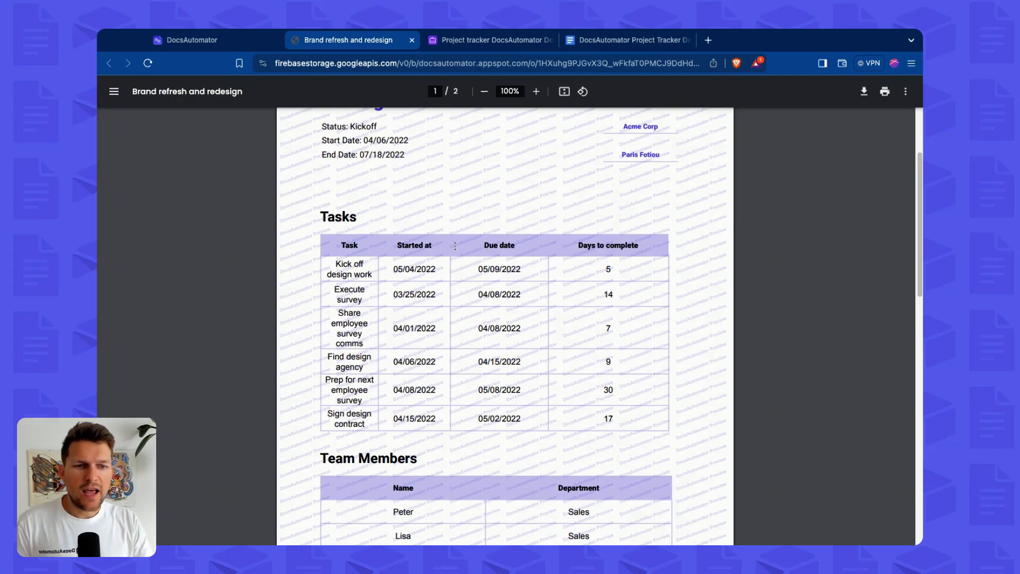
{"action": "scroll", "coordinate": [455, 246], "scroll_direction": "down", "scroll_amount": 4}
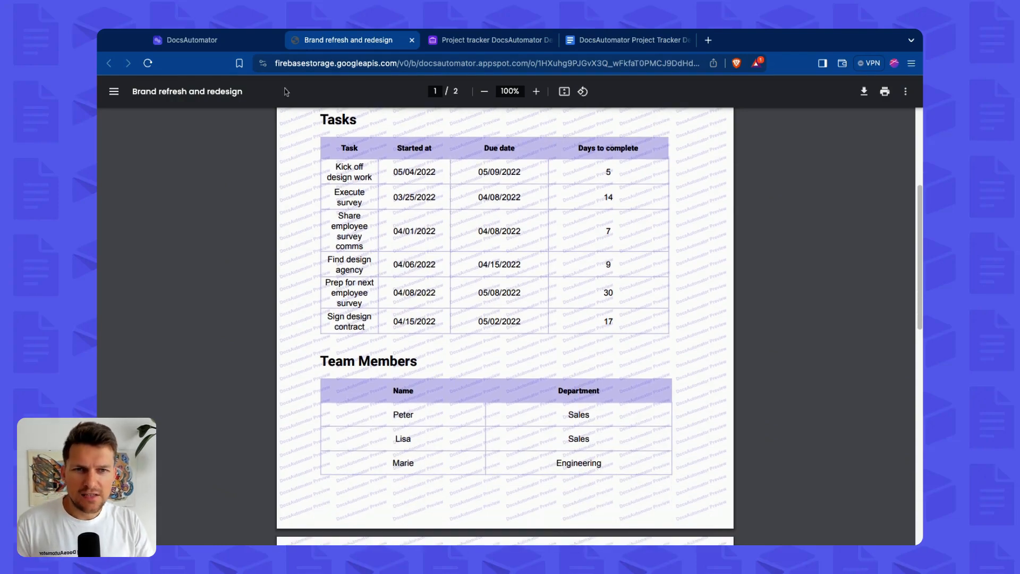
Select the Employee satisfaction survey record for the preview and create a new preview.
{"action": "left_click", "coordinate": [228, 43]}
{"action": "left_click", "coordinate": [728, 175]}
{"action": "left_click", "coordinate": [728, 175]}
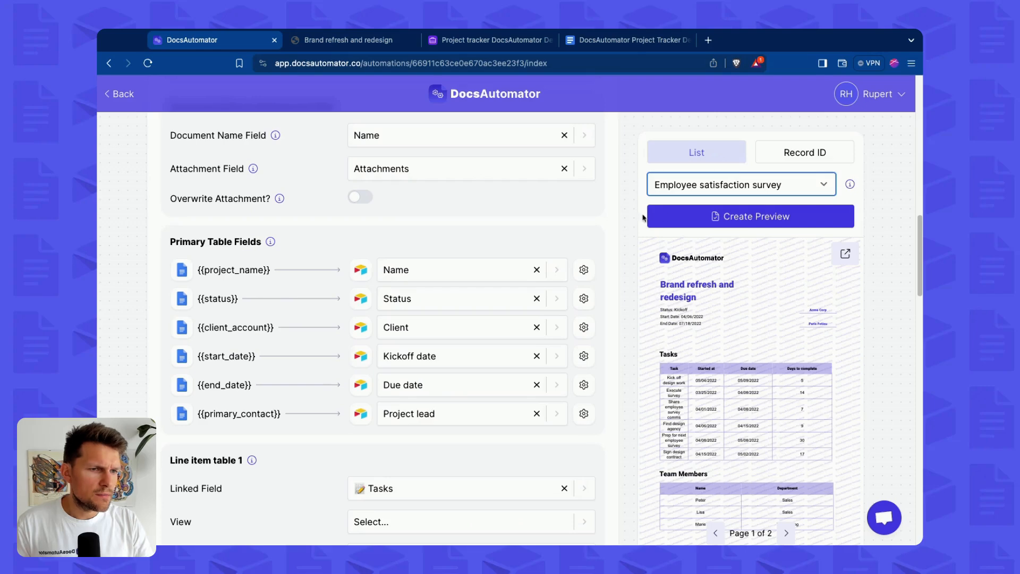
{"action": "left_click", "coordinate": [703, 218]}
Inspect the Employee satisfaction survey record in the Airtable base.
{"action": "left_click", "coordinate": [478, 42]}
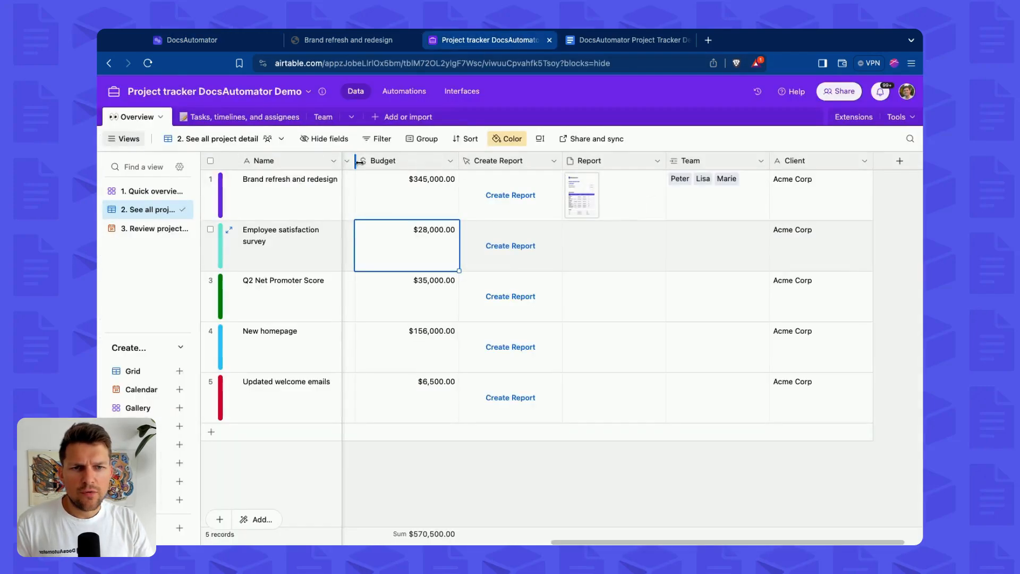
{"action": "left_click", "coordinate": [260, 243]}
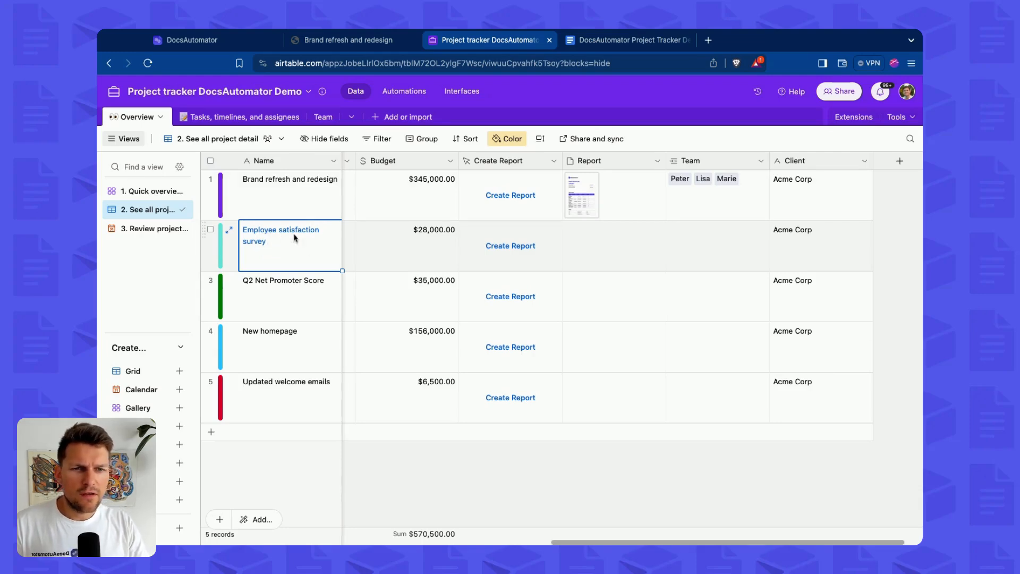
{"action": "key", "text": "super+1"}
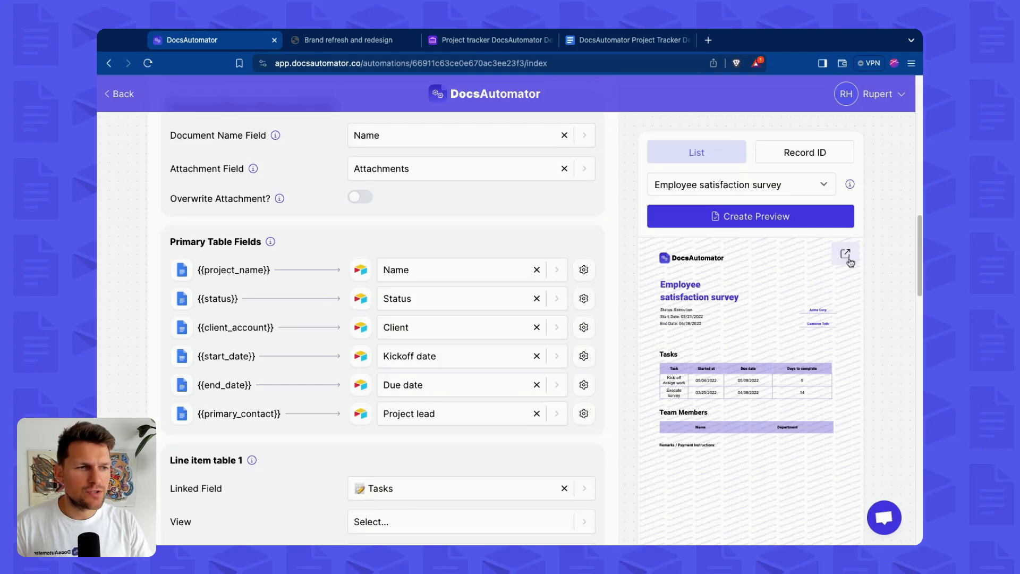
Open the new preview PDF and examine its Tasks table and empty Team Members table.
{"action": "left_click", "coordinate": [846, 255]}
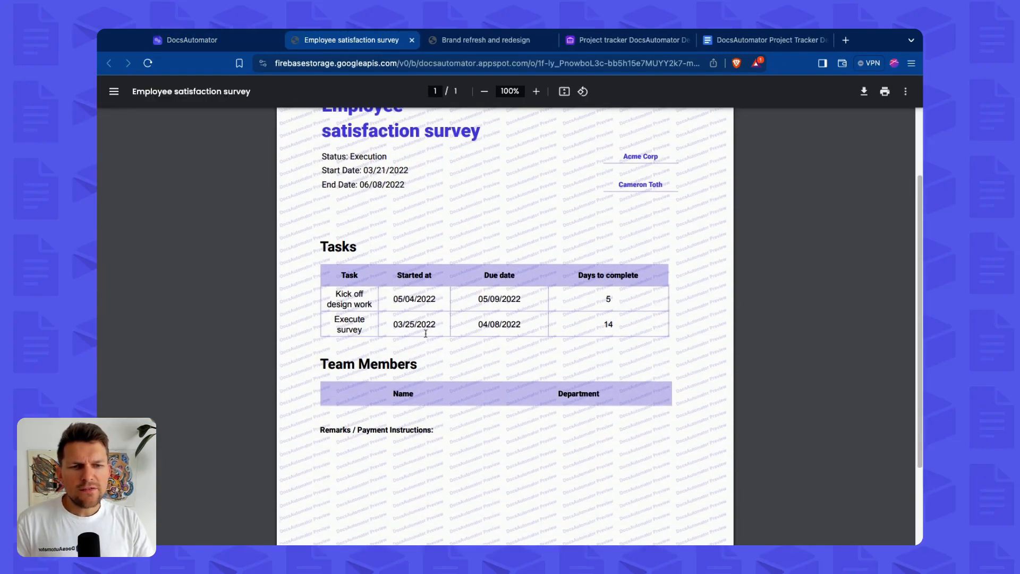
{"action": "scroll", "coordinate": [425, 333], "scroll_direction": "up", "scroll_amount": 2}
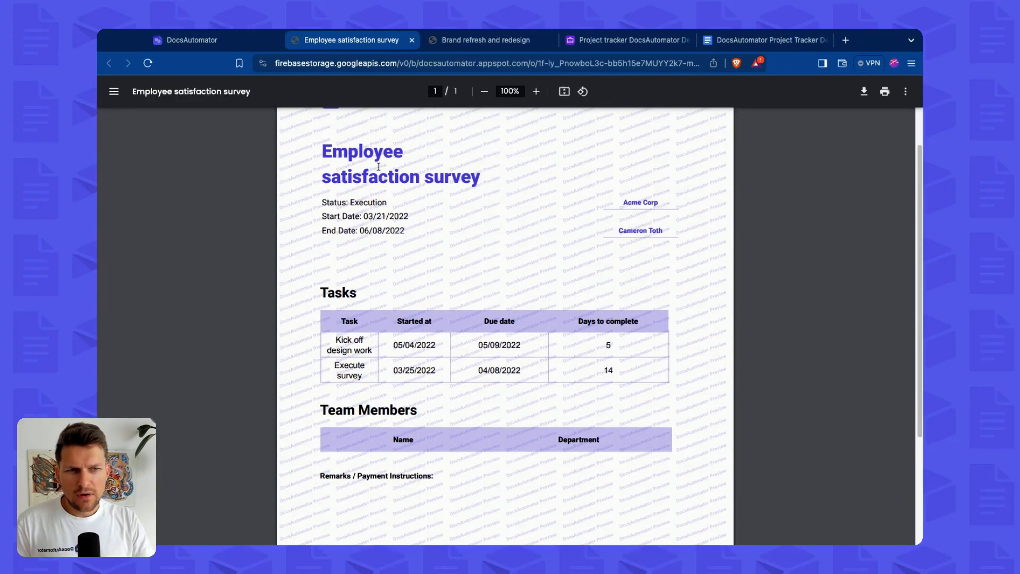
{"action": "scroll", "coordinate": [384, 414], "scroll_direction": "down", "scroll_amount": 1}
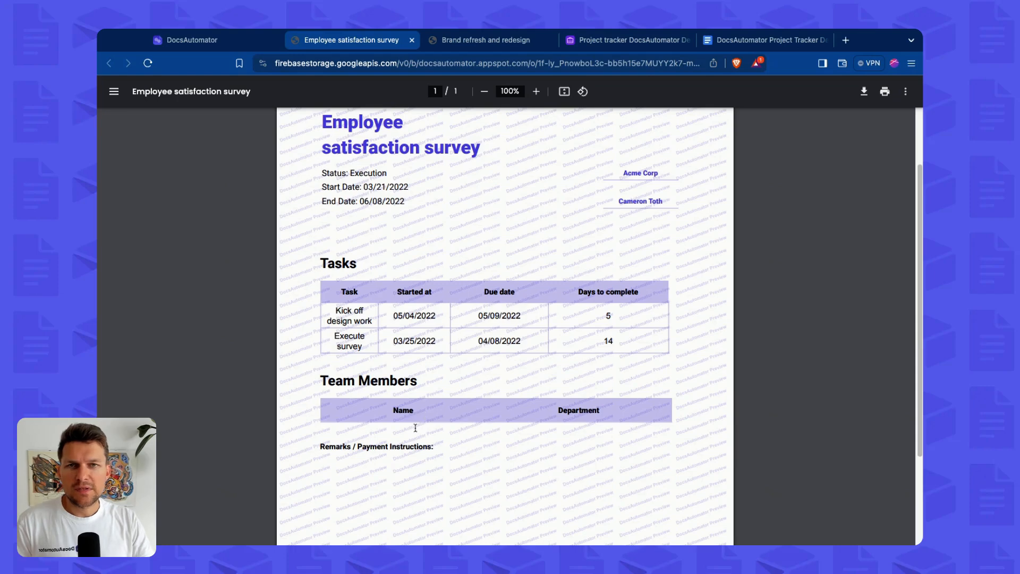
{"action": "scroll", "coordinate": [416, 428], "scroll_direction": "down", "scroll_amount": 4}
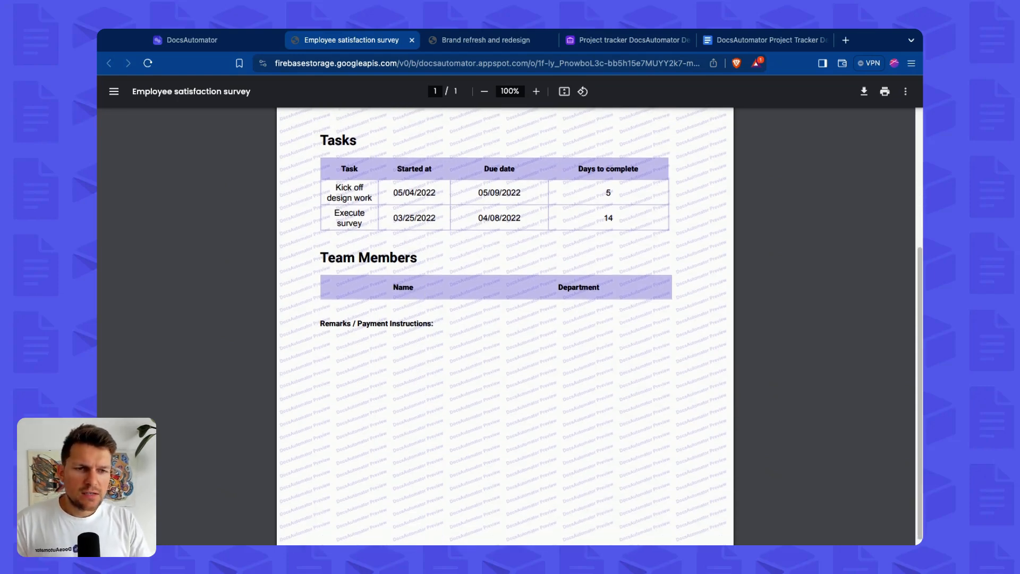
Compare the template's Team Members placeholder cells with the empty Team Members table in the PDF.
{"action": "left_click", "coordinate": [746, 40]}
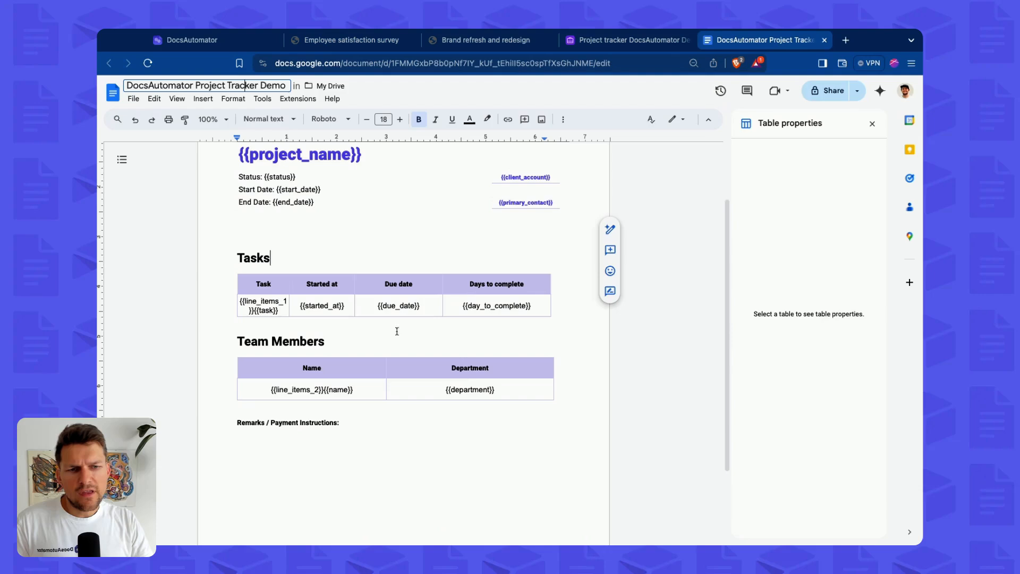
{"action": "triple_click", "coordinate": [270, 395]}
{"action": "left_click", "coordinate": [464, 390]}
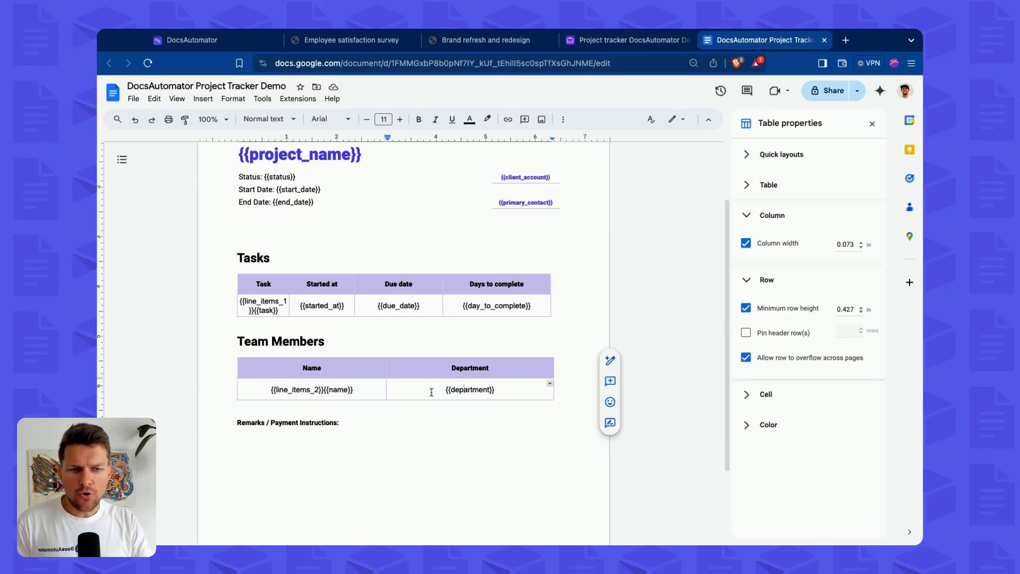
{"action": "left_click", "coordinate": [351, 40]}
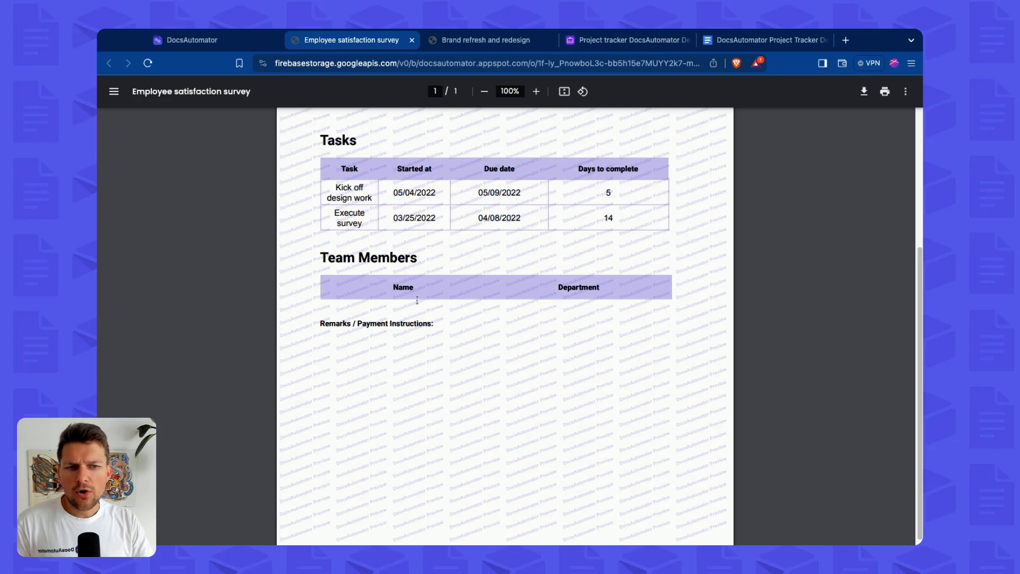
{"action": "triple_click", "coordinate": [337, 258]}
{"action": "left_click", "coordinate": [339, 260]}
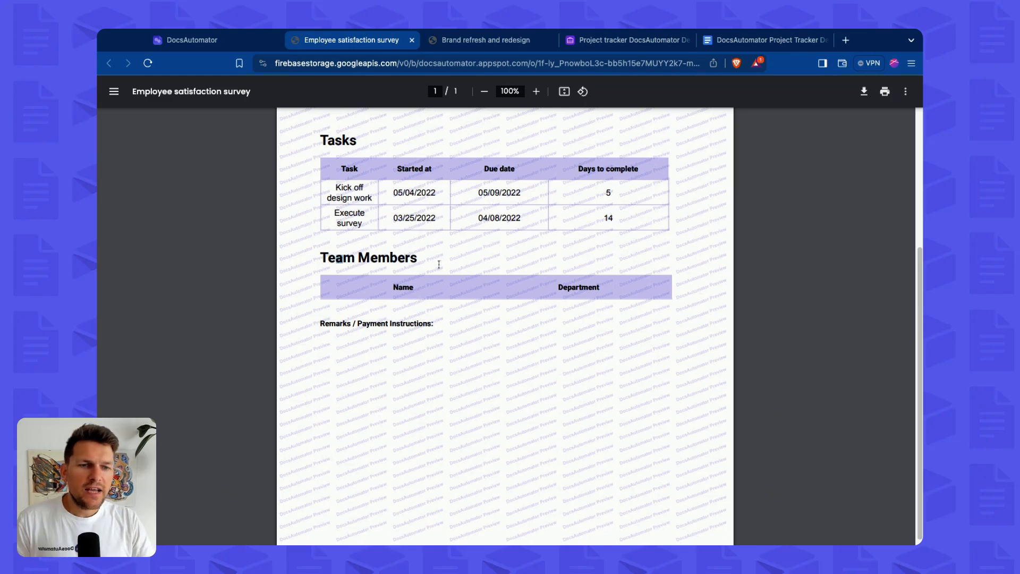
Inspect the {{line_items_2}}{{name}} placeholder cell in the template's Team Members table.
{"action": "left_click", "coordinate": [757, 43]}
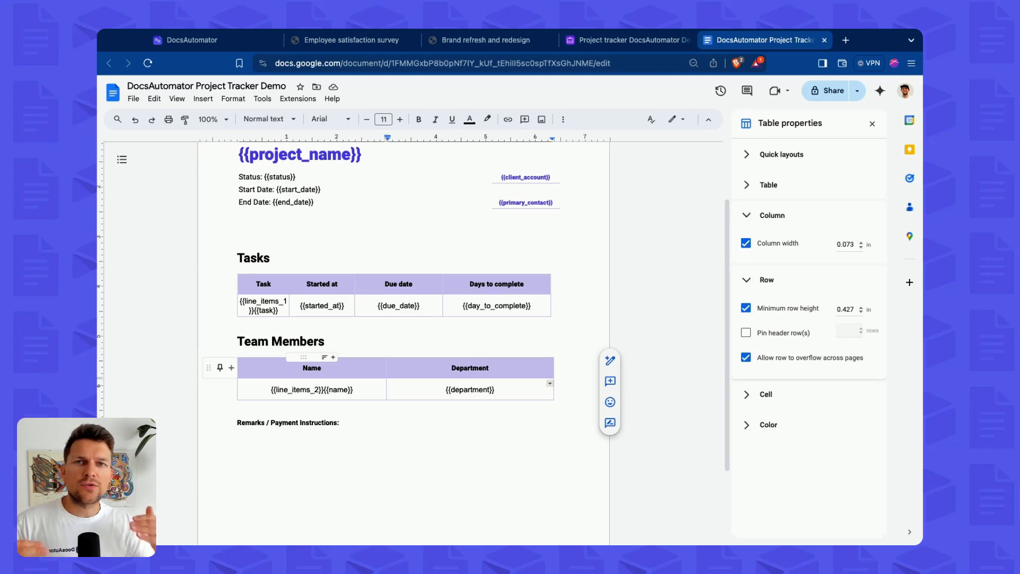
{"action": "left_click", "coordinate": [324, 387]}
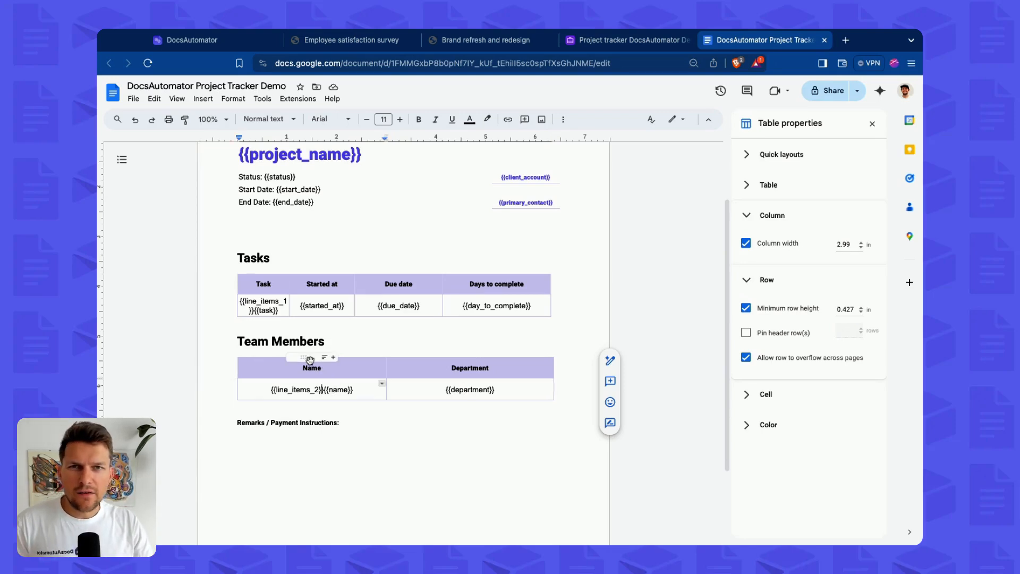
{"action": "left_click", "coordinate": [322, 368]}
{"action": "left_click", "coordinate": [325, 389]}
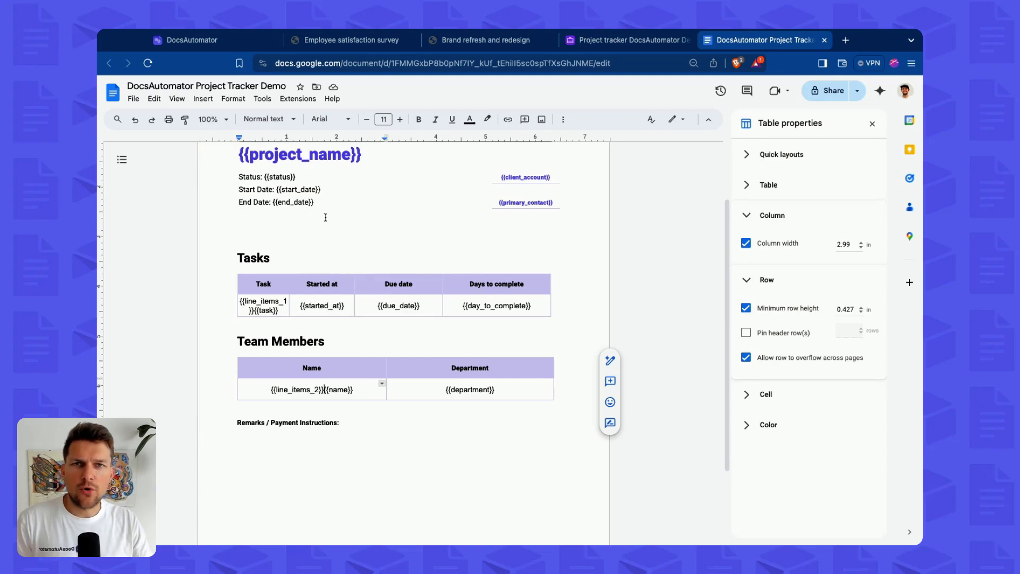
Open the {{client_account}} field's options in the DocsAutomator automation to view the delete line/row when empty setting.
{"action": "left_click", "coordinate": [192, 40]}
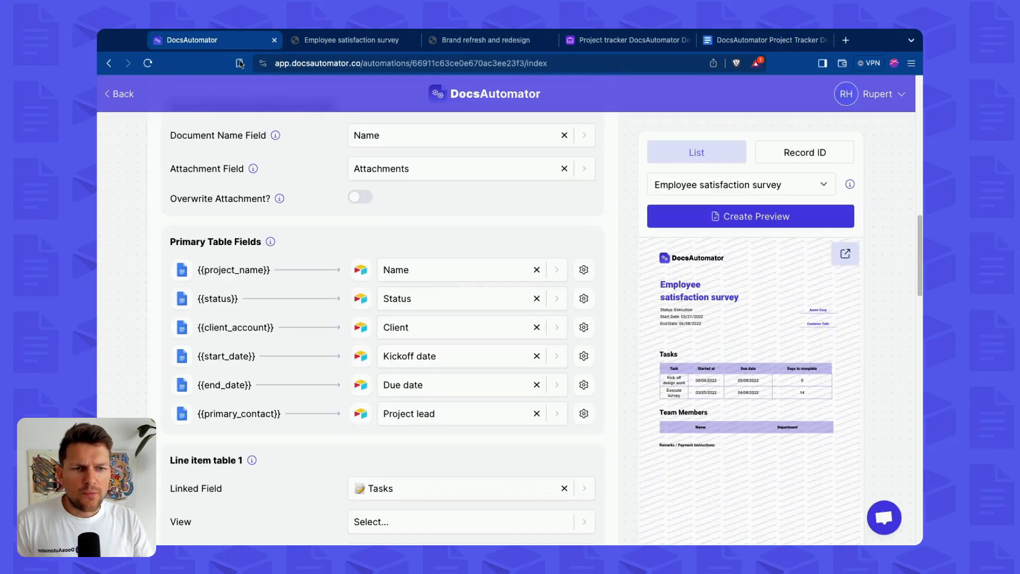
{"action": "left_click", "coordinate": [584, 327]}
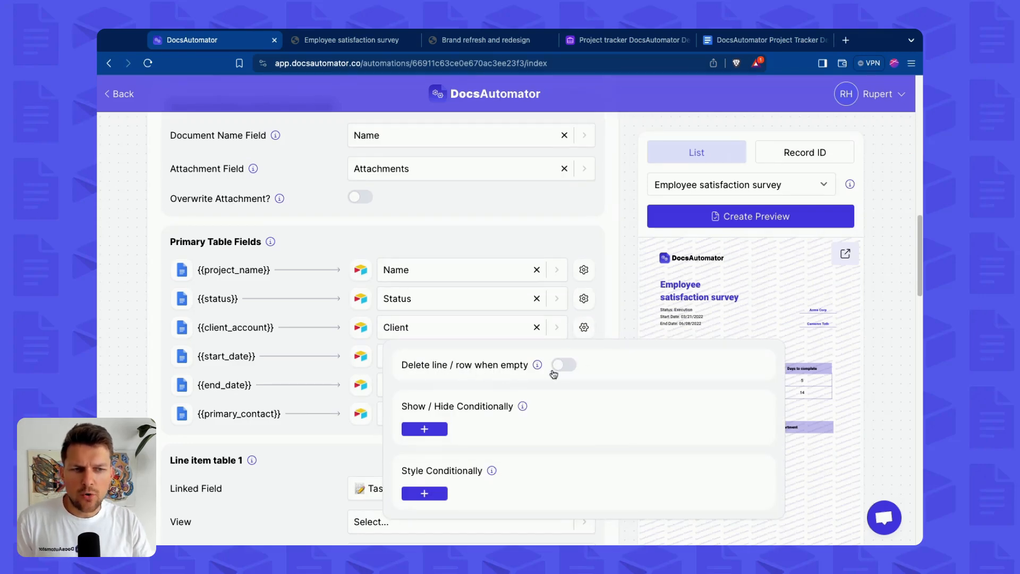
{"action": "left_click", "coordinate": [626, 316]}
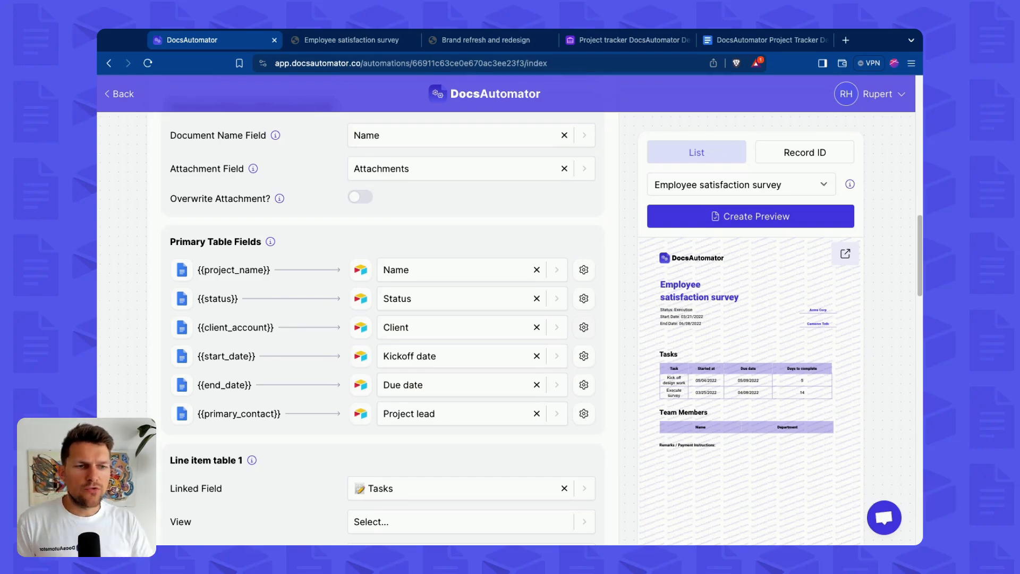
Examine the headings and header cells of the template's Tasks and Team Members tables.
{"action": "left_click", "coordinate": [754, 43]}
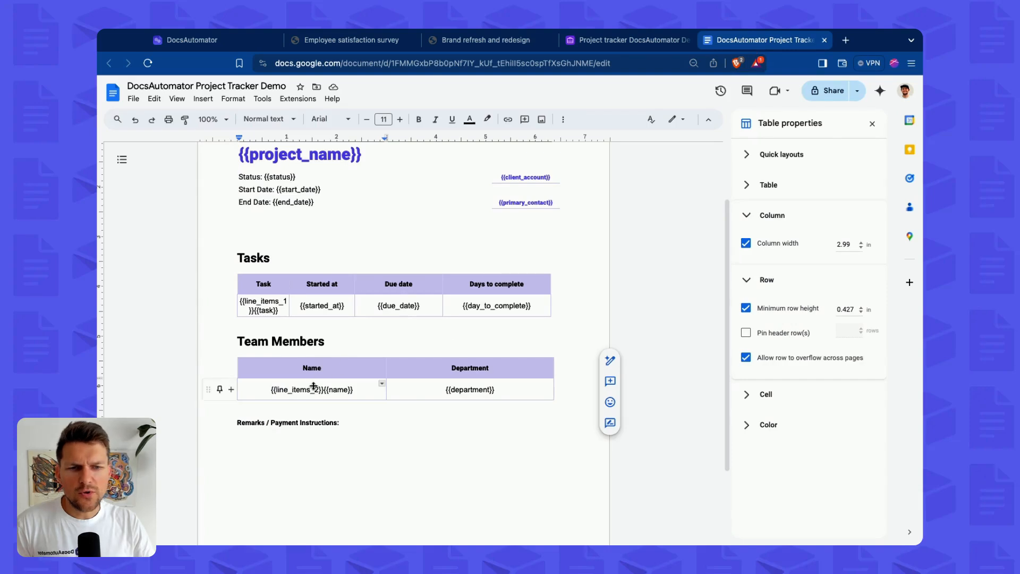
{"action": "left_click", "coordinate": [304, 368]}
{"action": "left_click", "coordinate": [286, 348]}
{"action": "left_click", "coordinate": [267, 285]}
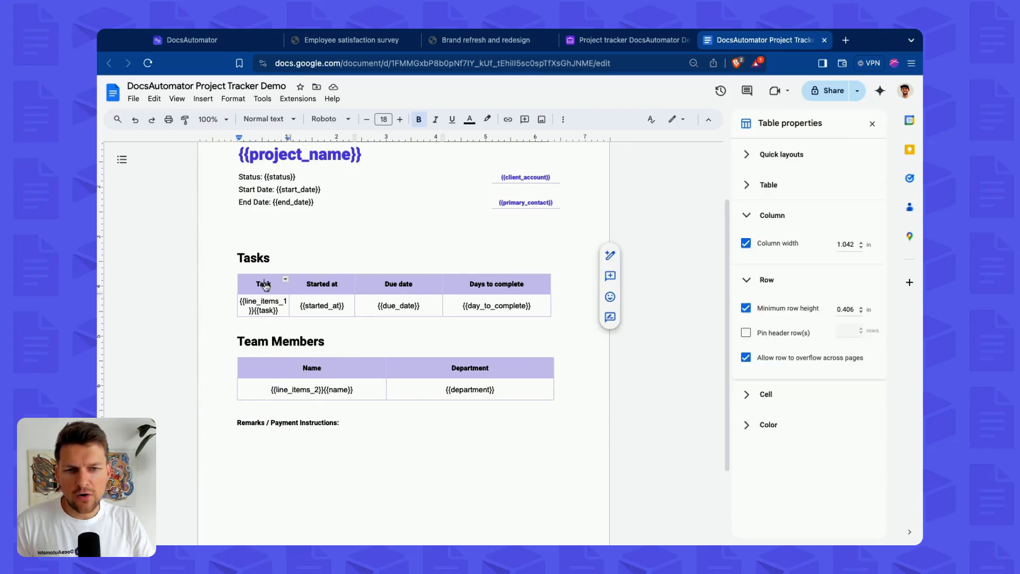
{"action": "left_click", "coordinate": [257, 257]}
{"action": "left_click", "coordinate": [273, 311]}
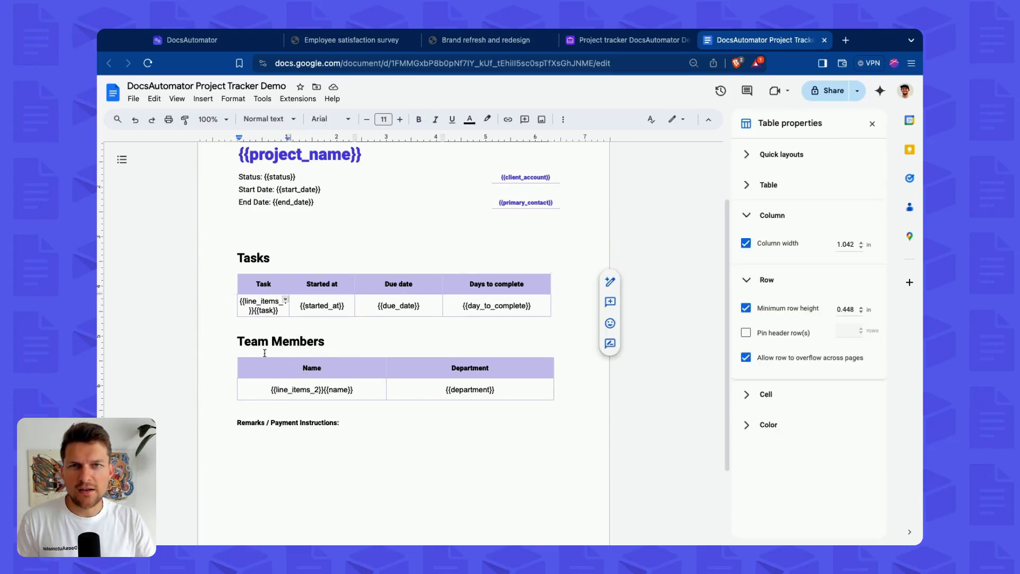
{"action": "left_click", "coordinate": [313, 366]}
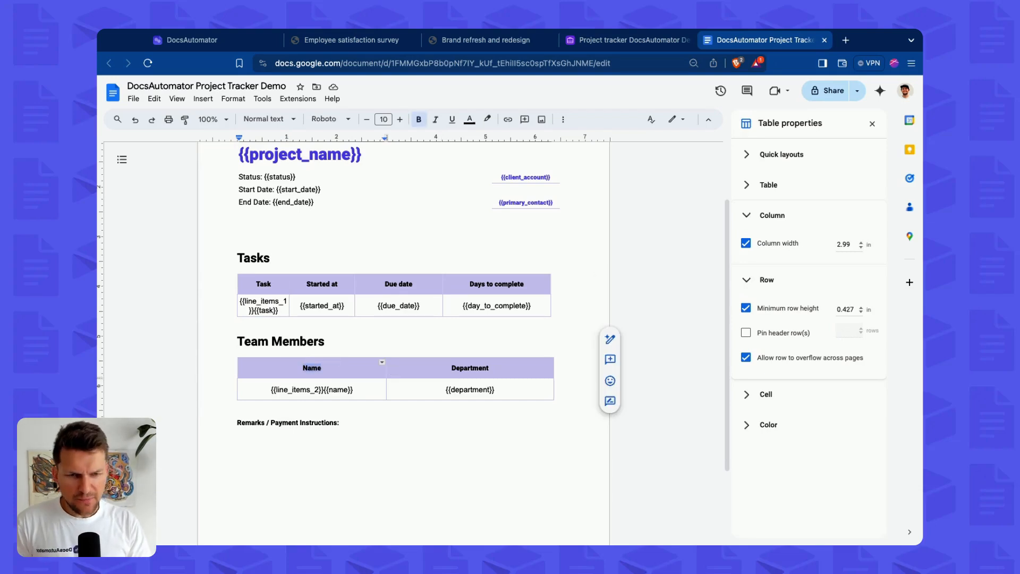
{"action": "triple_click", "coordinate": [282, 342]}
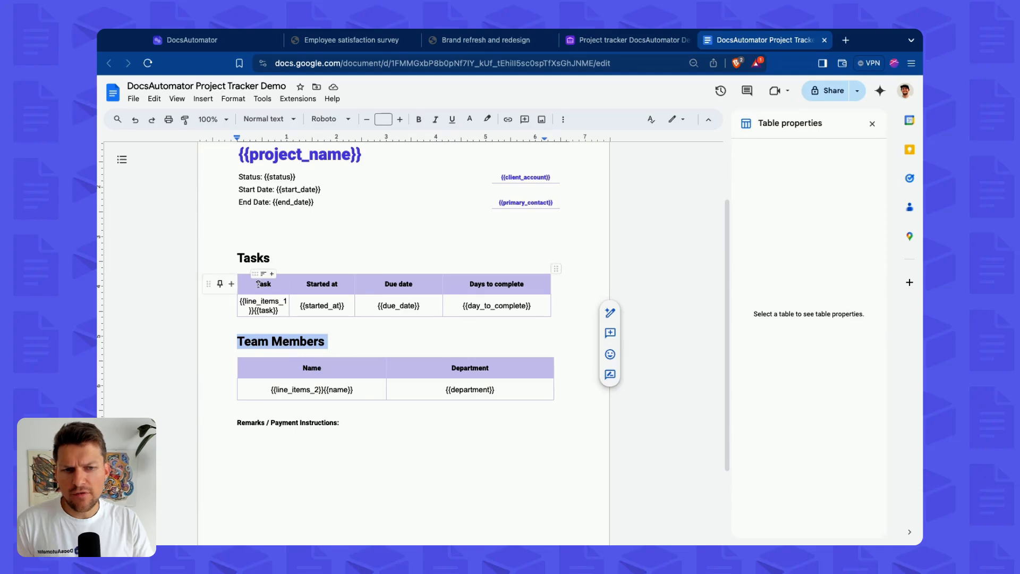
{"action": "double_click", "coordinate": [263, 285]}
{"action": "double_click", "coordinate": [247, 259]}
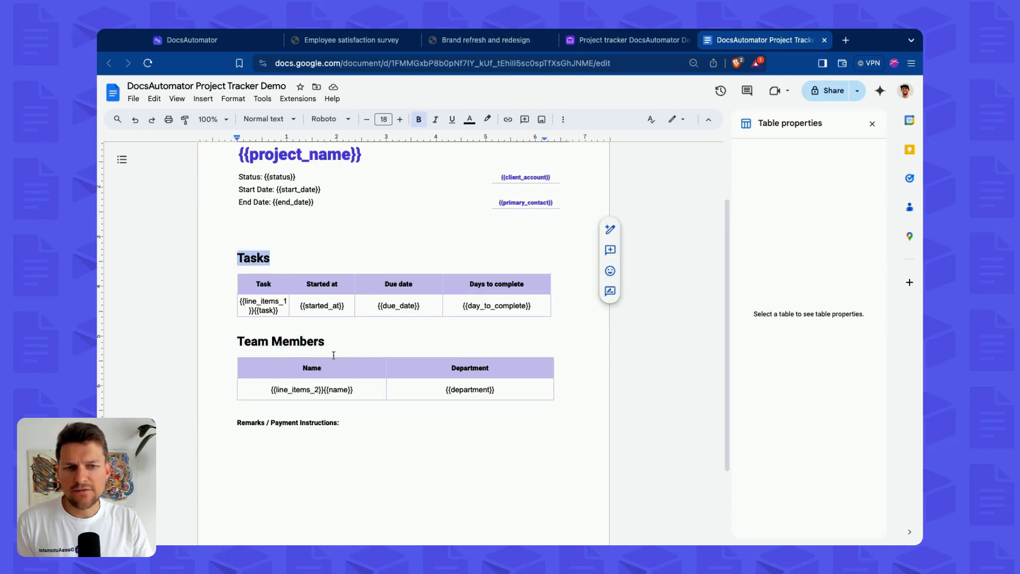
Replace the Team Members table's Name header with the placeholder {{li2_header_name}}.
{"action": "double_click", "coordinate": [319, 367]}
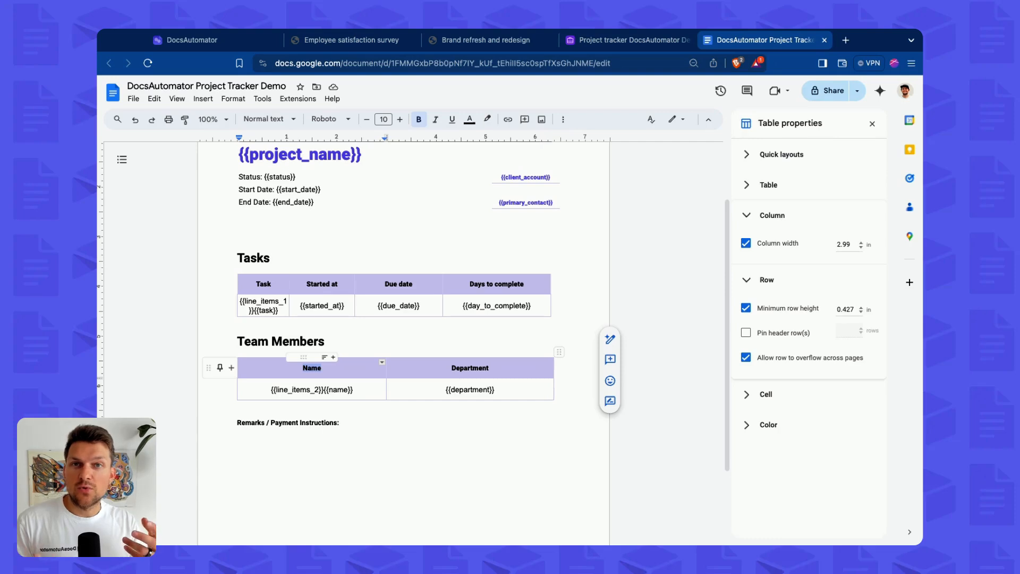
{"action": "type", "text": "{{"}
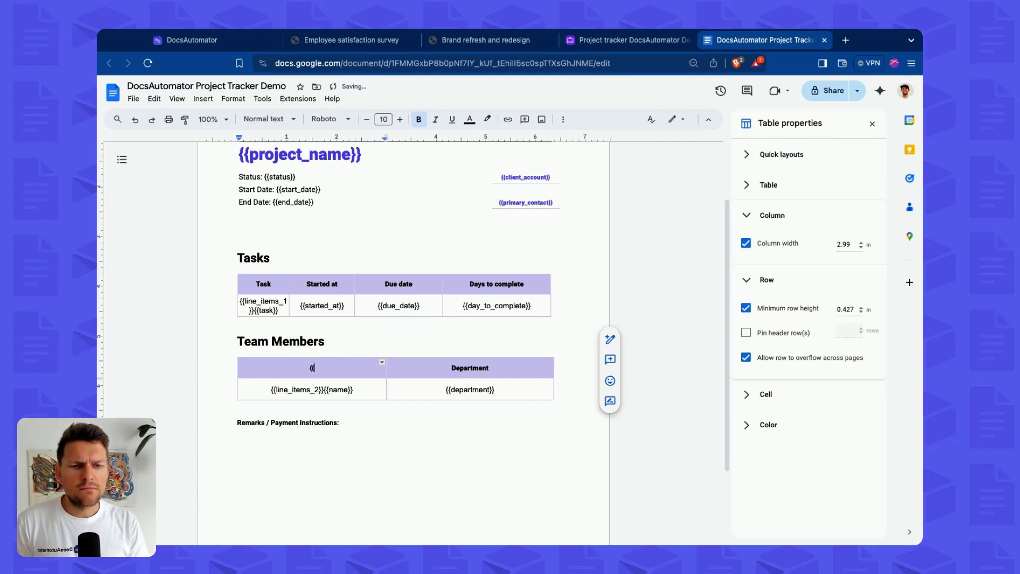
{"action": "type", "text": "line_"}
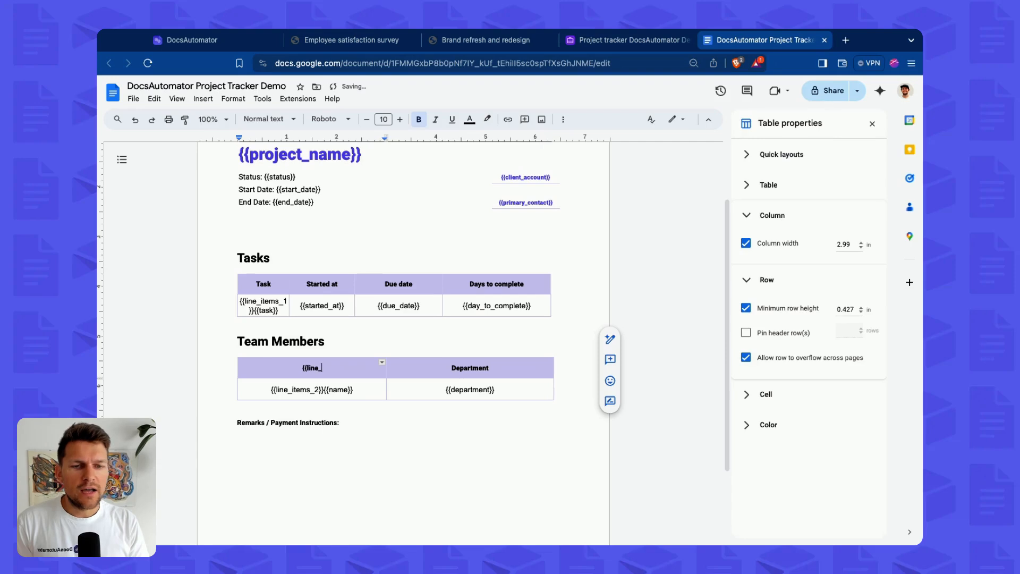
{"action": "type", "text": "items_2_header_"}
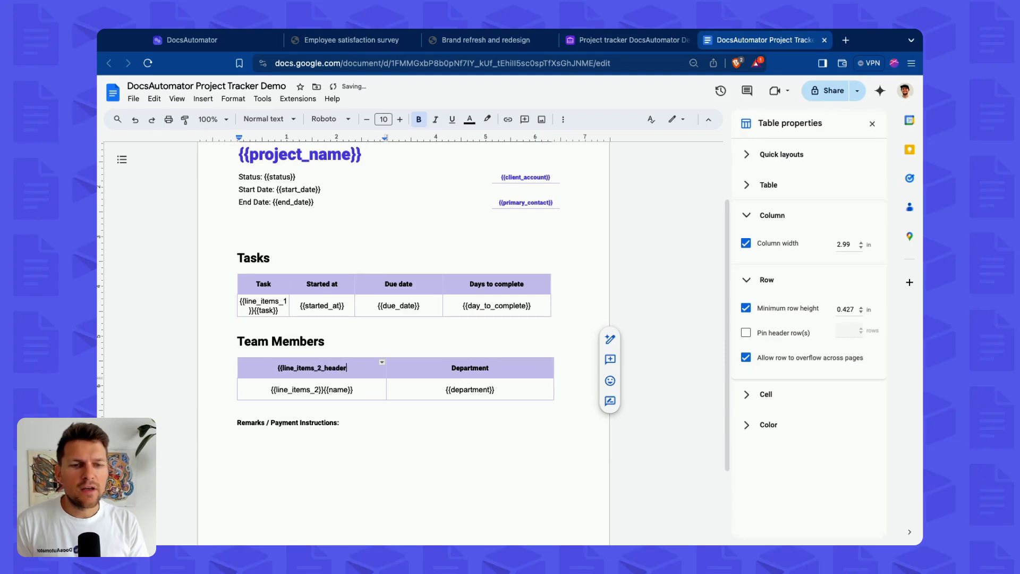
{"action": "type", "text": "name}}"}
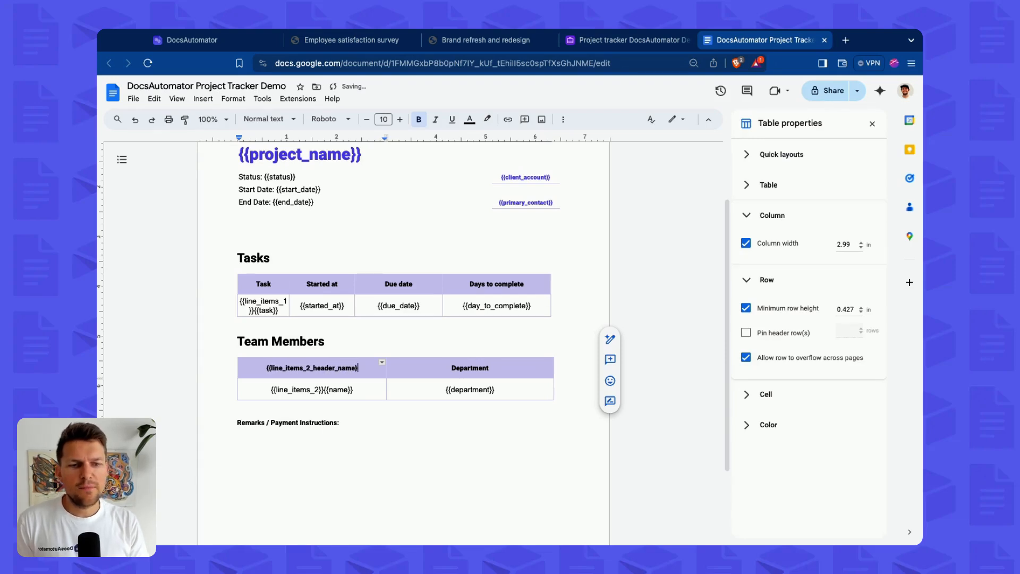
{"action": "key", "text": "super+BackSpace"}
{"action": "type", "text": "{{header"}
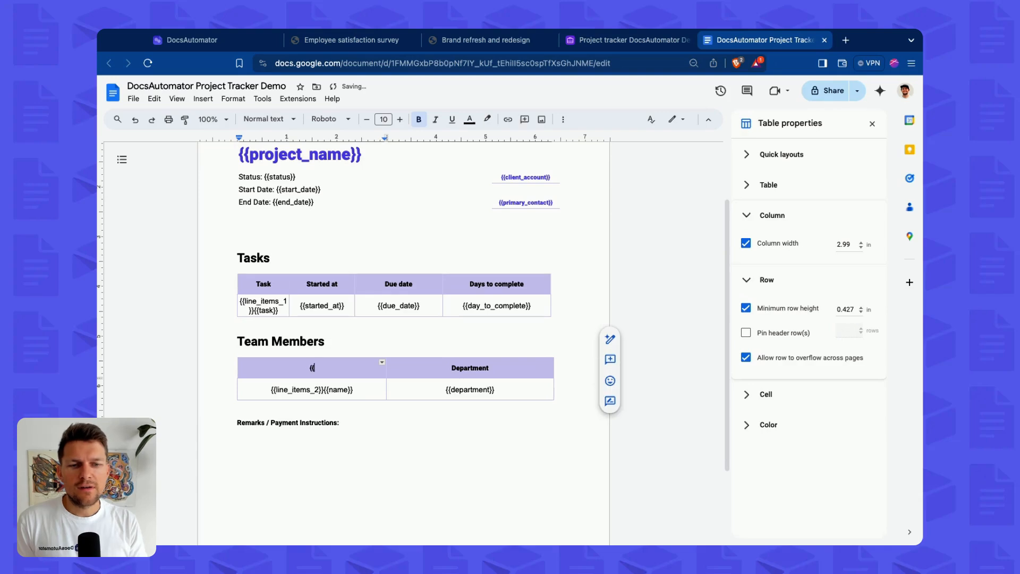
{"action": "key", "text": "BackSpace"}
{"action": "key", "text": "BackSpace"}
{"action": "key", "text": "BackSpace"}
{"action": "key", "text": "BackSpace"}
{"action": "key", "text": "BackSpace"}
{"action": "type", "text": "li"}
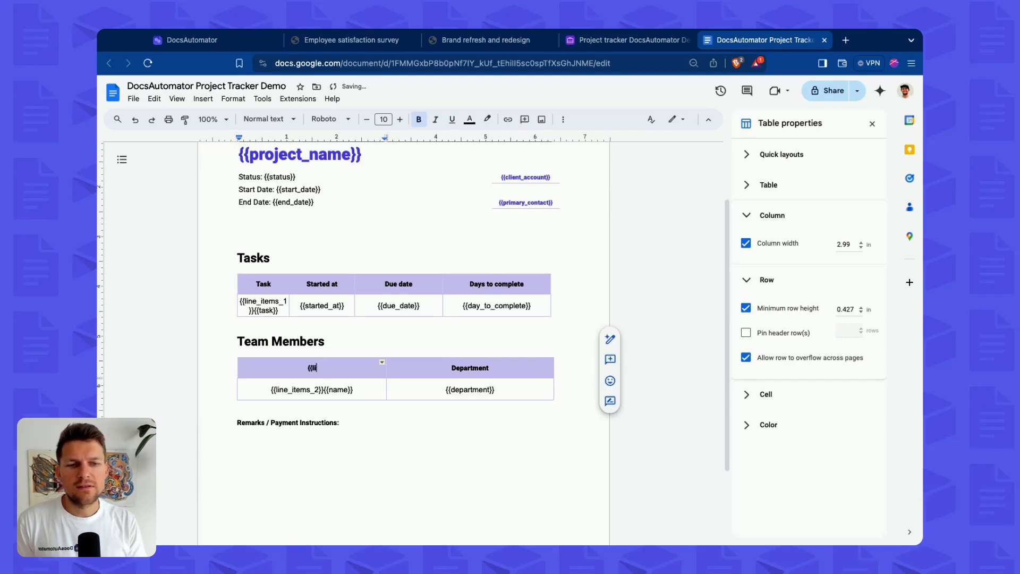
{"action": "type", "text": "2_header_name}}"}
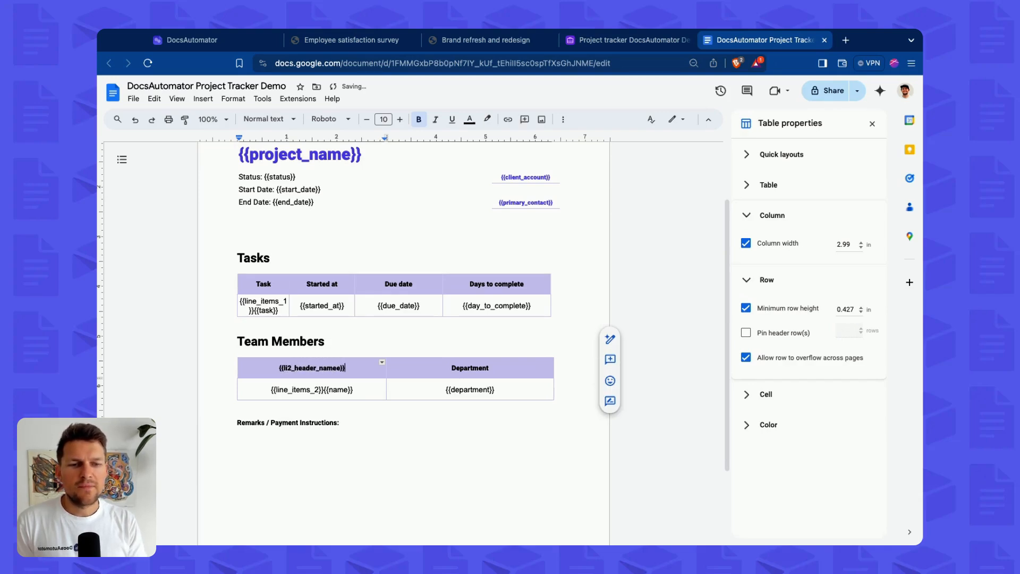
{"action": "key", "text": "BackSpace"}
{"action": "key", "text": "BackSpace"}
{"action": "key", "text": "BackSpace"}
{"action": "type", "text": "}}"}
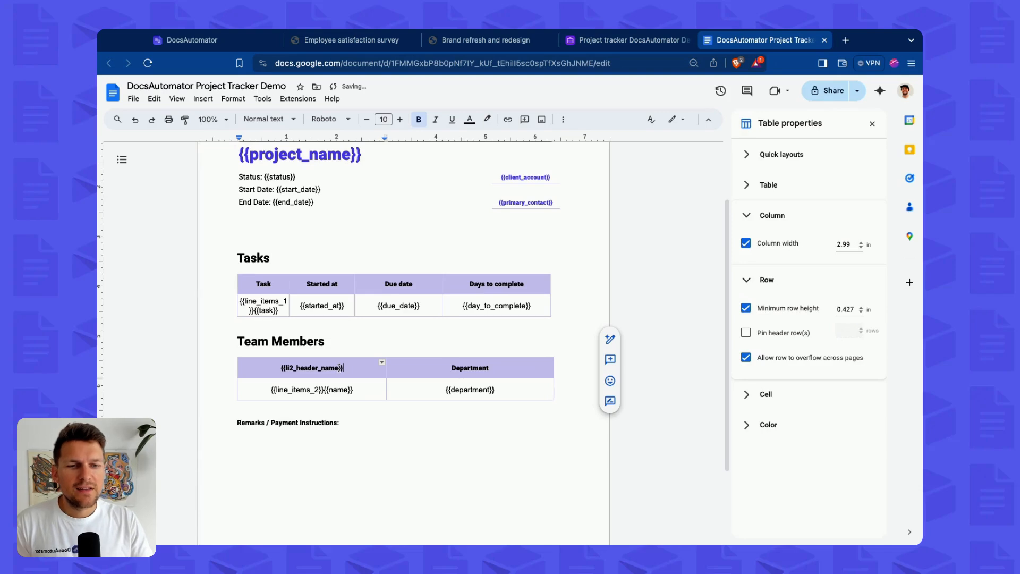
Replace the Team Members heading with the placeholder {{li2_title}}.
{"action": "triple_click", "coordinate": [339, 340]}
{"action": "type", "text": "{{"}
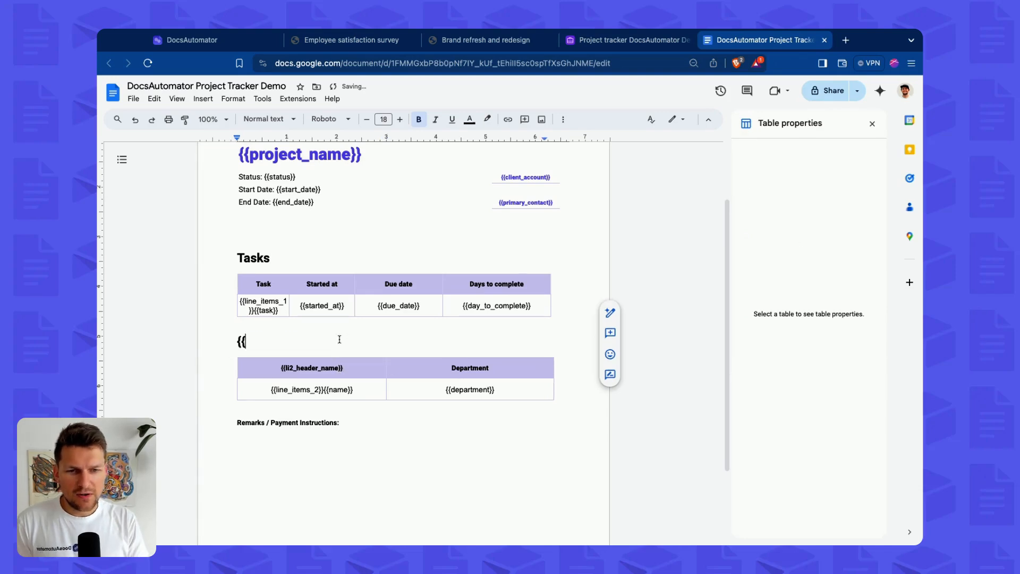
{"action": "type", "text": "li2_header"}
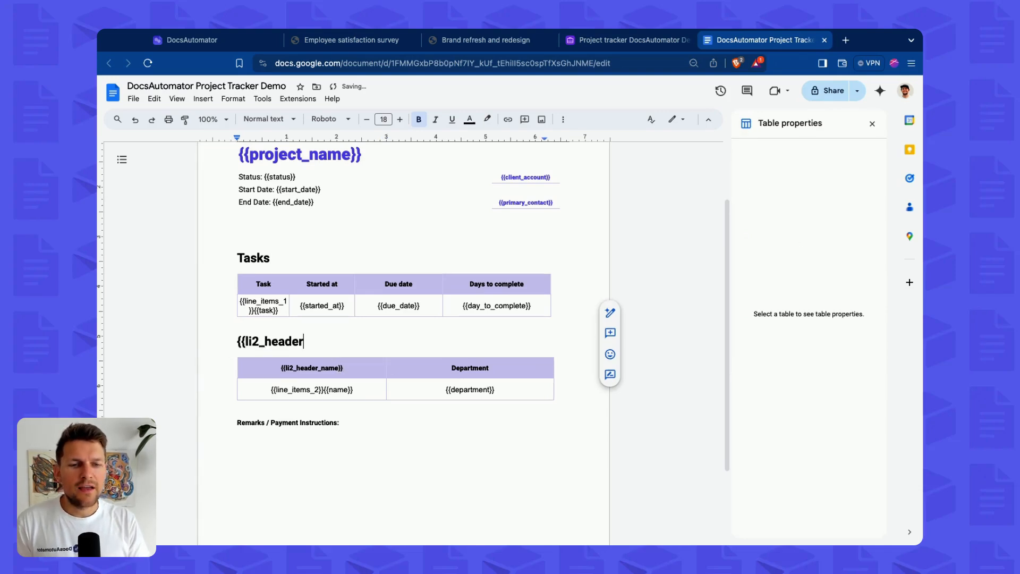
{"action": "type", "text": "_t"}
{"action": "key", "text": "BackSpace"}
{"action": "key", "text": "BackSpace"}
{"action": "key", "text": "BackSpace"}
{"action": "key", "text": "BackSpace"}
{"action": "key", "text": "BackSpace"}
{"action": "key", "text": "BackSpace"}
{"action": "key", "text": "BackSpace"}
{"action": "key", "text": "BackSpace"}
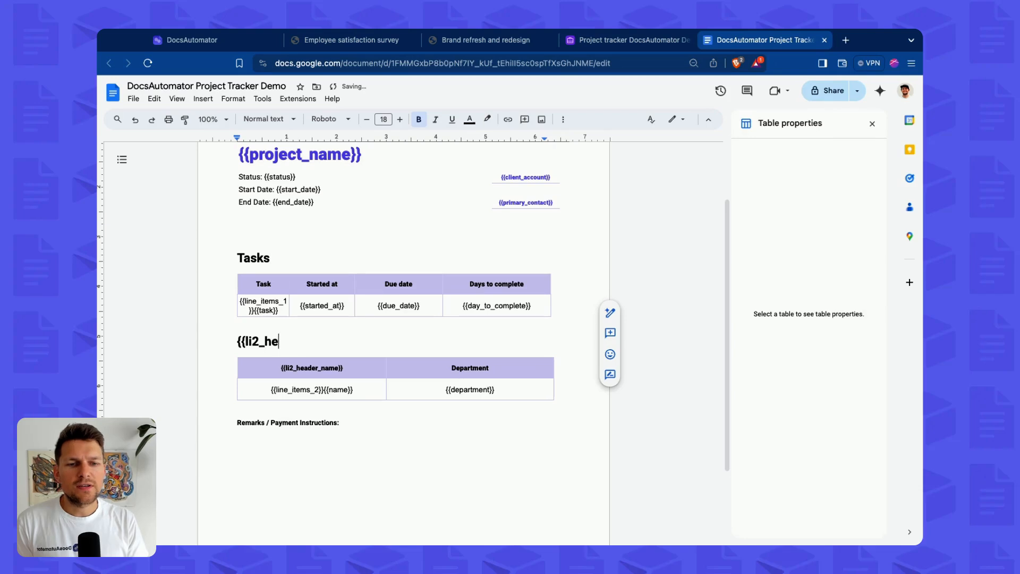
{"action": "type", "text": "title}}"}
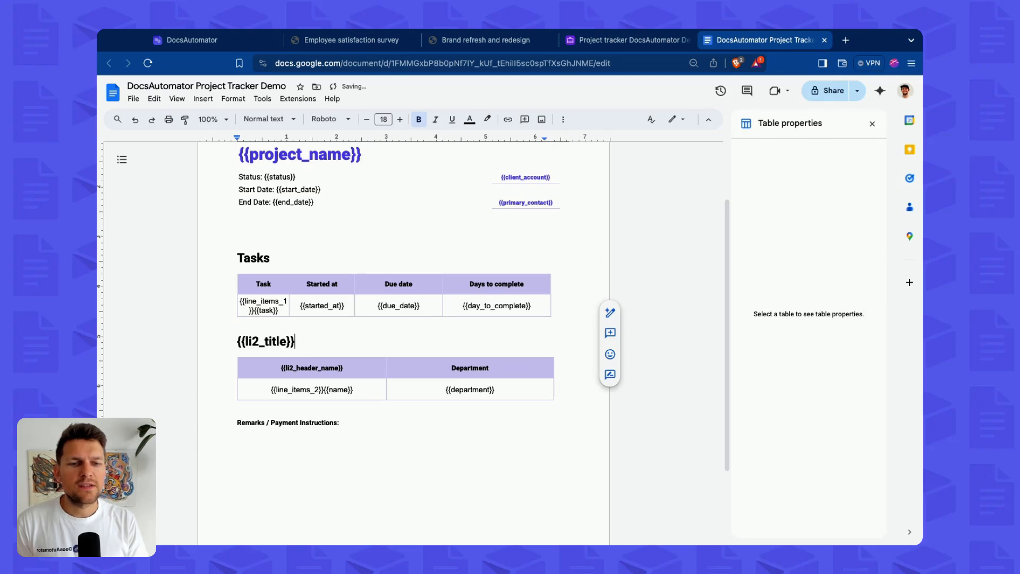
Replace the Tasks table's Task header with the placeholder {{li1_task_name}}.
{"action": "double_click", "coordinate": [264, 284]}
{"action": "type", "text": "}"}
{"action": "type", "text": "{{"}
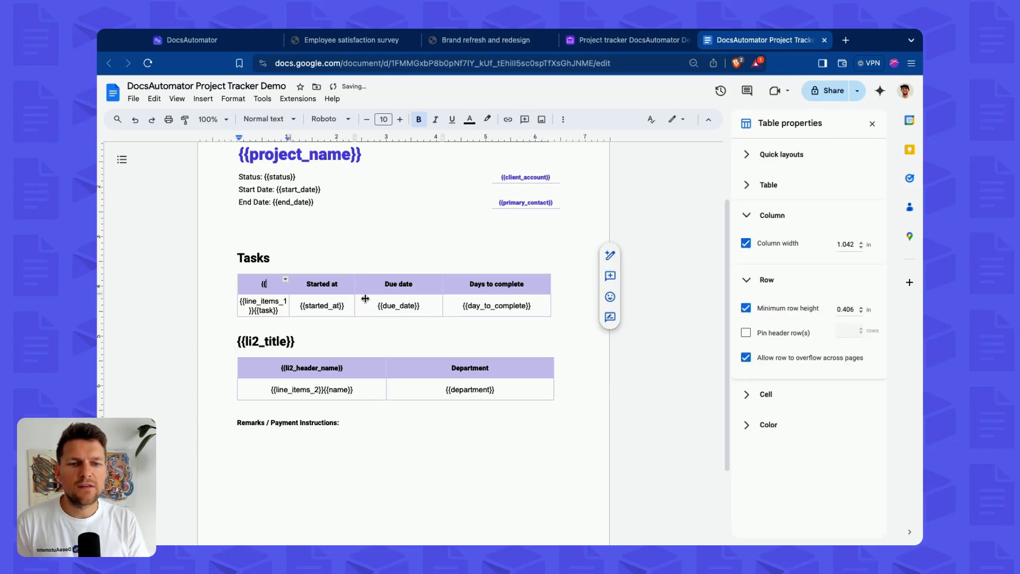
{"action": "type", "text": "li1_"}
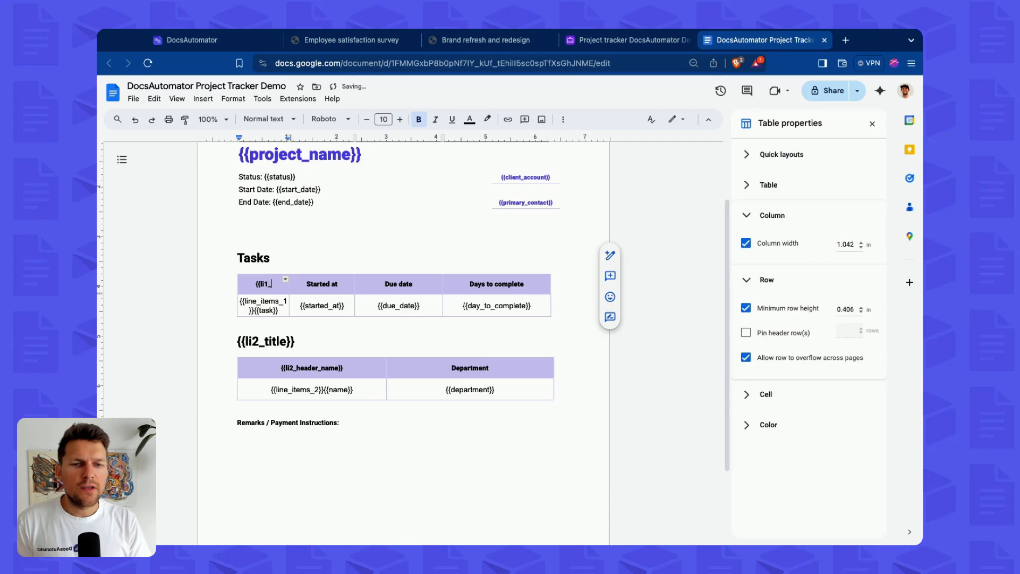
{"action": "type", "text": "task_name"}
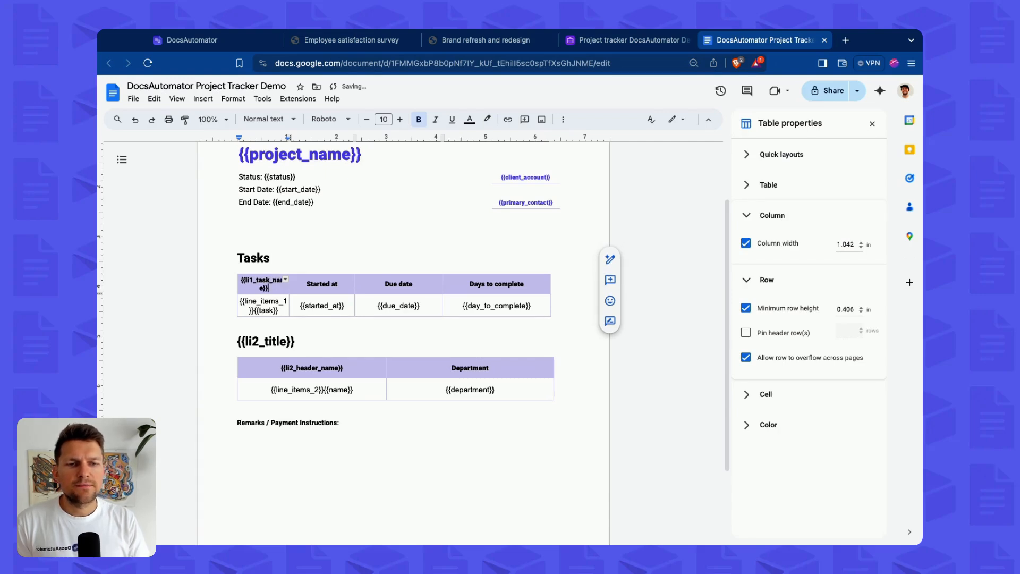
Replace the Tasks heading with the placeholder {{li1_title}}.
{"action": "double_click", "coordinate": [260, 261]}
{"action": "type", "text": "{"}
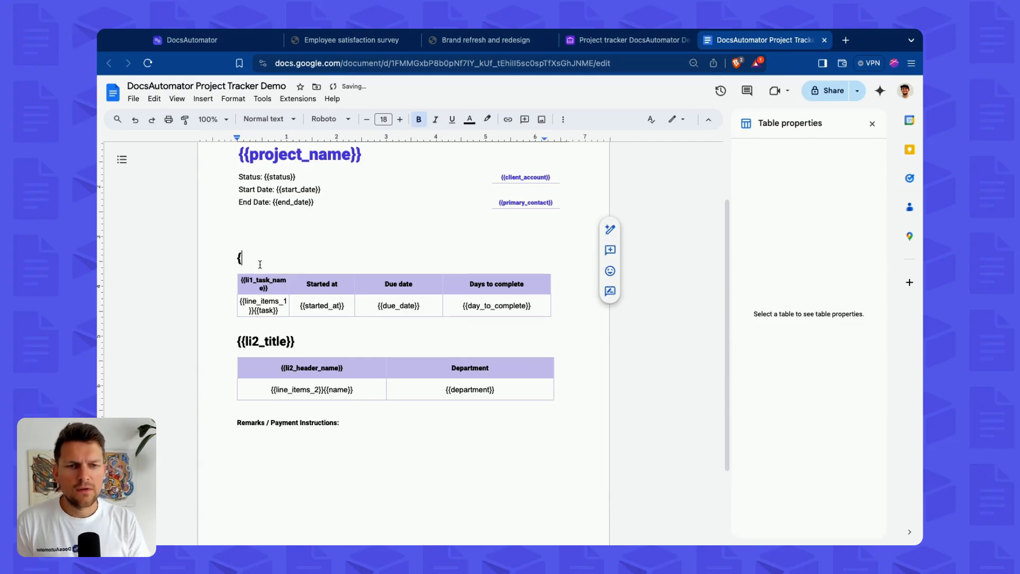
{"action": "type", "text": "{li1_title}}"}
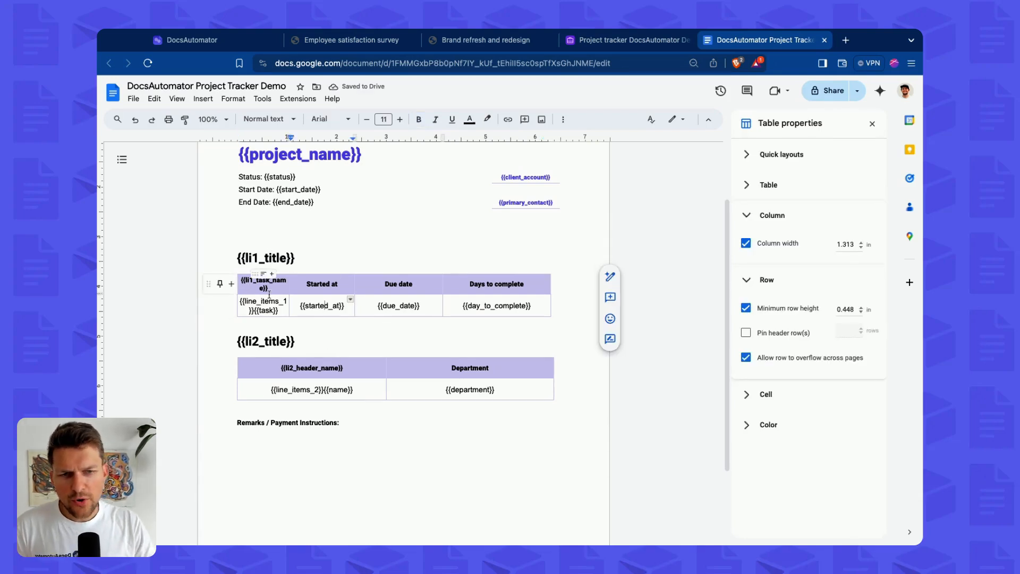
{"action": "left_click", "coordinate": [277, 280]}
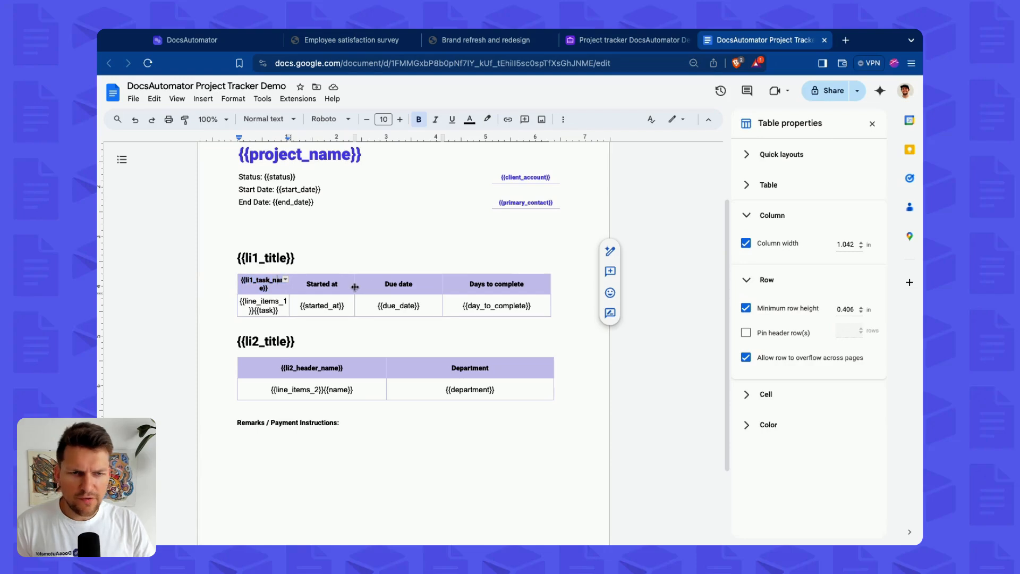
{"action": "left_click", "coordinate": [269, 288]}
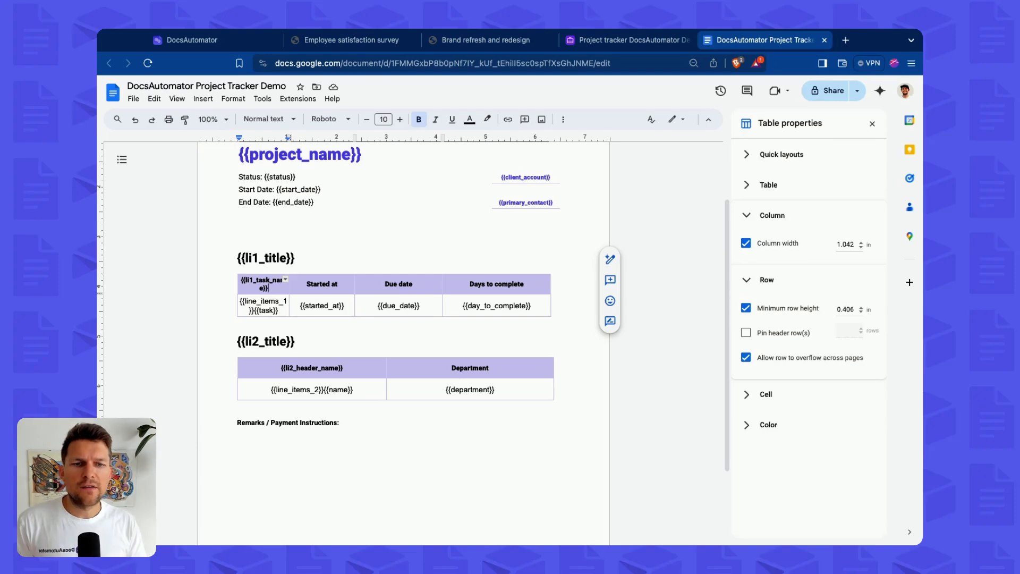
Refresh the template fields in the DocsAutomator automation so the new title and header placeholders are listed.
{"action": "left_click", "coordinate": [232, 42]}
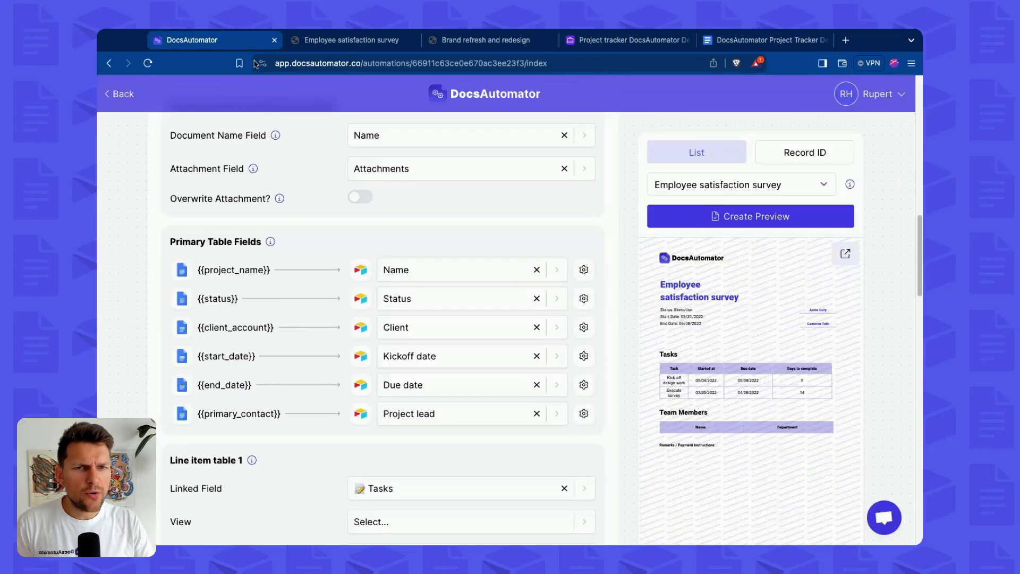
{"action": "scroll", "coordinate": [531, 318], "scroll_direction": "up", "scroll_amount": 5}
{"action": "left_click", "coordinate": [565, 237]}
{"action": "scroll", "coordinate": [232, 342], "scroll_direction": "down", "scroll_amount": 7}
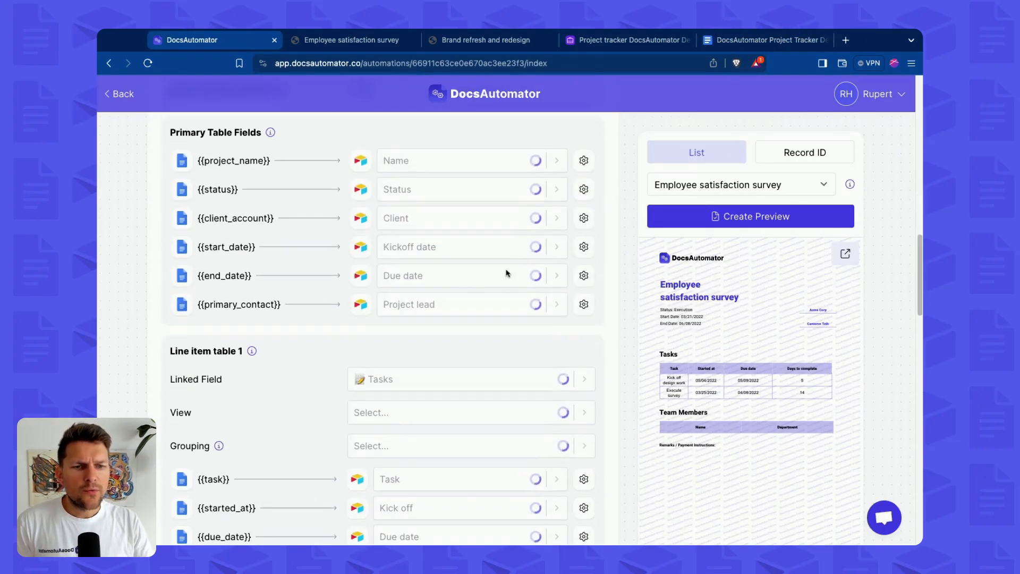
{"action": "scroll", "coordinate": [232, 342], "scroll_direction": "down", "scroll_amount": 2}
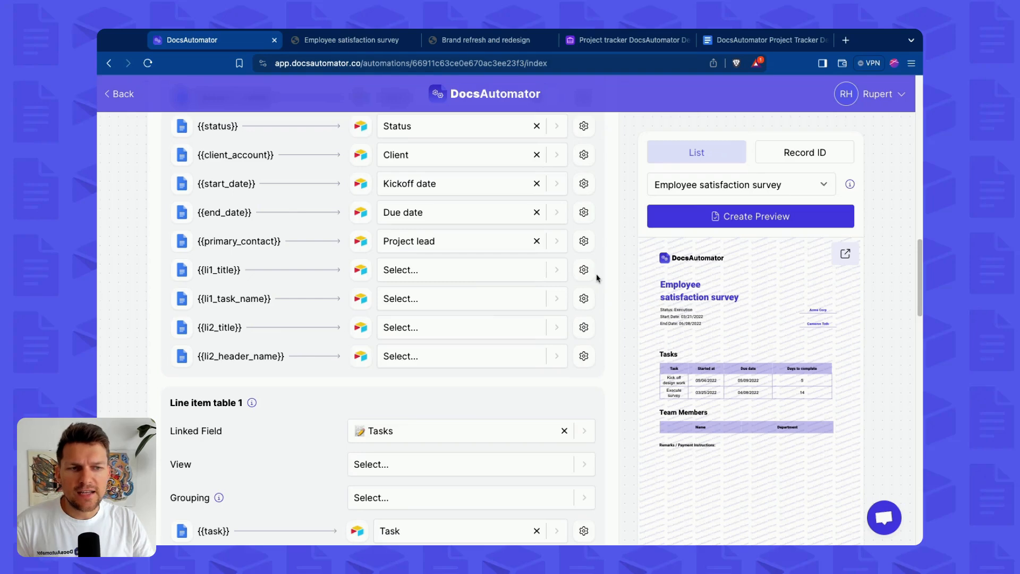
Add a new formula field named Li1 Title in the projects table and begin an IF formula.
{"action": "left_click", "coordinate": [627, 40]}
{"action": "scroll", "coordinate": [855, 157], "scroll_direction": "right", "scroll_amount": 1}
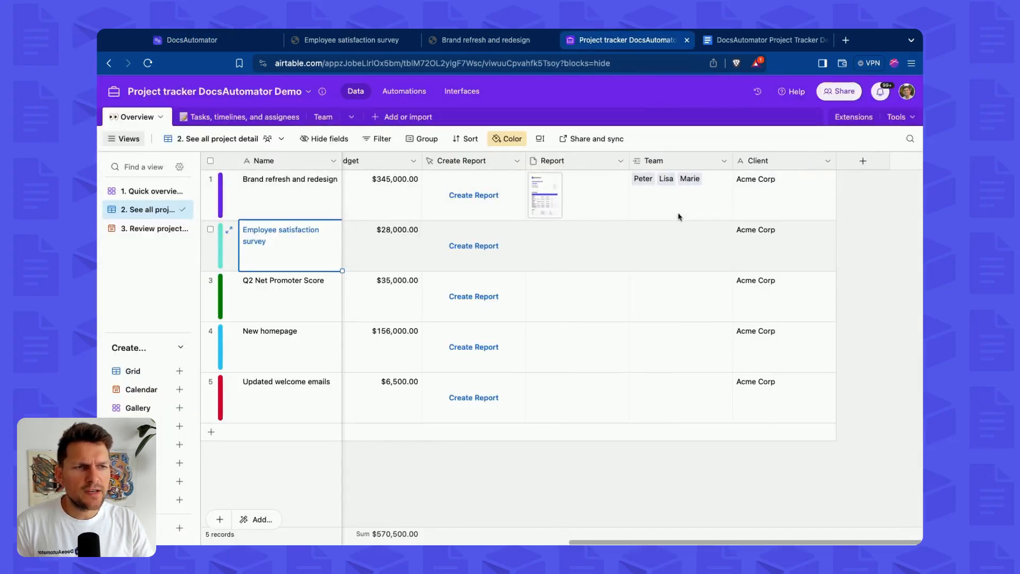
{"action": "left_click", "coordinate": [856, 158]}
{"action": "type", "text": "Li1 Title"}
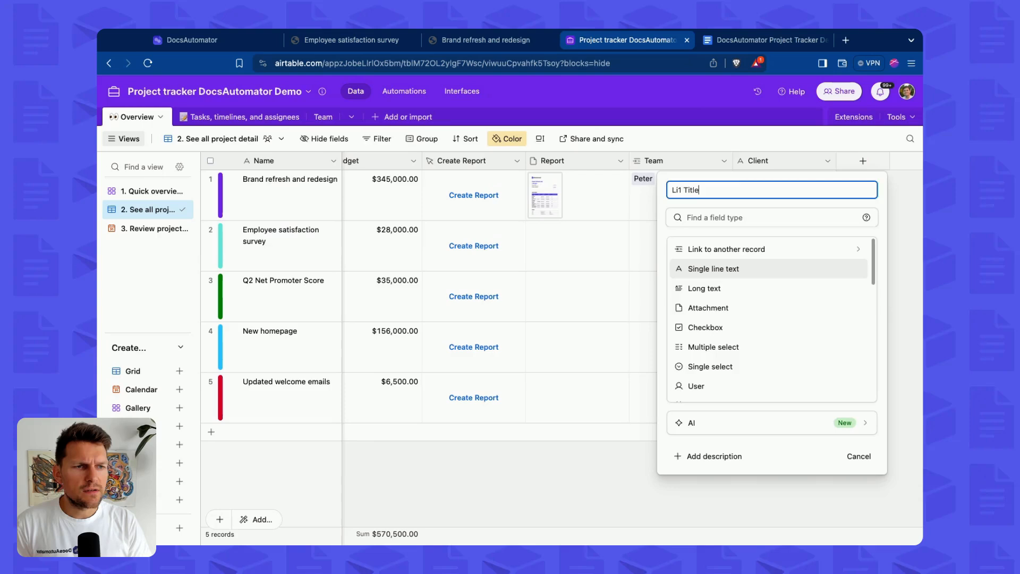
{"action": "key", "text": "Tab"}
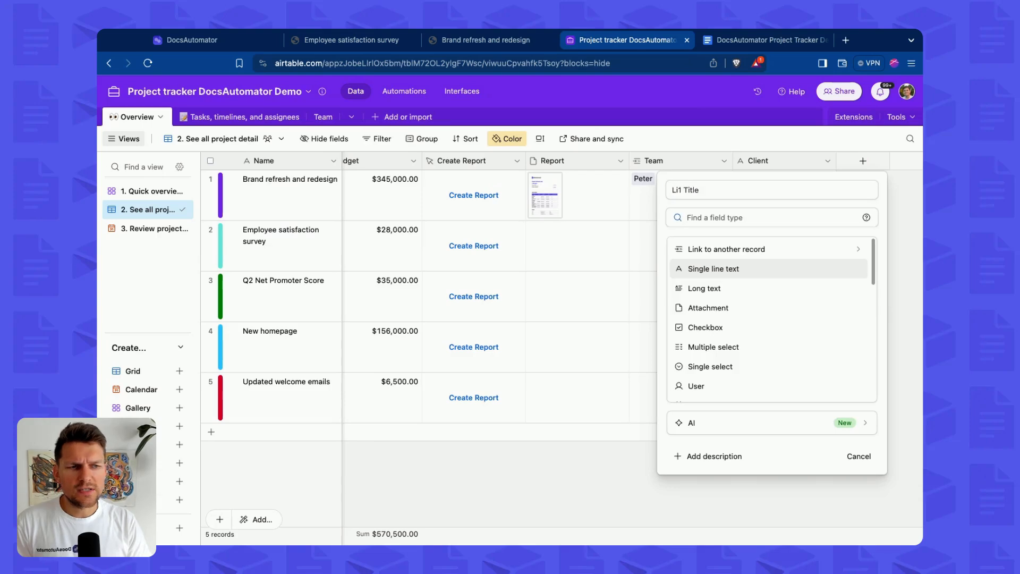
{"action": "type", "text": "for"}
{"action": "key", "text": "Return"}
{"action": "key", "text": "Tab"}
{"action": "key", "text": "Tab"}
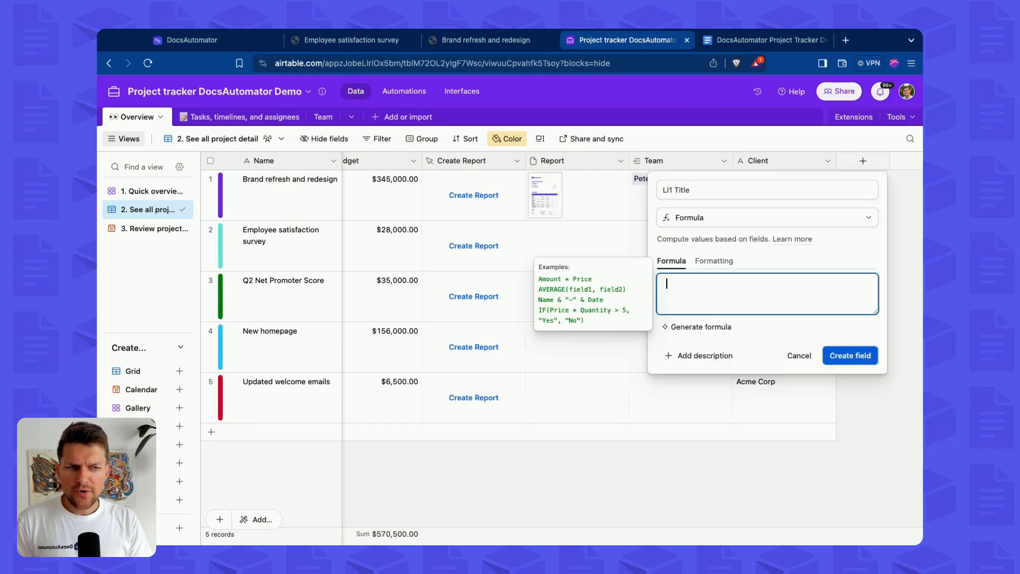
{"action": "type", "text": "IF)("}
{"action": "key", "text": "BackSpace"}
{"action": "key", "text": "BackSpace"}
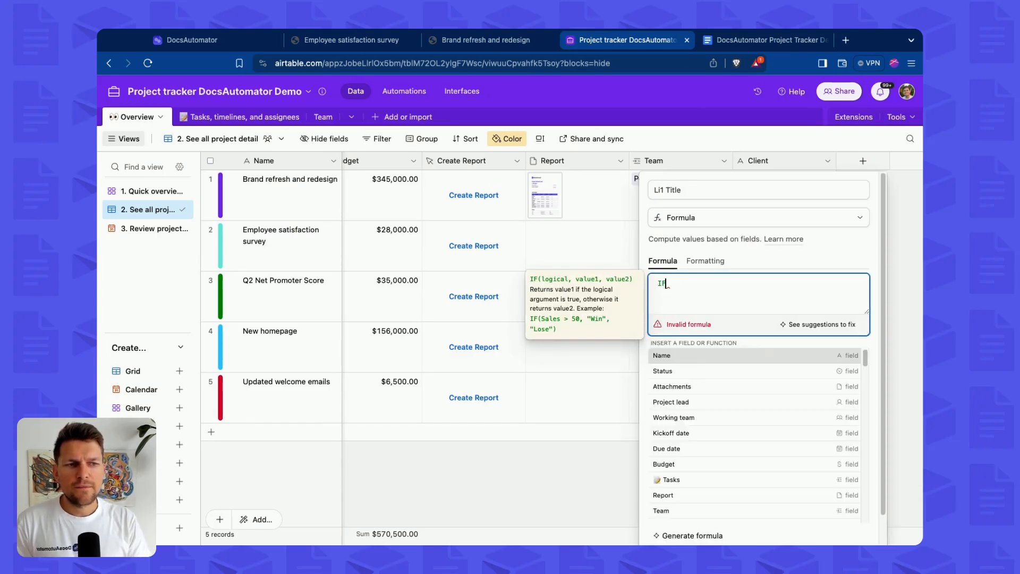
{"action": "type", "text": "("}
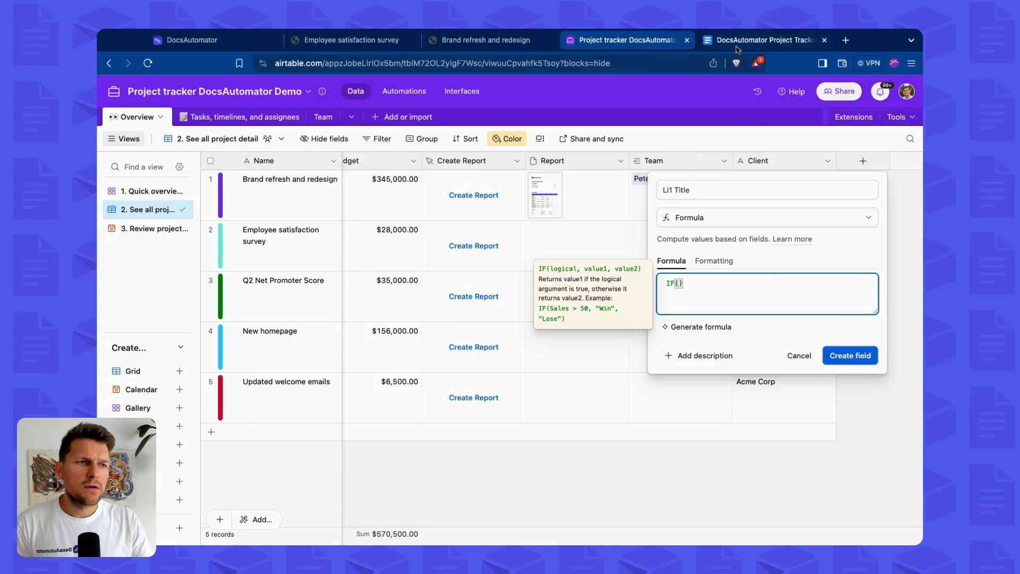
Complete the Li1 Title formula as IF({Tasks},"Tasks", BLANK()) and create the field.
{"action": "left_click", "coordinate": [760, 40]}
{"action": "double_click", "coordinate": [266, 310]}
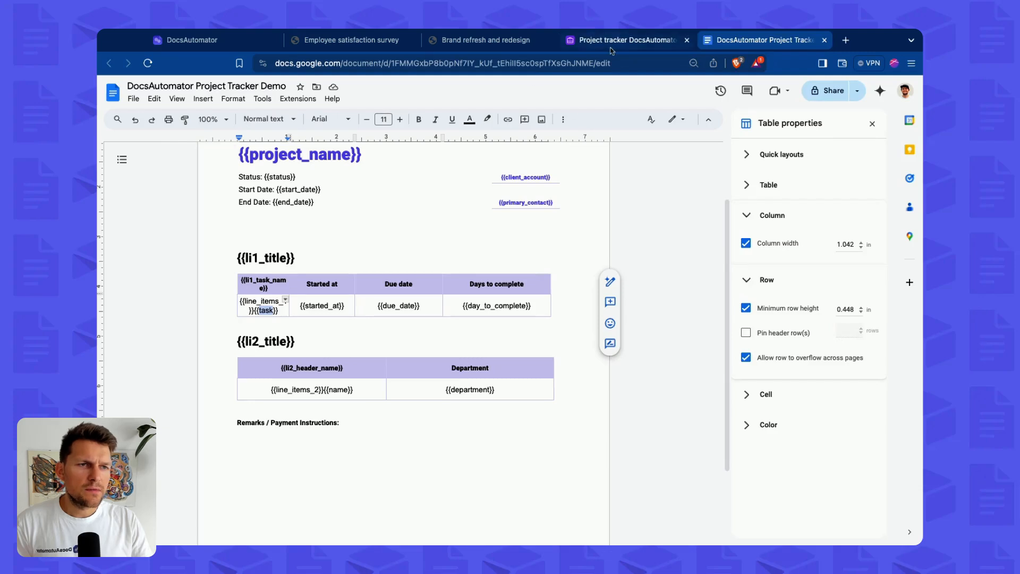
{"action": "left_click", "coordinate": [627, 39]}
{"action": "type", "text": "Tas"}
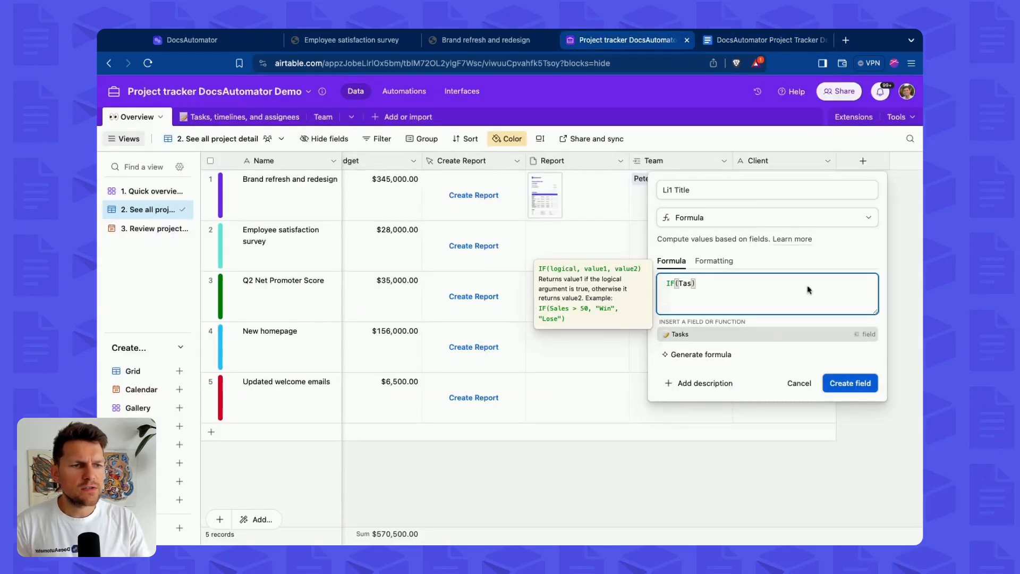
{"action": "left_click", "coordinate": [678, 334]}
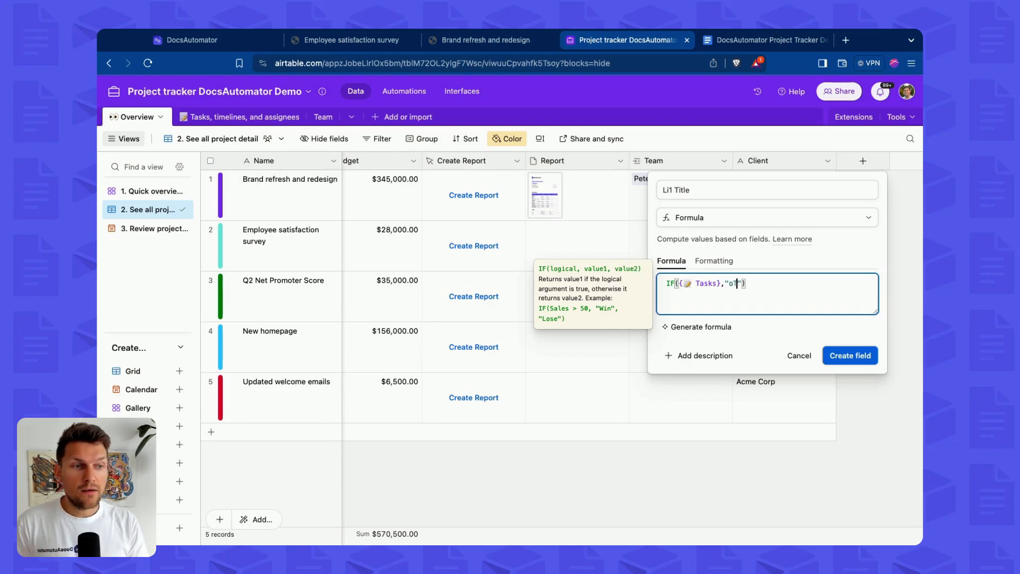
{"action": "type", "text": ",\"tasks"}
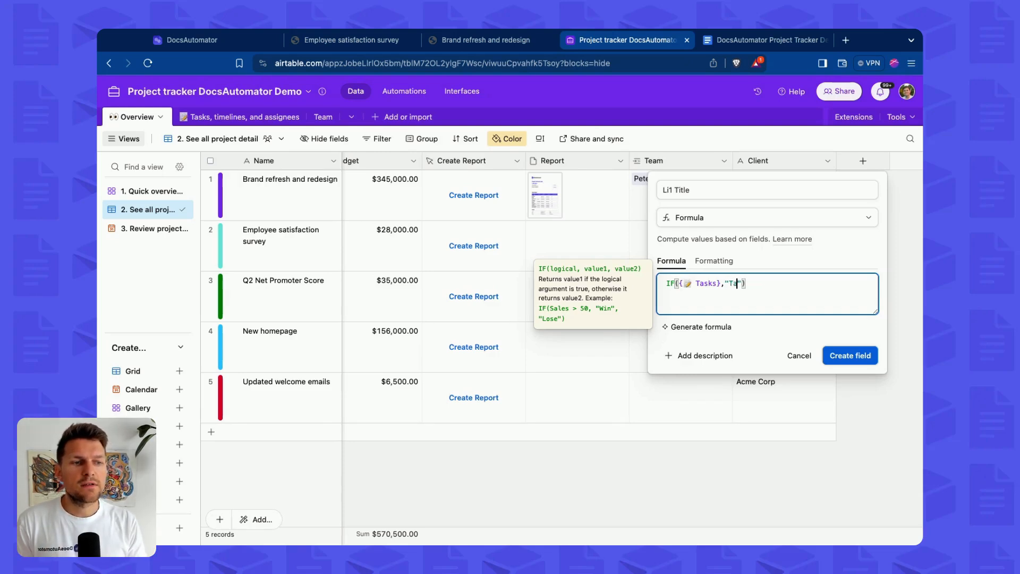
{"action": "type", "text": ","}
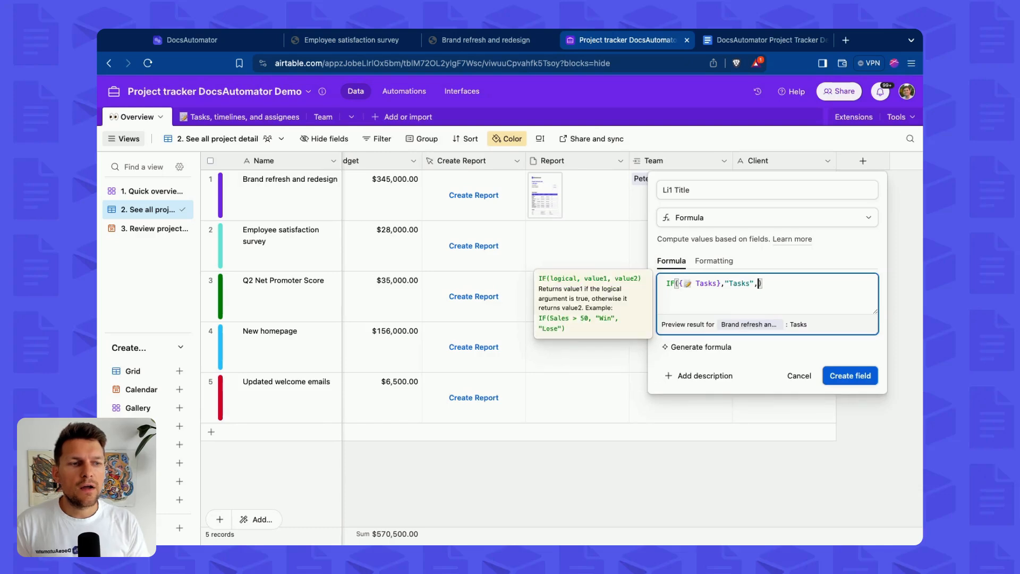
{"action": "type", "text": " BLANK()"}
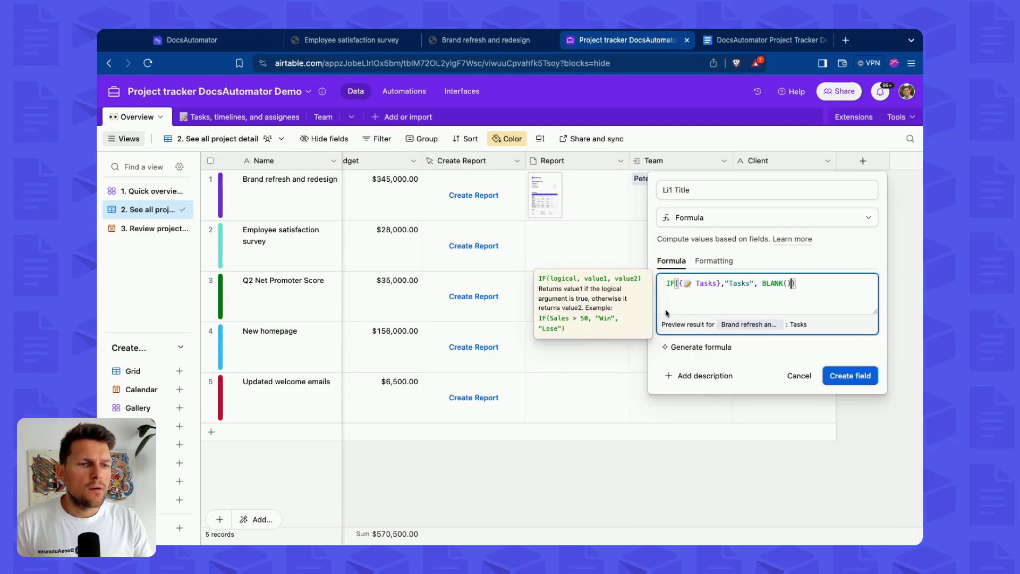
{"action": "left_click", "coordinate": [803, 282]}
{"action": "left_click", "coordinate": [776, 284]}
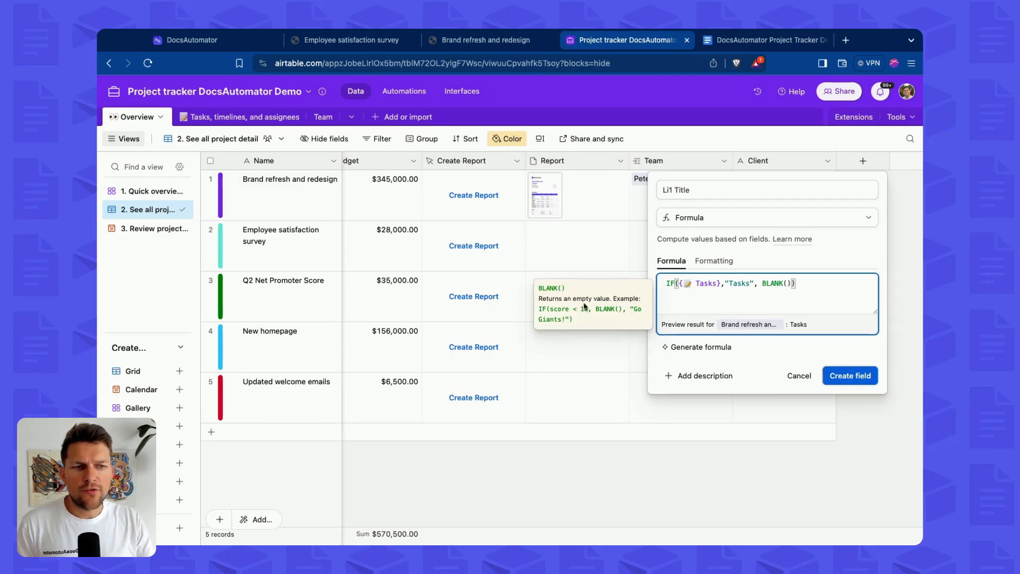
{"action": "left_click", "coordinate": [801, 282]}
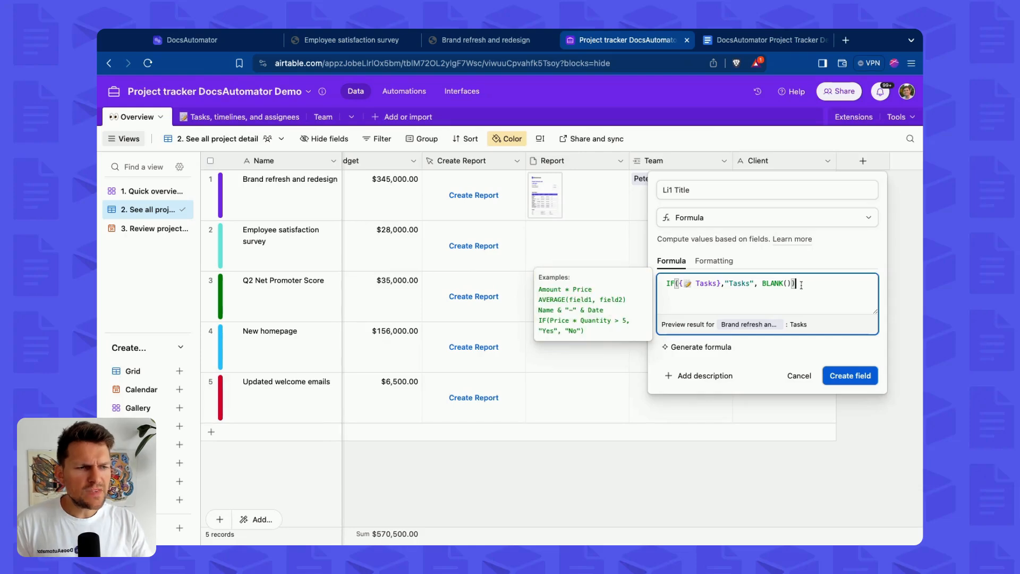
{"action": "left_click_drag", "start_coordinate": [763, 284], "coordinate": [795, 283]}
{"action": "type", "text": "\"\""}
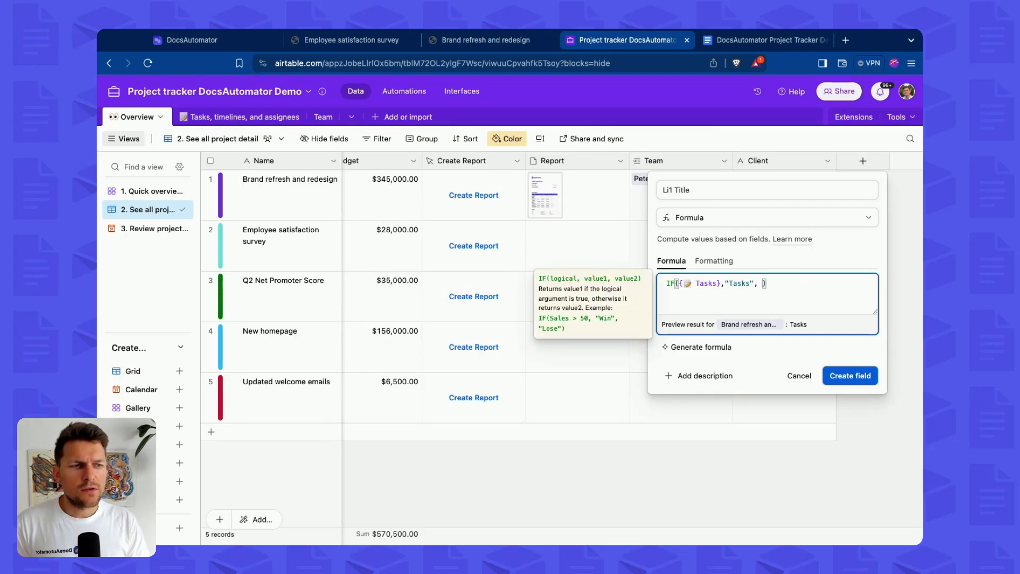
{"action": "key", "text": "ctrl+z"}
{"action": "key", "text": "End"}
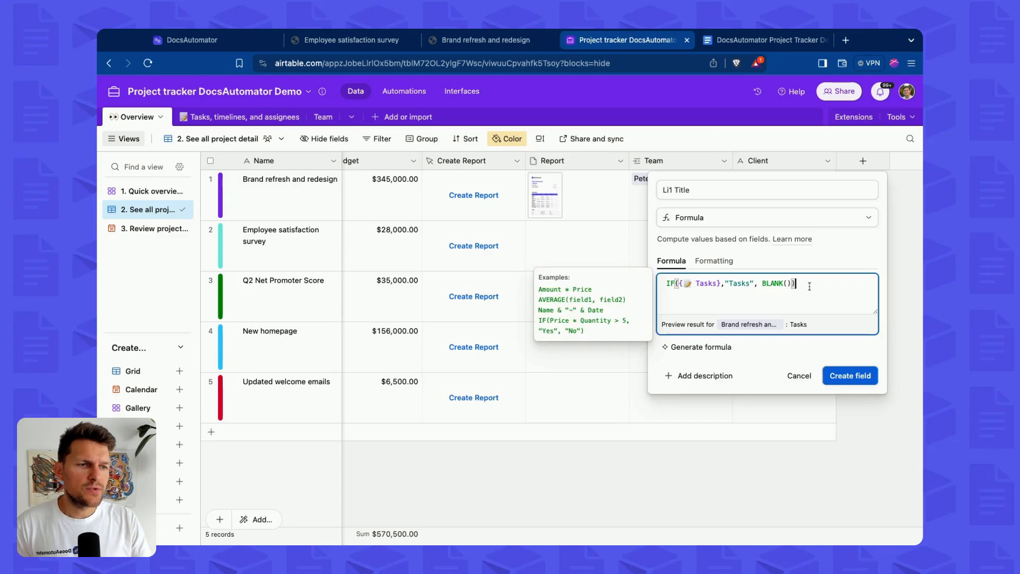
{"action": "left_click", "coordinate": [853, 382]}
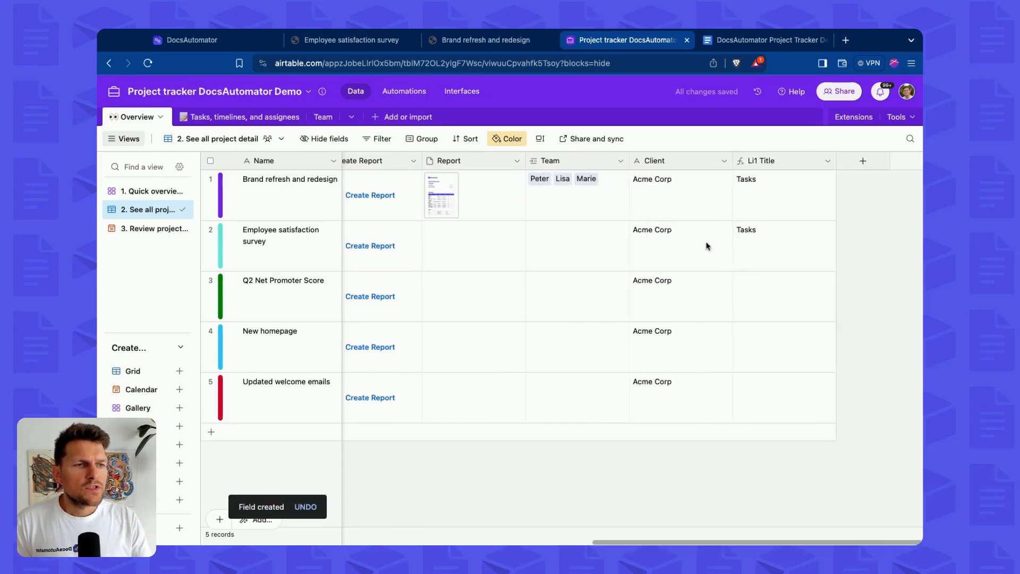
Duplicate the Li1 Title field.
{"action": "left_click_drag", "start_coordinate": [770, 180], "coordinate": [772, 259]}
{"action": "left_click", "coordinate": [780, 244]}
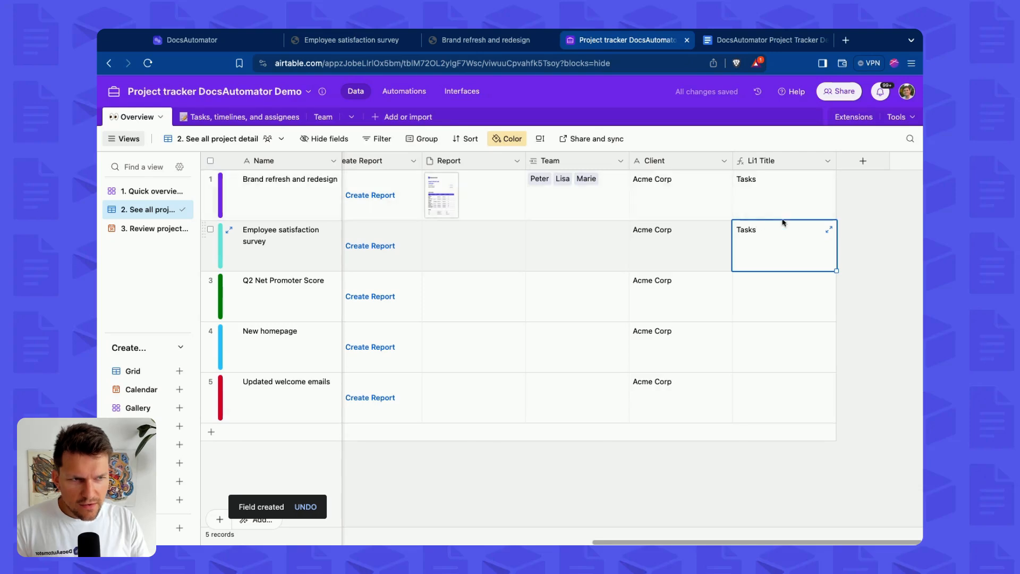
{"action": "left_click", "coordinate": [742, 314]}
{"action": "right_click", "coordinate": [763, 165]}
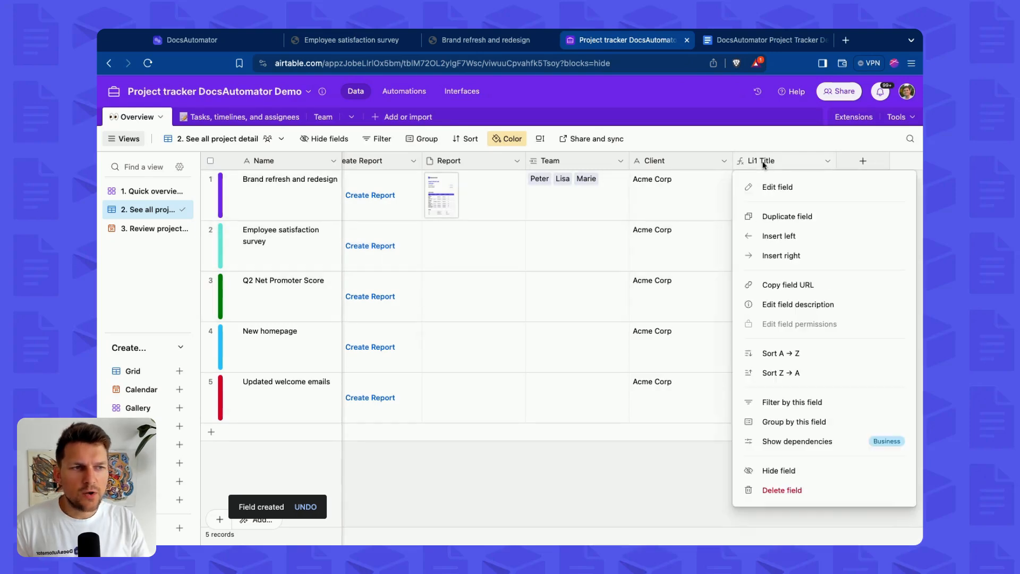
{"action": "left_click", "coordinate": [787, 217]}
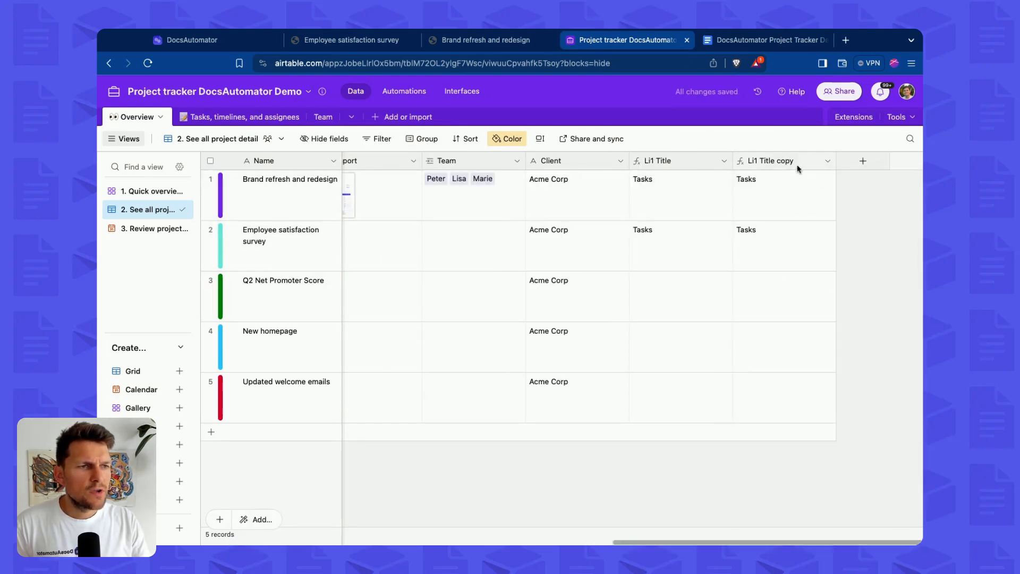
Rename the duplicated field to Li2 Title.
{"action": "right_click", "coordinate": [797, 168]}
{"action": "left_click", "coordinate": [775, 187]}
{"action": "left_click", "coordinate": [618, 186]}
{"action": "key", "text": "BackSpace"}
{"action": "key", "text": "BackSpace"}
{"action": "key", "text": "BackSpace"}
{"action": "key", "text": "BackSpace"}
{"action": "key", "text": "BackSpace"}
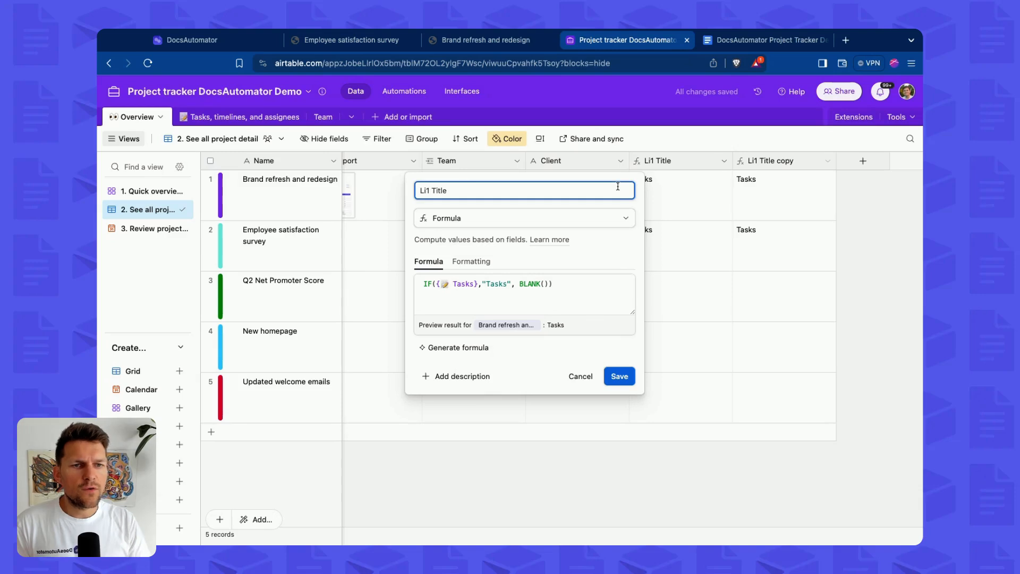
{"action": "key", "text": "BackSpace"}
{"action": "key", "text": "BackSpace"}
{"action": "key", "text": "BackSpace"}
{"action": "key", "text": "BackSpace"}
{"action": "key", "text": "BackSpace"}
{"action": "key", "text": "BackSpace"}
{"action": "key", "text": "BackSpace"}
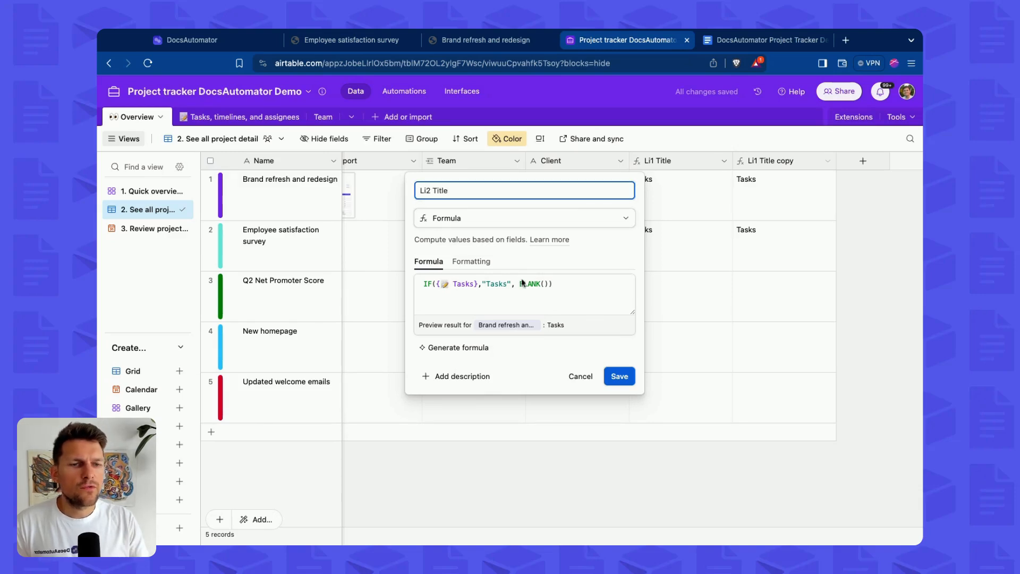
Change the Li2 Title formula to IF({Team},"Team Members", BLANK()) and save the field.
{"action": "left_click", "coordinate": [472, 284]}
{"action": "key", "text": "BackSpace"}
{"action": "key", "text": "BackSpace"}
{"action": "key", "text": "BackSpace"}
{"action": "key", "text": "BackSpace"}
{"action": "key", "text": "BackSpace"}
{"action": "key", "text": "BackSpace"}
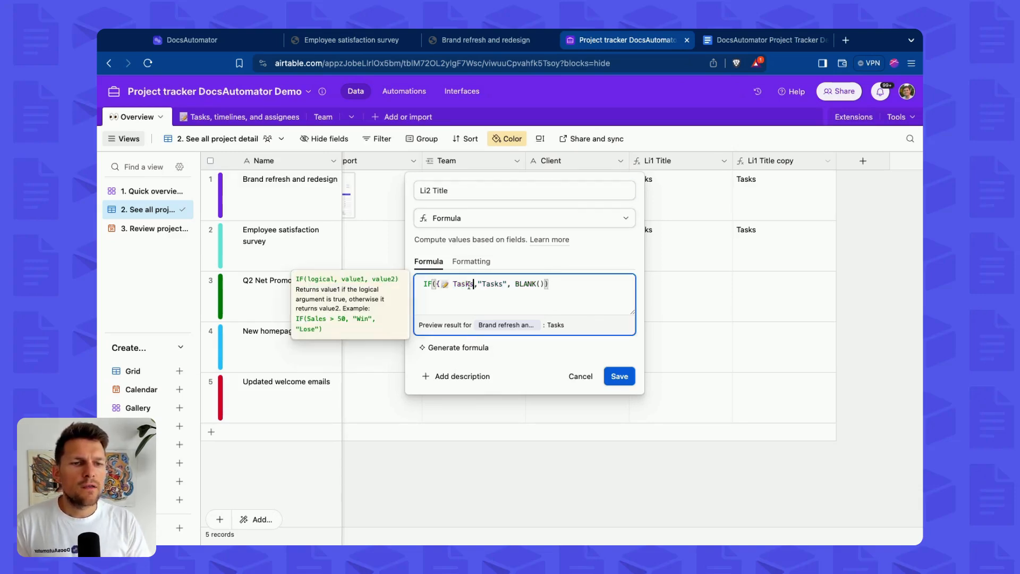
{"action": "type", "text": "{team"}
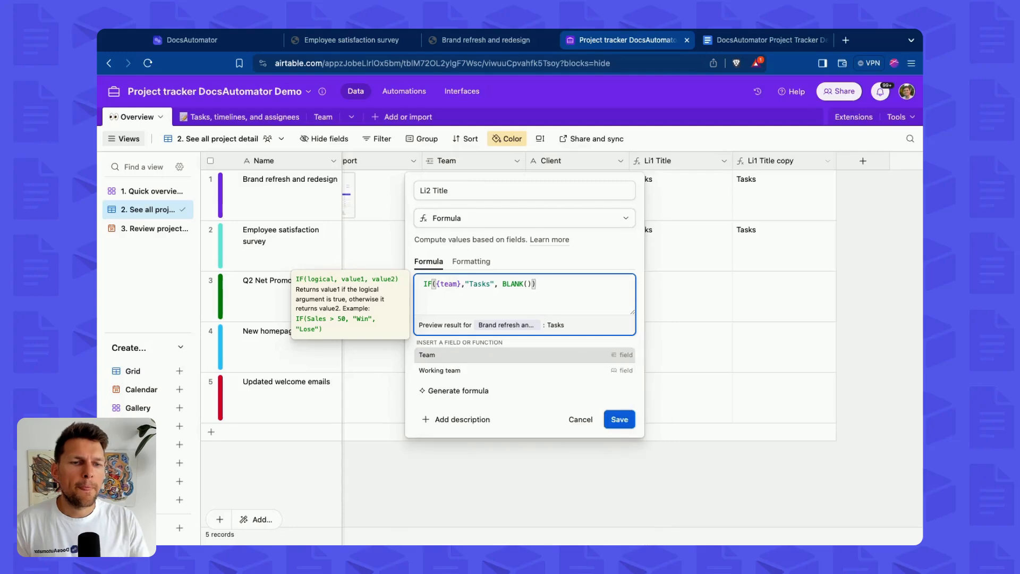
{"action": "left_click", "coordinate": [495, 354]}
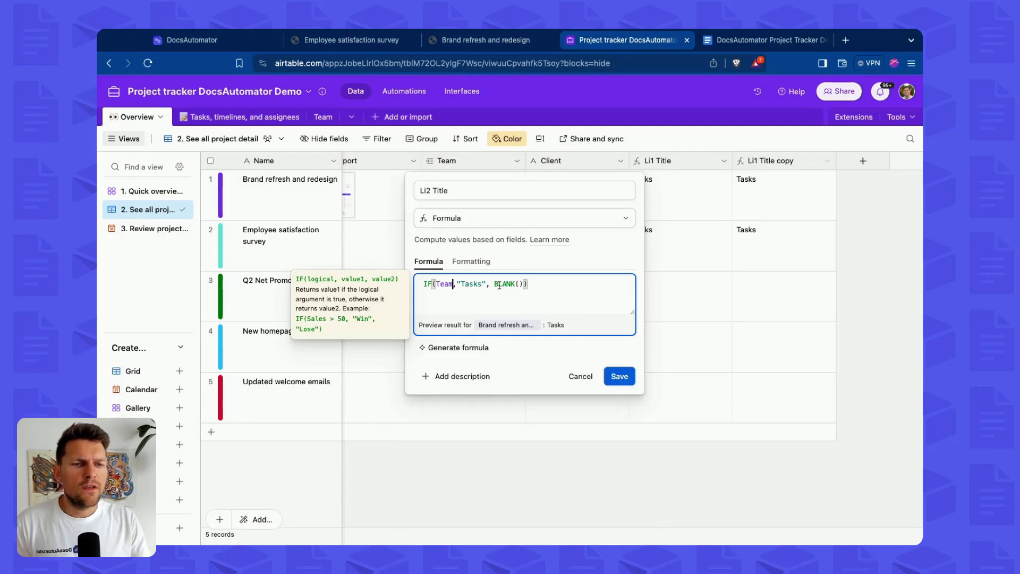
{"action": "double_click", "coordinate": [471, 284]}
{"action": "type", "text": "Team Memb"}
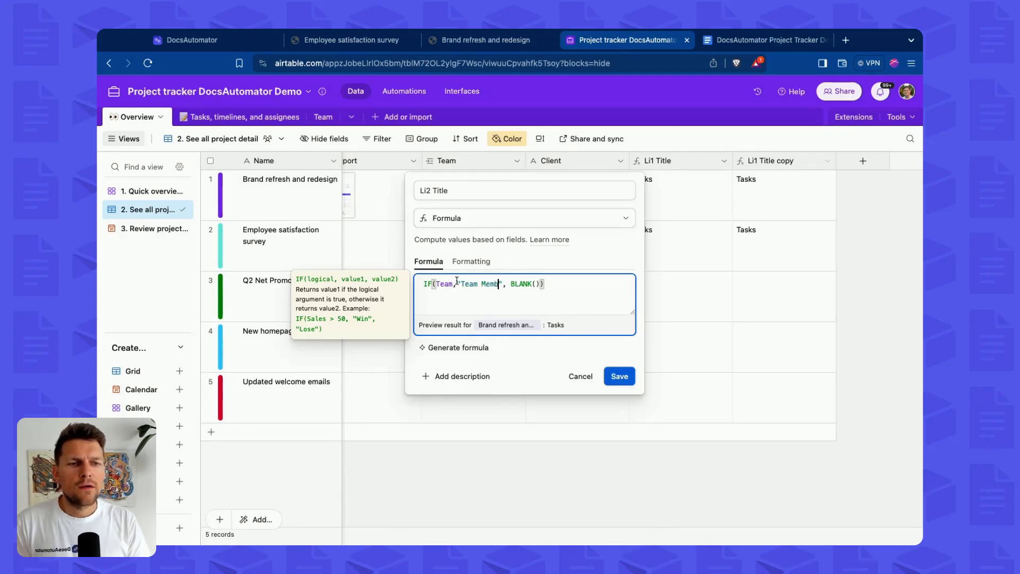
{"action": "type", "text": "ers"}
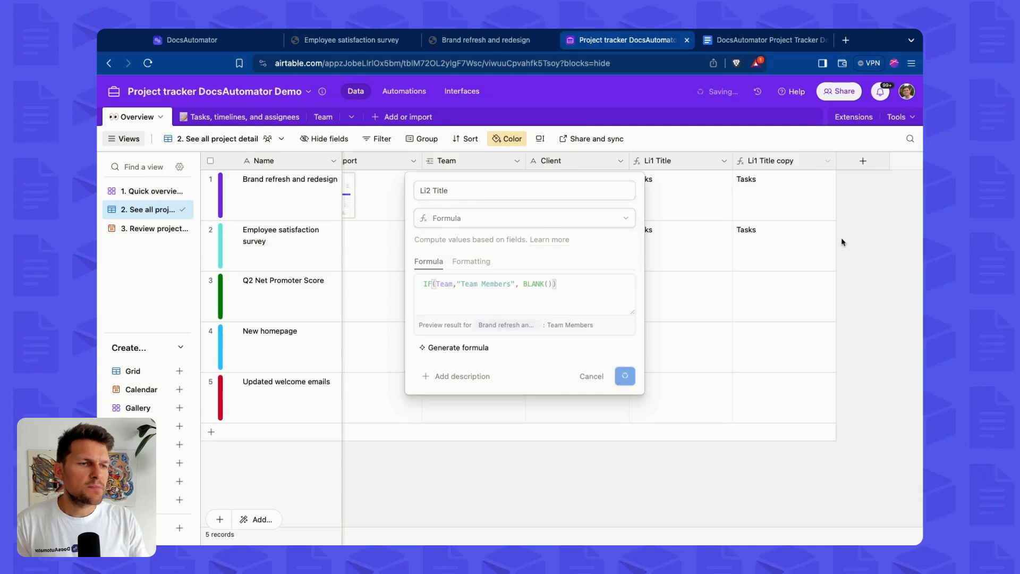
{"action": "left_click", "coordinate": [618, 376]}
Review the Li2 Title and Team values per project and the header placeholders in the template.
{"action": "left_click", "coordinate": [756, 208]}
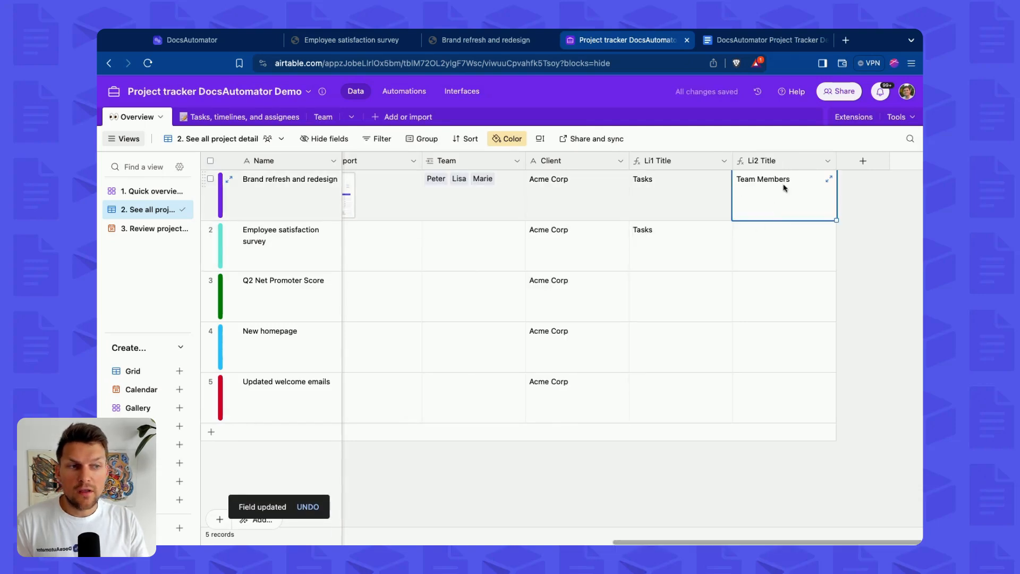
{"action": "left_click", "coordinate": [786, 243]}
{"action": "scroll", "coordinate": [637, 244], "scroll_direction": "left", "scroll_amount": 2}
{"action": "left_click", "coordinate": [531, 243]}
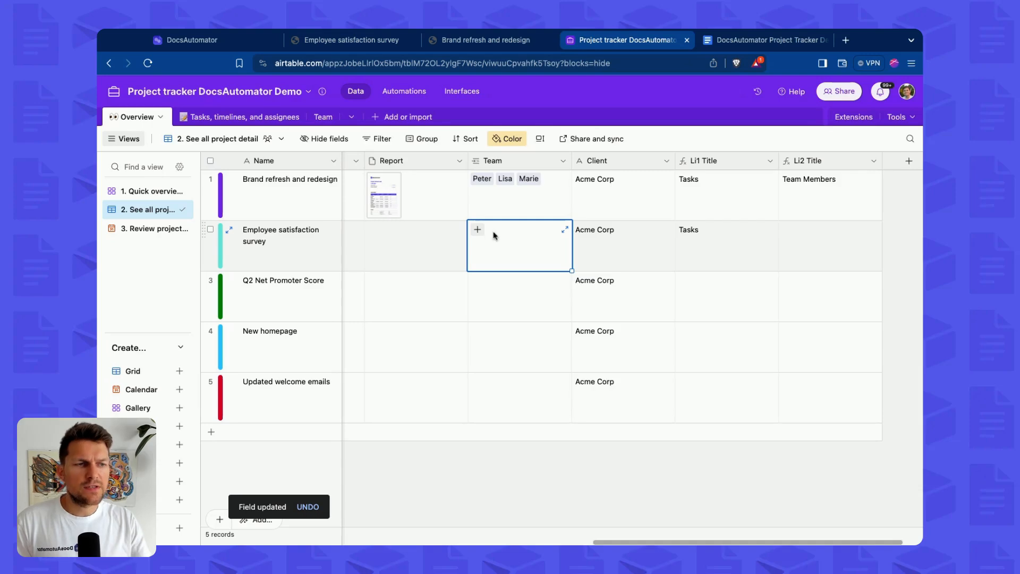
{"action": "left_click", "coordinate": [832, 235]}
{"action": "scroll", "coordinate": [831, 234], "scroll_direction": "right", "scroll_amount": 2}
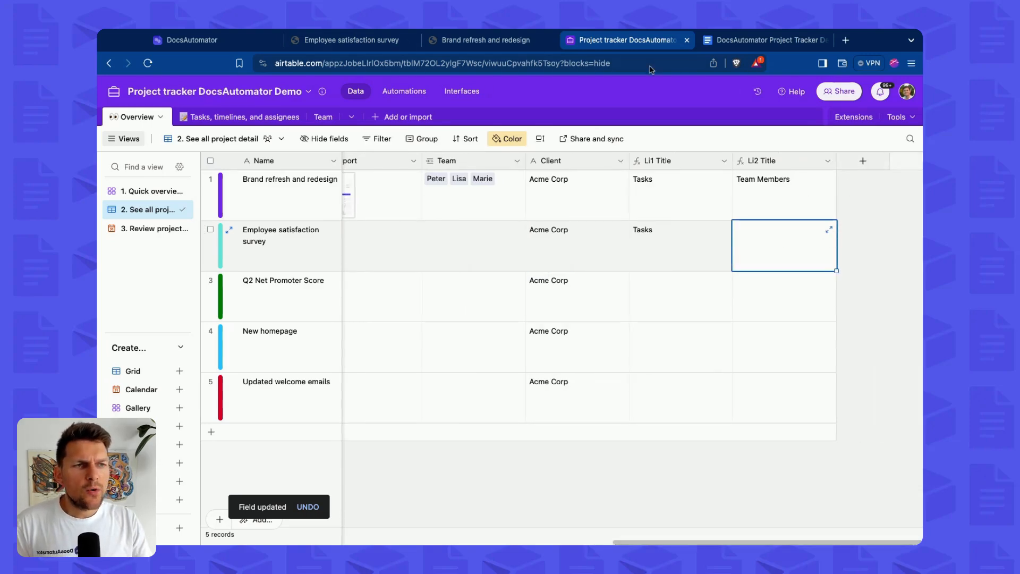
{"action": "left_click", "coordinate": [765, 40]}
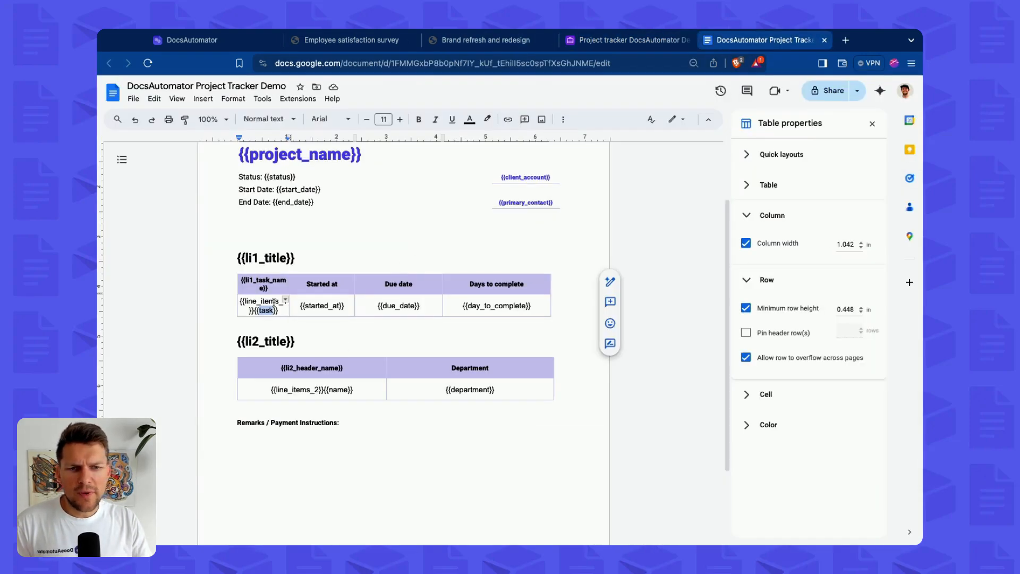
{"action": "left_click", "coordinate": [263, 284]}
{"action": "left_click", "coordinate": [318, 368]}
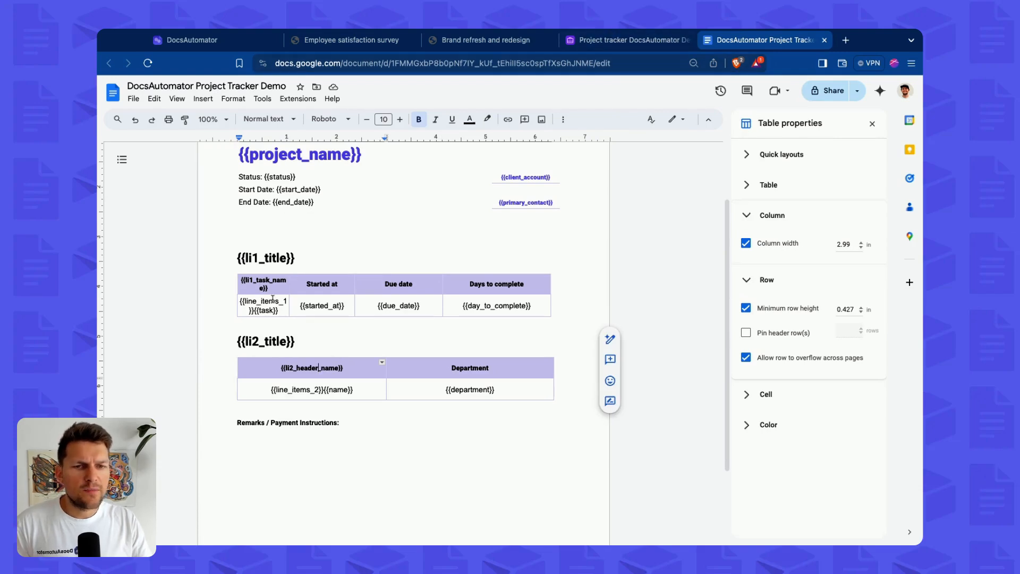
{"action": "left_click", "coordinate": [627, 40]}
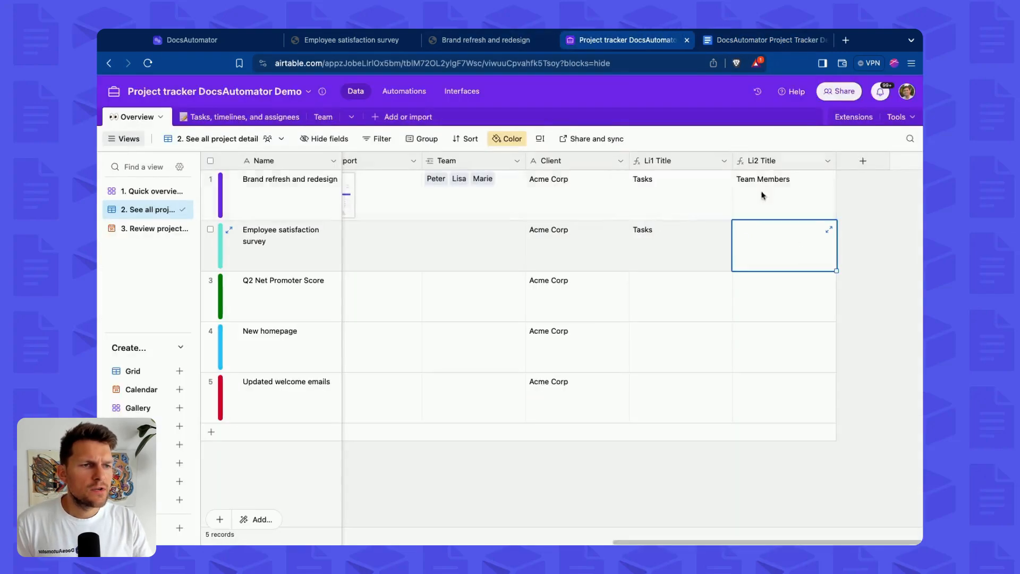
Add a new formula field named Li1 Header Name.
{"action": "left_click", "coordinate": [866, 164]}
{"action": "type", "text": "Li1 "}
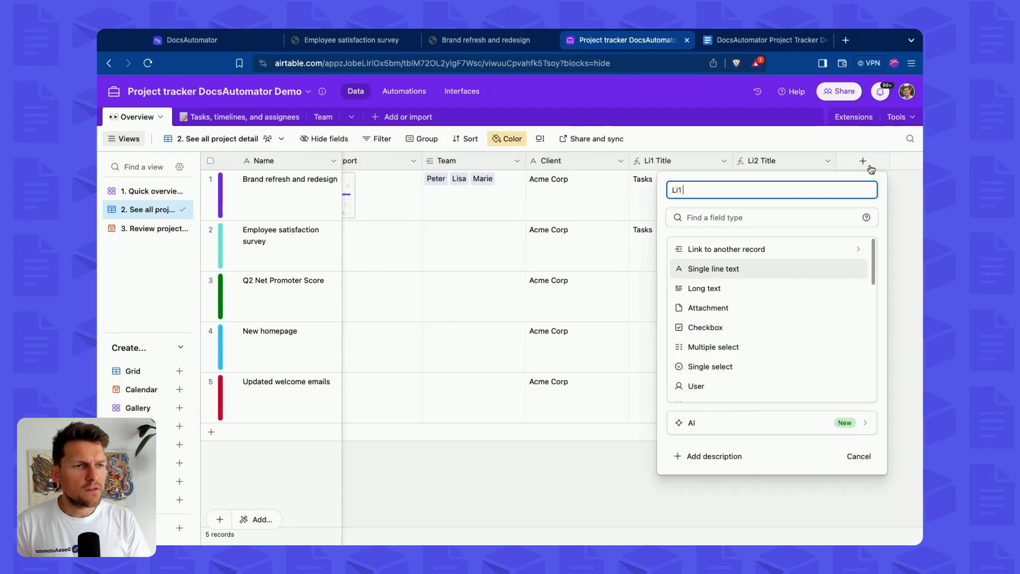
{"action": "type", "text": "heade"}
{"action": "key", "text": "alt+BackSpace"}
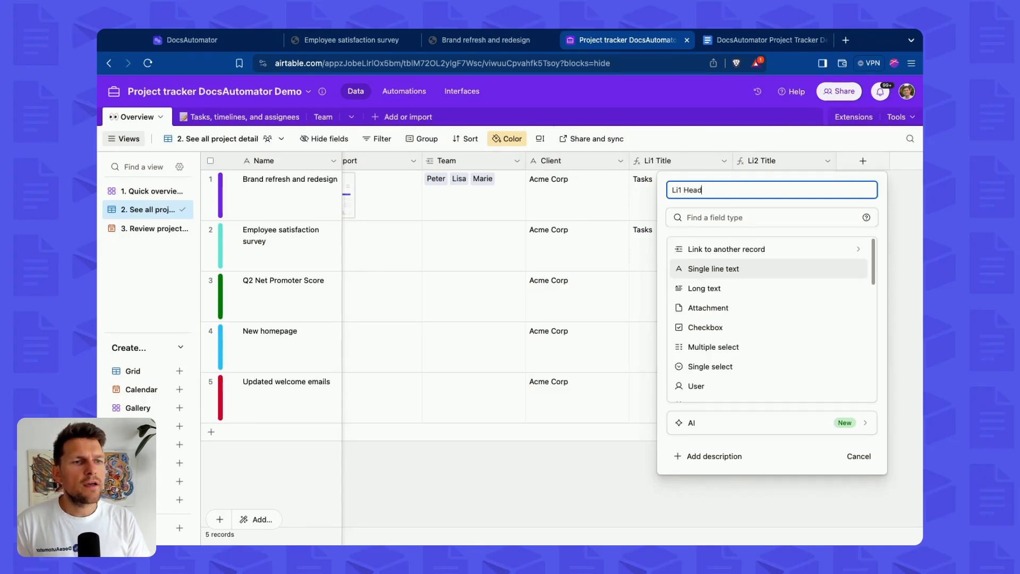
{"action": "type", "text": "for"}
{"action": "key", "text": "Return"}
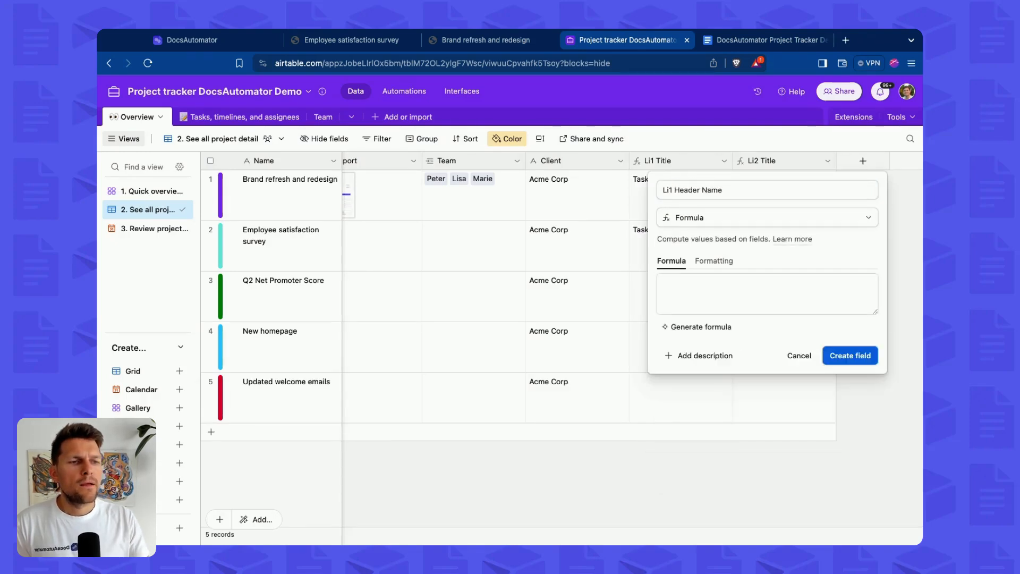
Enter the formula IF({Tasks}, "Task", BLANK()) and create the field.
{"action": "left_click", "coordinate": [774, 295]}
{"action": "type", "text": "IF({Tas"}
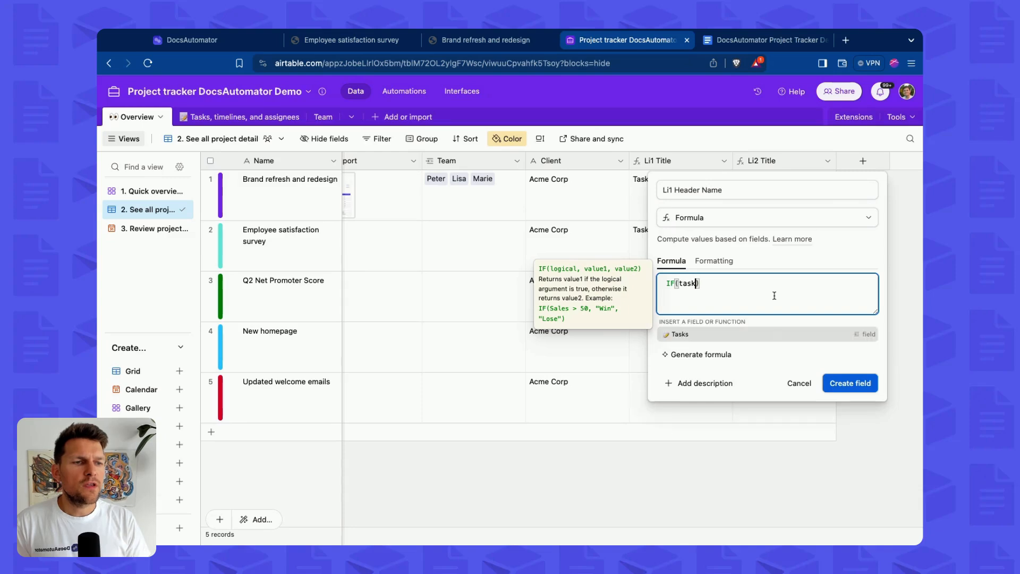
{"action": "key", "text": "Return"}
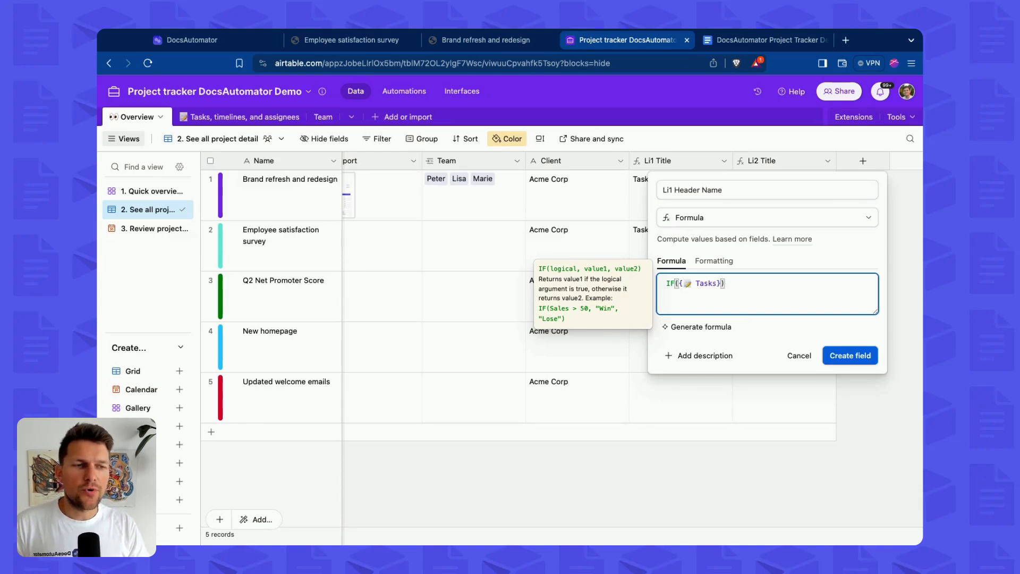
{"action": "type", "text": ", \""}
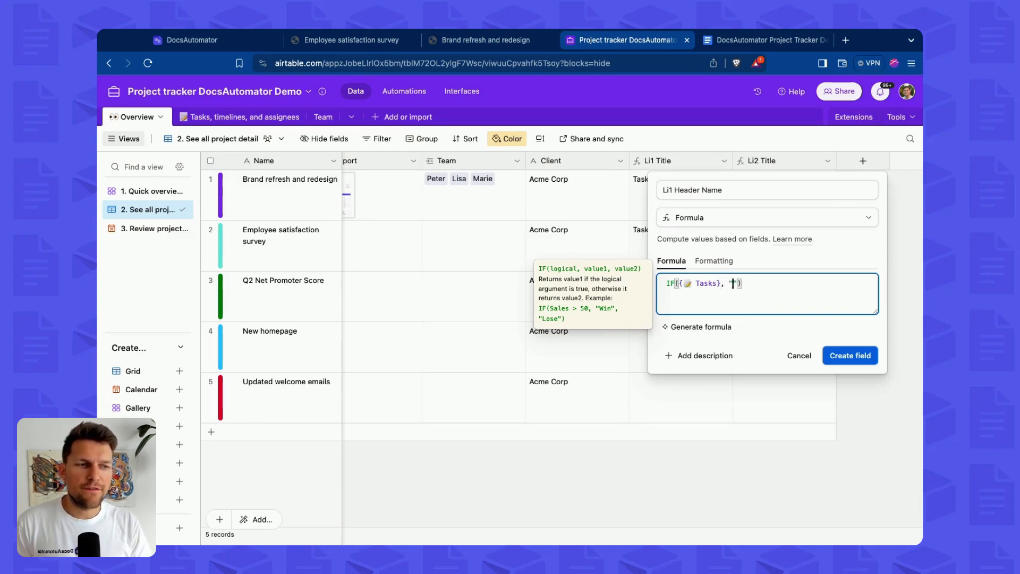
{"action": "type", "text": "tasask"}
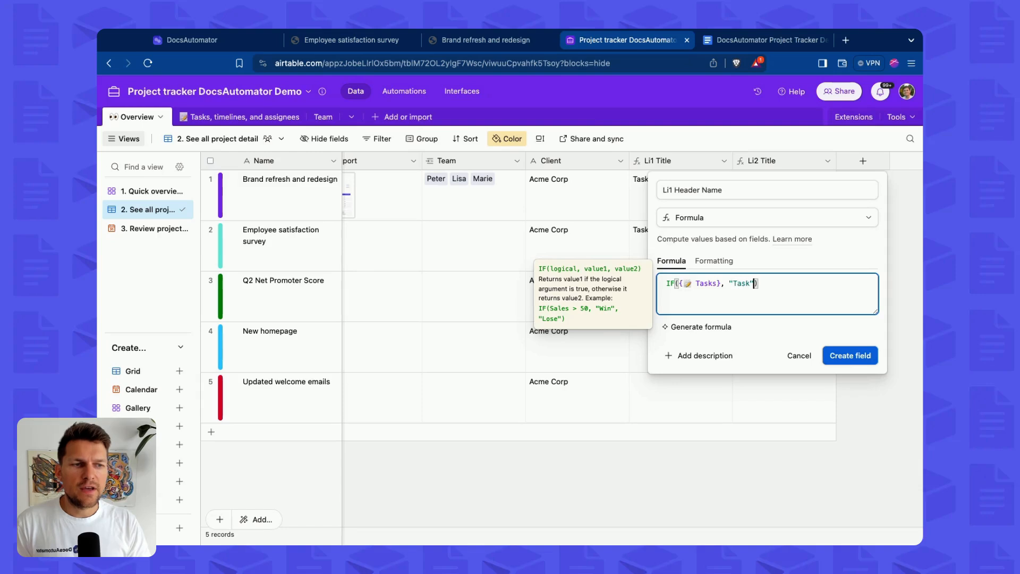
{"action": "type", "text": "\", BLA"}
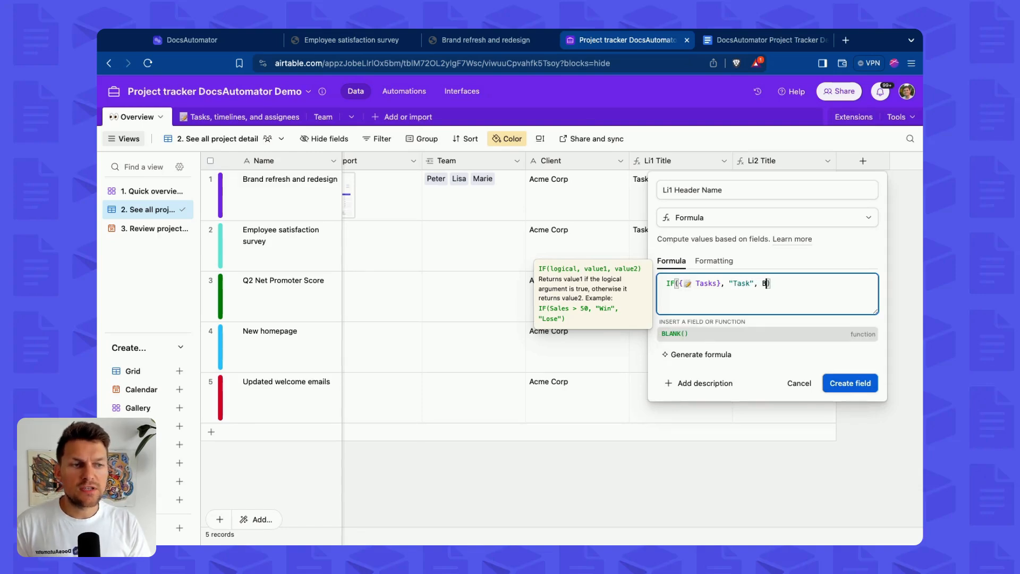
{"action": "type", "text": "LANK()"}
{"action": "left_click", "coordinate": [840, 340]}
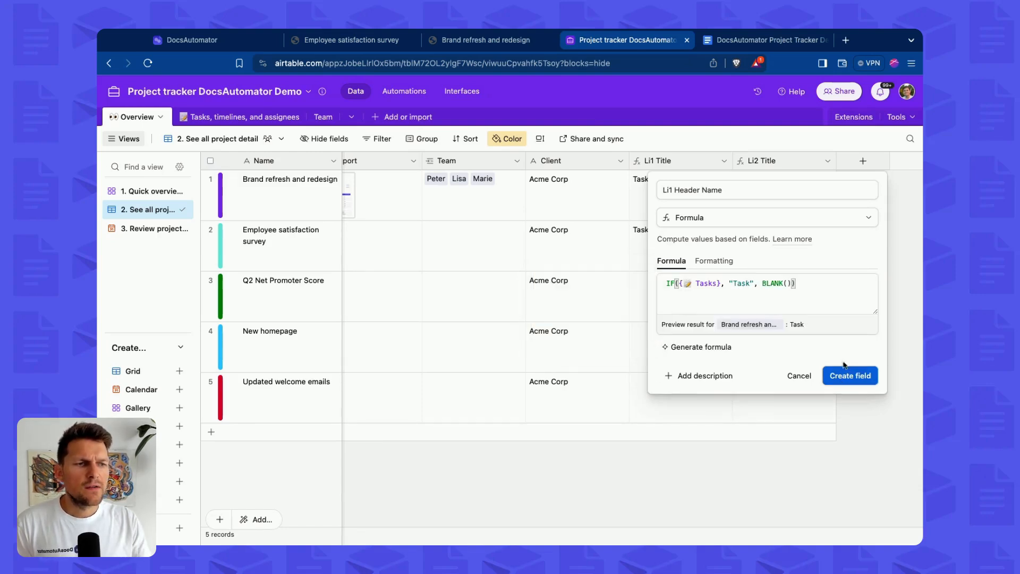
{"action": "left_click", "coordinate": [852, 373]}
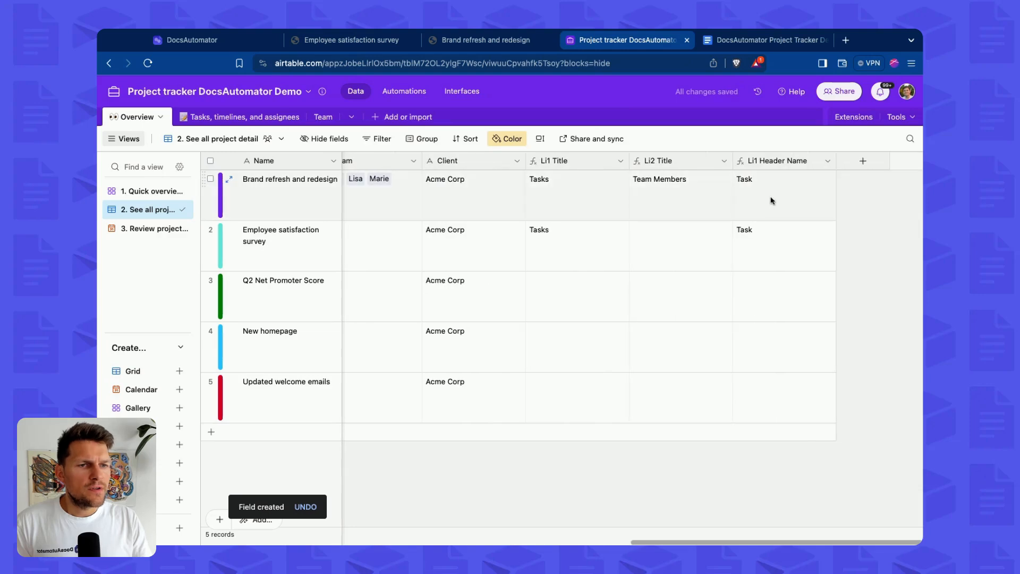
Check the header placeholders in both tables of the Google Doc template.
{"action": "left_click", "coordinate": [765, 39]}
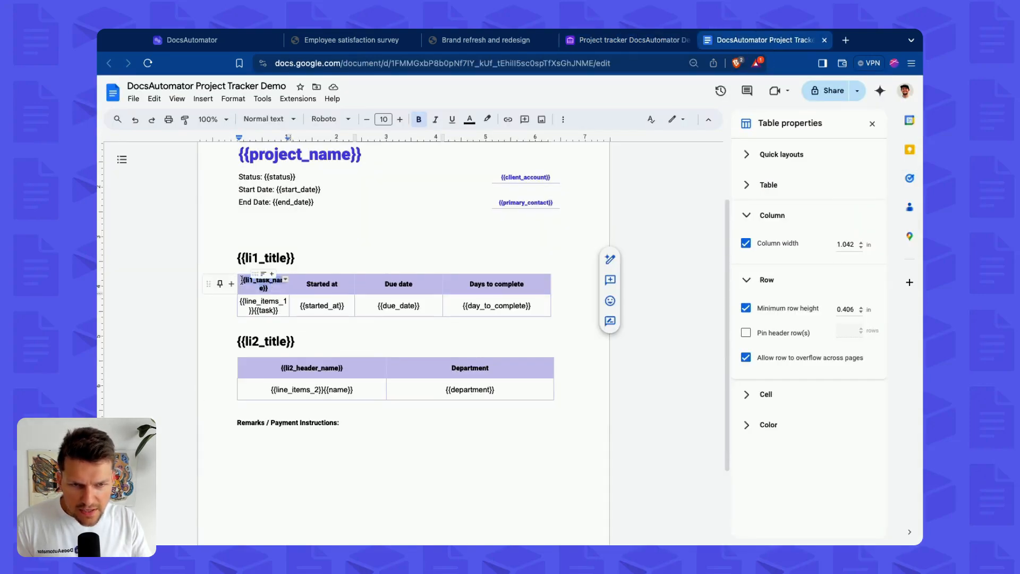
{"action": "left_click", "coordinate": [270, 280]}
{"action": "left_click", "coordinate": [330, 371]}
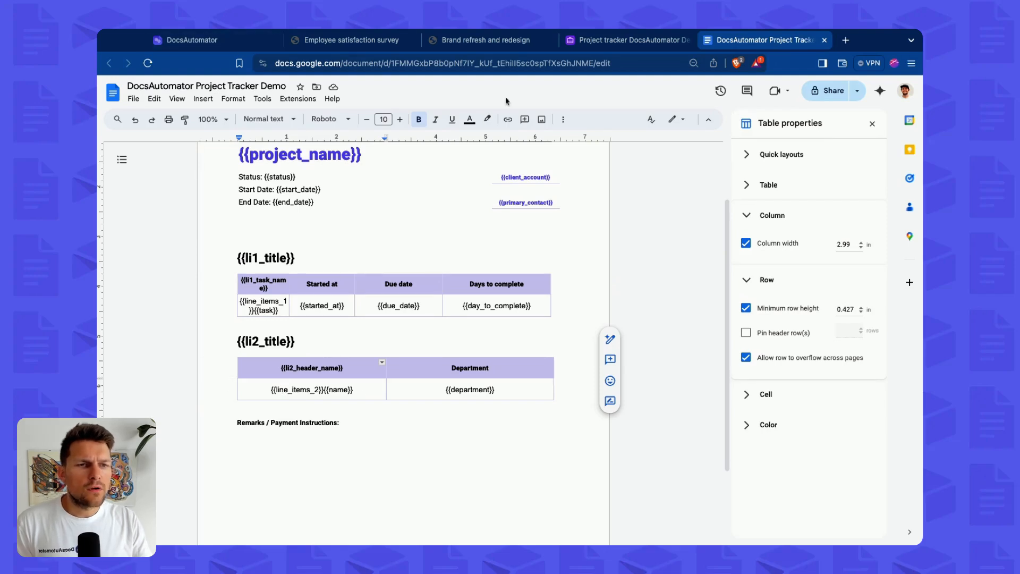
{"action": "left_click", "coordinate": [627, 40]}
{"action": "right_click", "coordinate": [776, 162]}
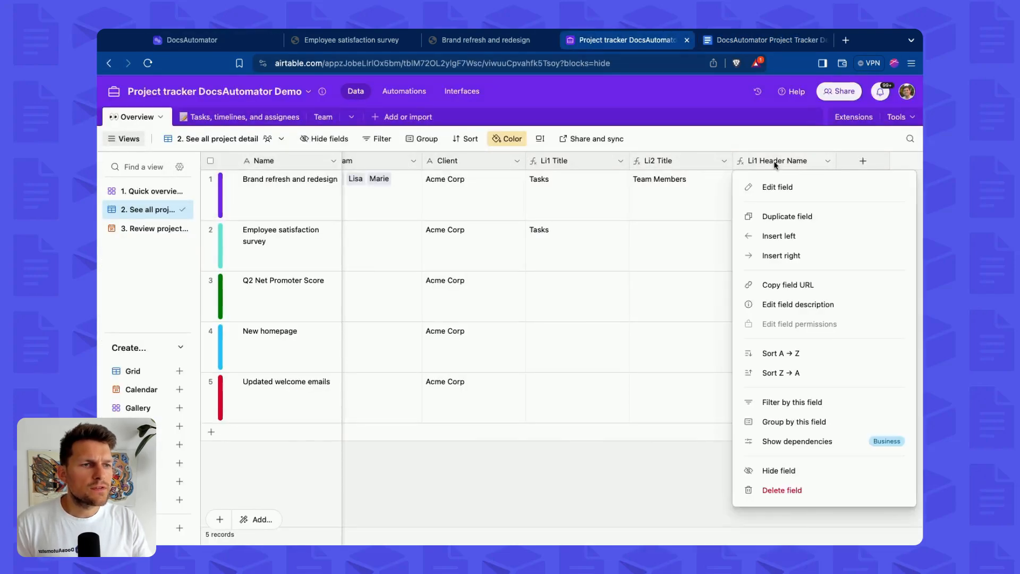
{"action": "left_click", "coordinate": [778, 216]}
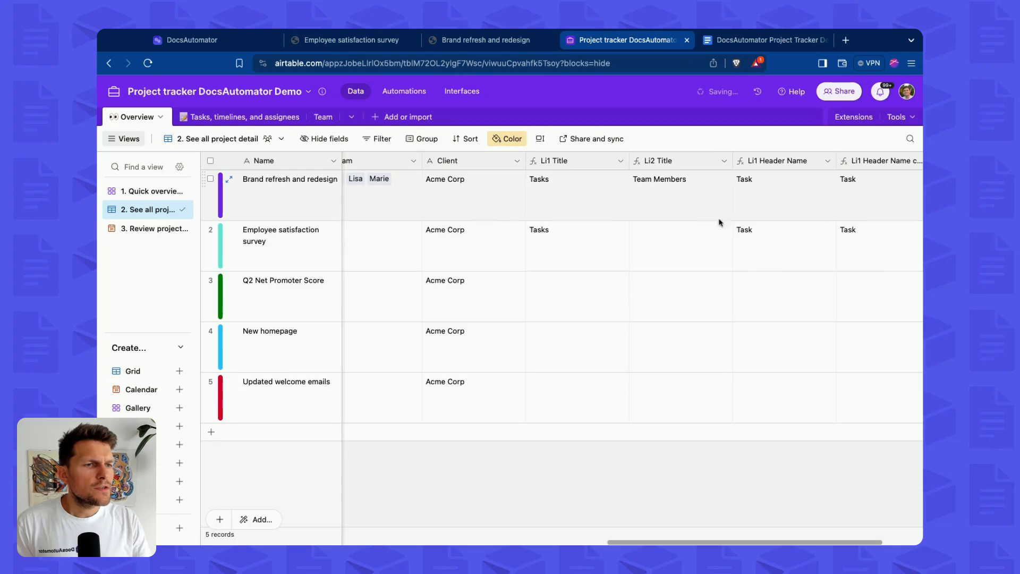
{"action": "key", "text": "super+z"}
Duplicate the Li2 Title field and move the copy after Li1 Header Name.
{"action": "right_click", "coordinate": [674, 161]}
{"action": "left_click", "coordinate": [673, 215]}
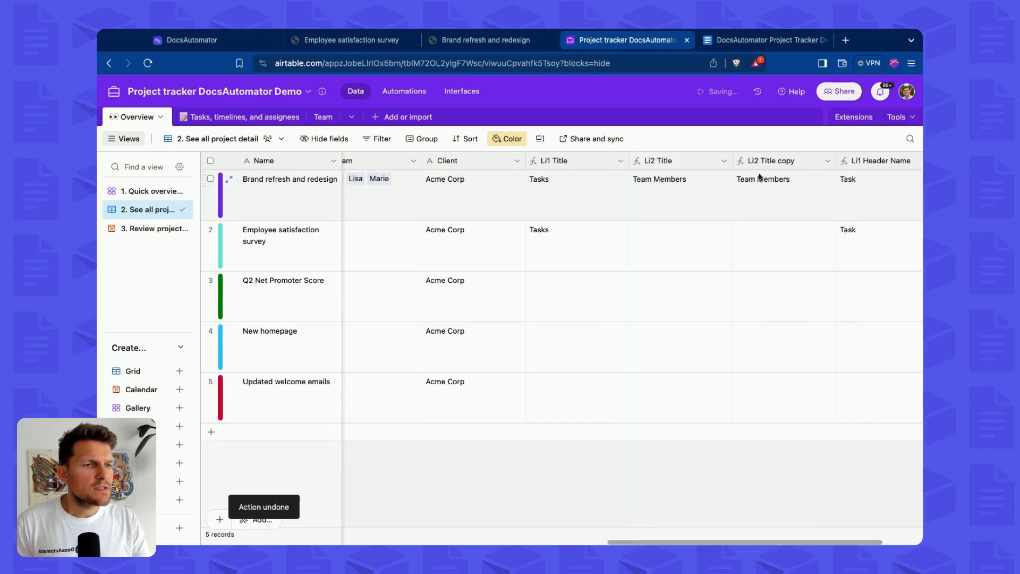
{"action": "left_click_drag", "start_coordinate": [766, 161], "coordinate": [856, 162]}
Rename the copied field to Li2 Header Name.
{"action": "right_click", "coordinate": [801, 163]}
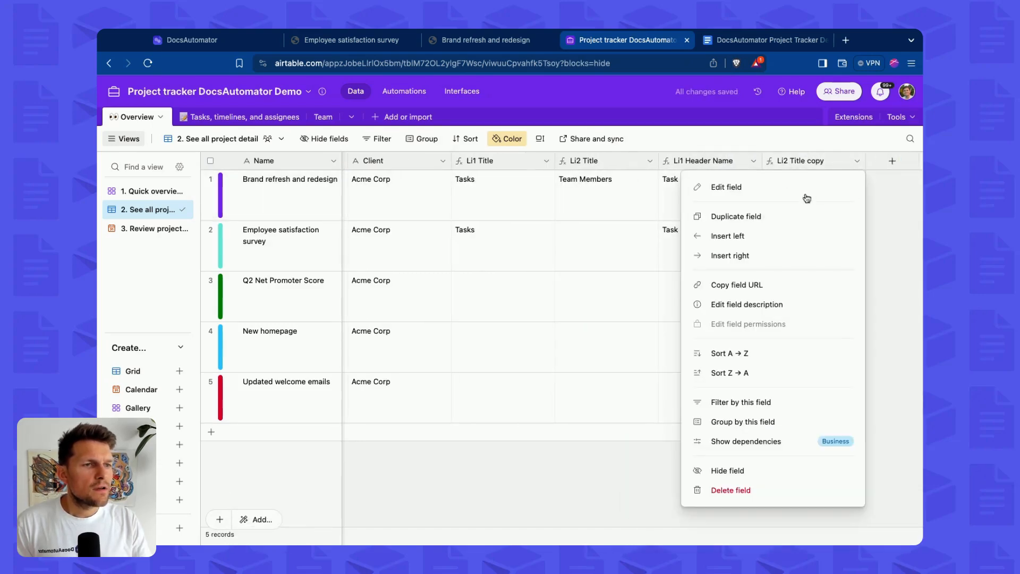
{"action": "left_click", "coordinate": [804, 190]}
{"action": "left_click", "coordinate": [552, 192]}
{"action": "key", "text": "BackSpace"}
{"action": "key", "text": "BackSpace"}
{"action": "key", "text": "BackSpace"}
{"action": "key", "text": "BackSpace"}
{"action": "key", "text": "BackSpace"}
{"action": "key", "text": "BackSpace"}
{"action": "key", "text": "BackSpace"}
{"action": "key", "text": "BackSpace"}
{"action": "key", "text": "BackSpace"}
{"action": "key", "text": "BackSpace"}
{"action": "type", "text": "Header"}
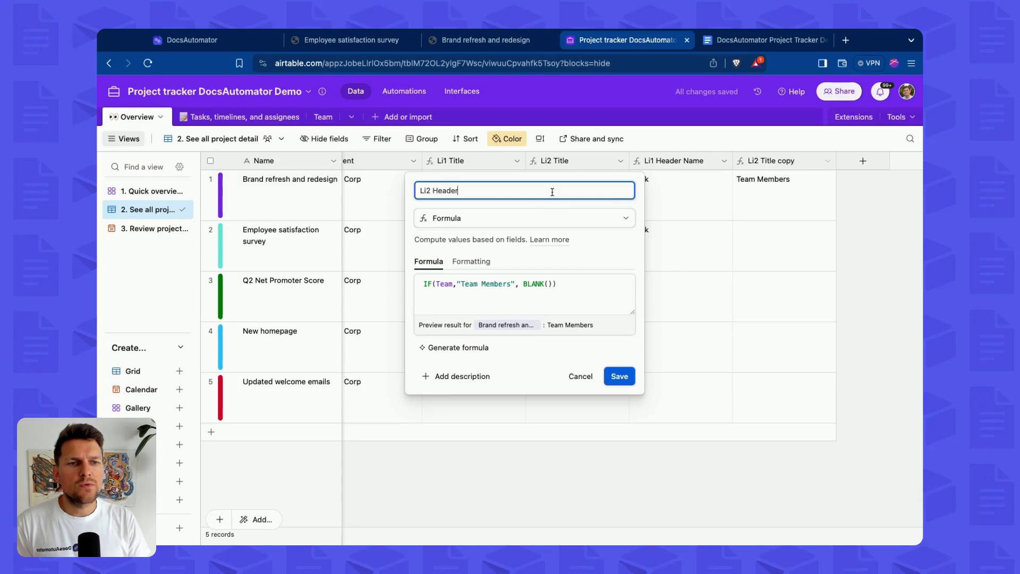
{"action": "type", "text": " Name"}
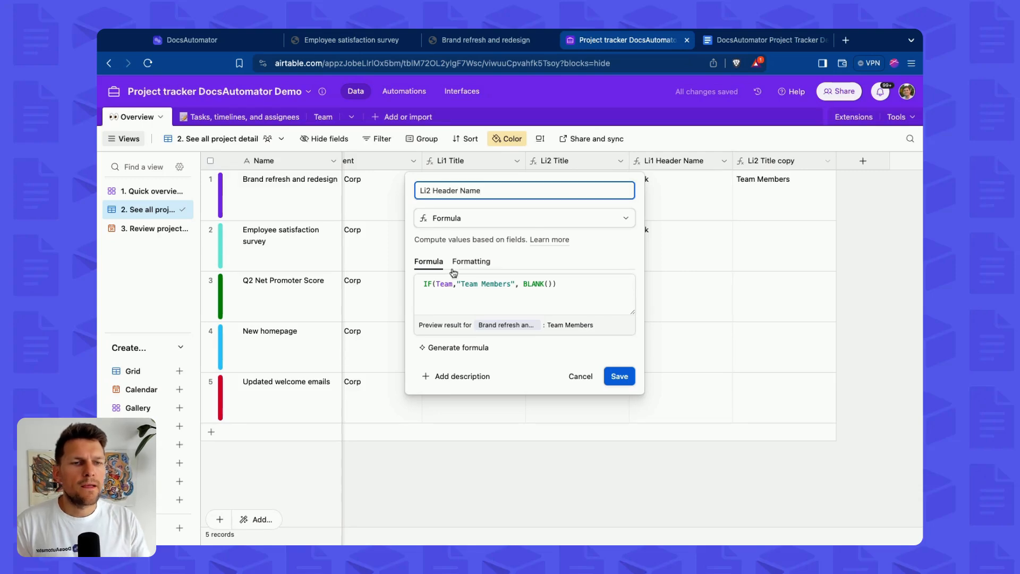
Change the Li2 Header Name formula to IF(Team,"Name", BLANK()) and save the field.
{"action": "left_click", "coordinate": [478, 284]}
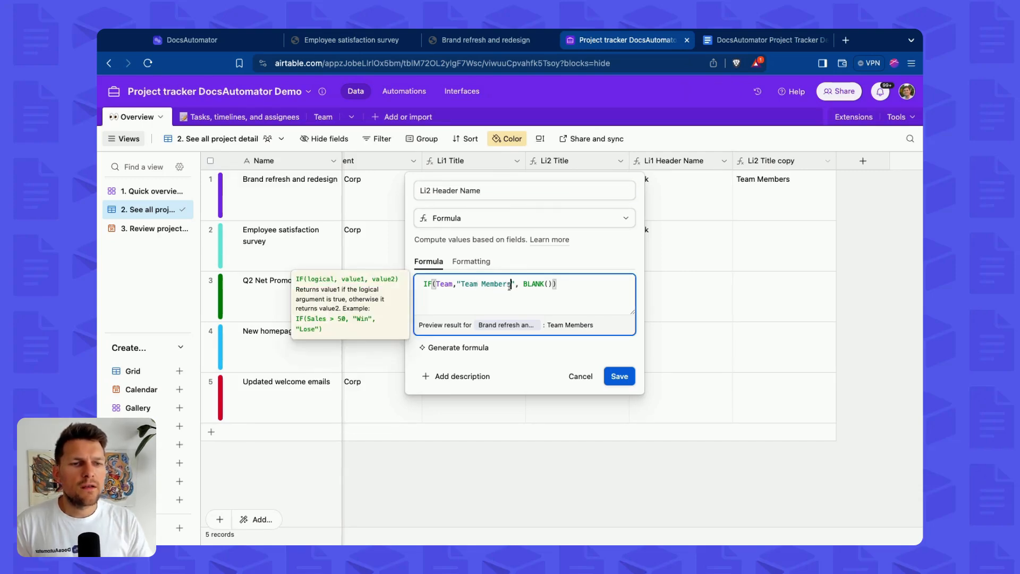
{"action": "key", "text": "Delete"}
{"action": "key", "text": "BackSpace"}
{"action": "key", "text": "BackSpace"}
{"action": "key", "text": "BackSpace"}
{"action": "key", "text": "BackSpace"}
{"action": "key", "text": "BackSpace"}
{"action": "key", "text": "BackSpace"}
{"action": "key", "text": "BackSpace"}
{"action": "key", "text": "BackSpace"}
{"action": "key", "text": "BackSpace"}
{"action": "key", "text": "BackSpace"}
{"action": "key", "text": "BackSpace"}
{"action": "type", "text": "Name"}
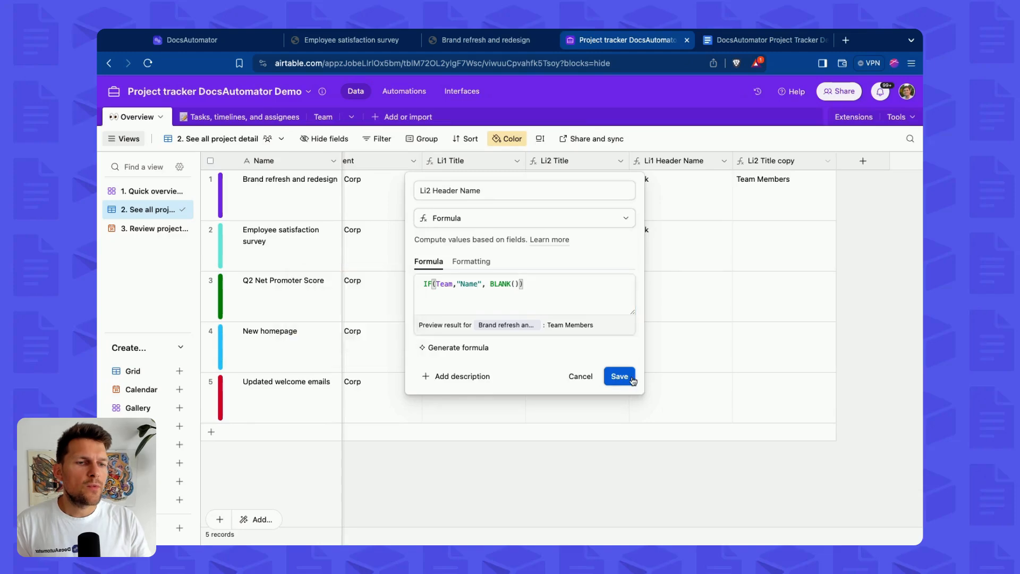
{"action": "left_click", "coordinate": [620, 376]}
Refresh the DocsAutomator mapping to load the template and Airtable changes.
{"action": "key", "text": "ctrl+Tab"}
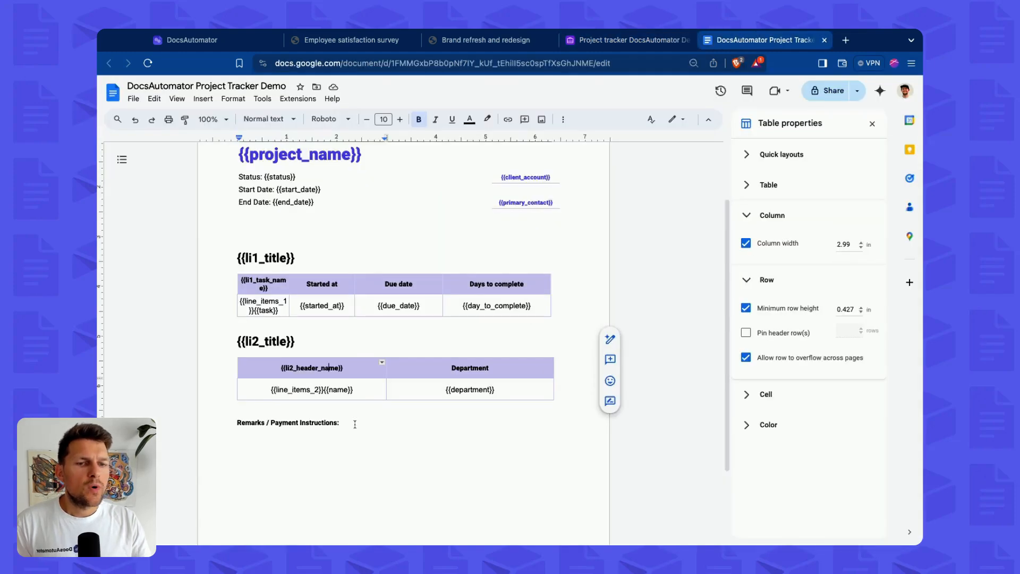
{"action": "triple_click", "coordinate": [327, 369]}
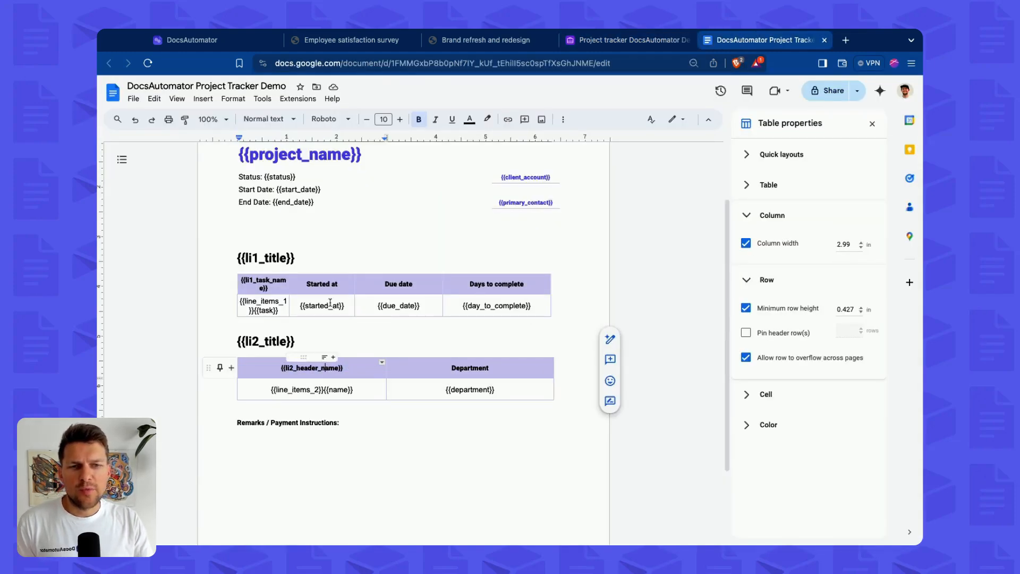
{"action": "key", "text": "ctrl+Tab"}
{"action": "scroll", "coordinate": [567, 229], "scroll_direction": "up", "scroll_amount": 4}
{"action": "scroll", "coordinate": [566, 228], "scroll_direction": "up", "scroll_amount": 3}
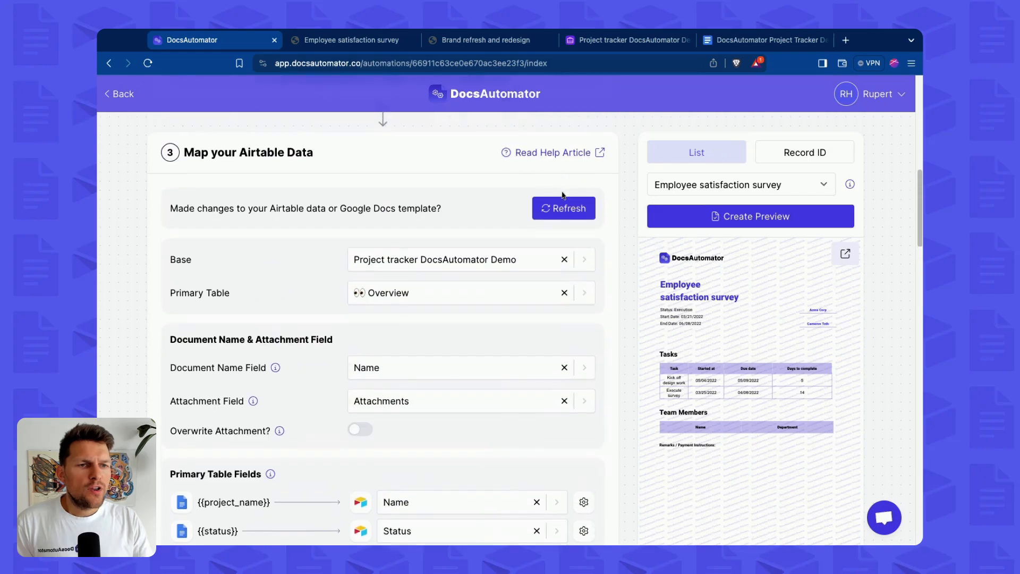
{"action": "left_click", "coordinate": [562, 207]}
Map {{li1_title}} to Li1 Title and {{li1_task_name}} to Li1 Header Name.
{"action": "scroll", "coordinate": [425, 294], "scroll_direction": "down", "scroll_amount": 7}
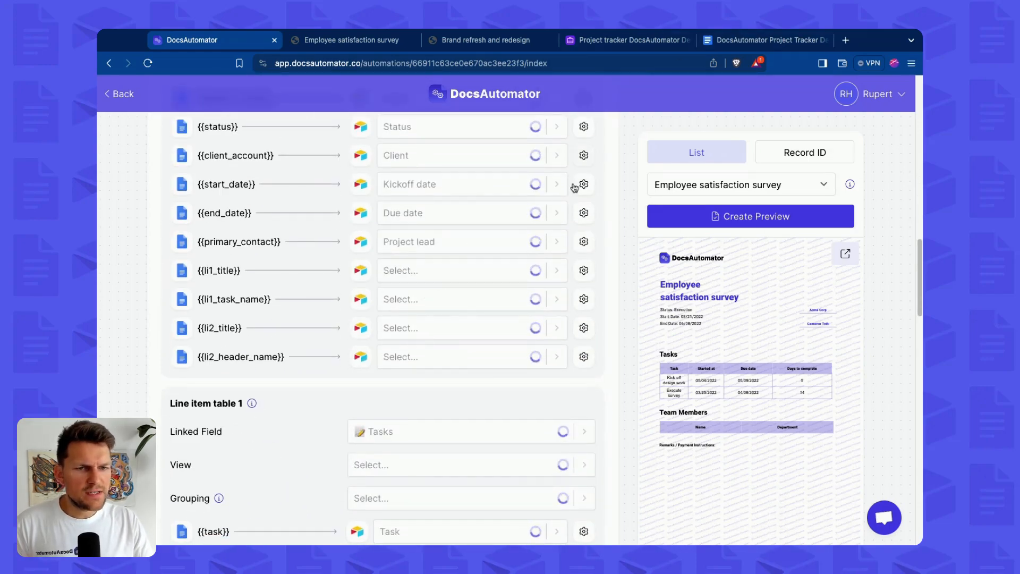
{"action": "left_click", "coordinate": [451, 274]}
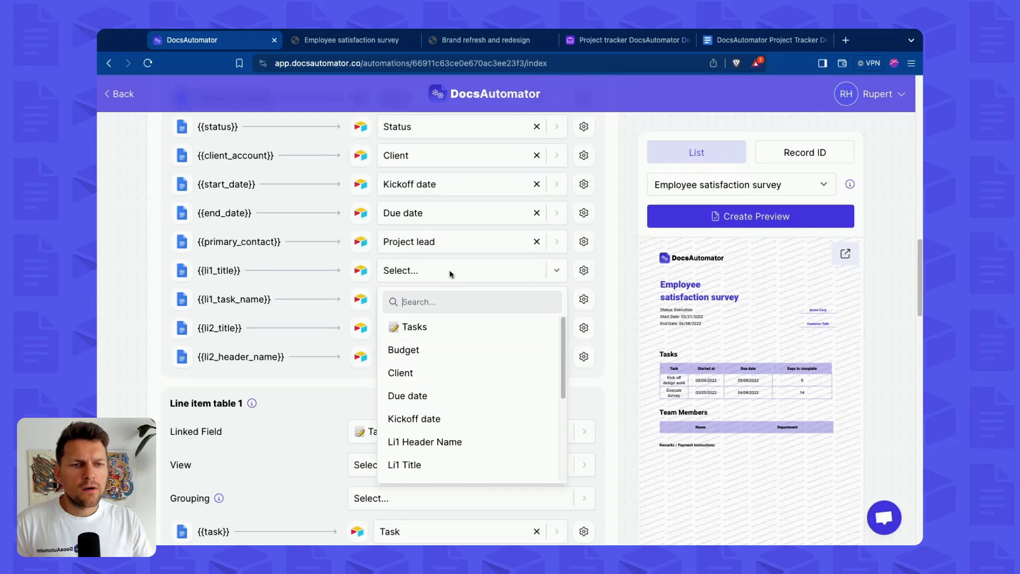
{"action": "type", "text": "li1"}
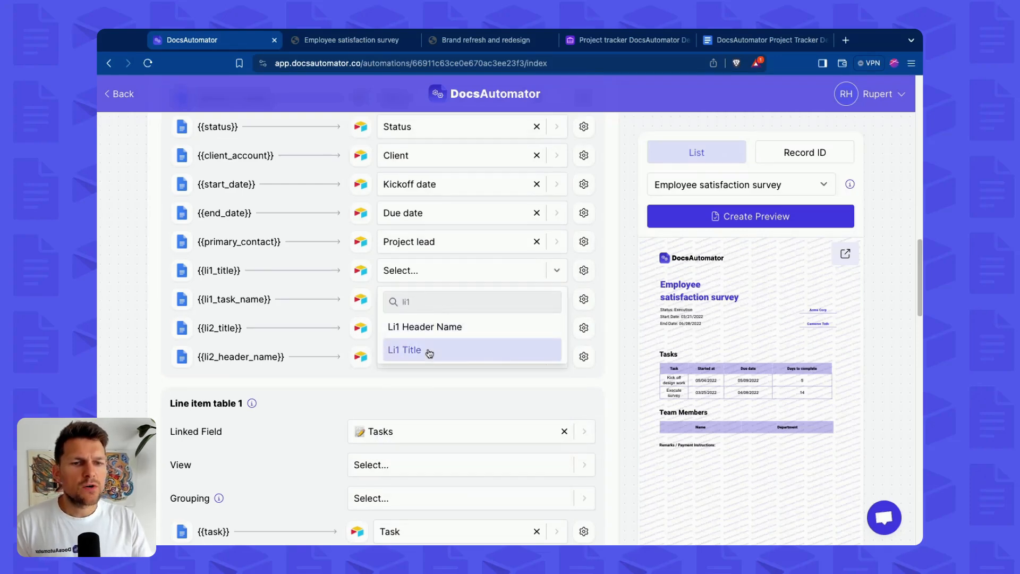
{"action": "left_click", "coordinate": [412, 350]}
{"action": "left_click", "coordinate": [414, 301]}
{"action": "type", "text": "li1"}
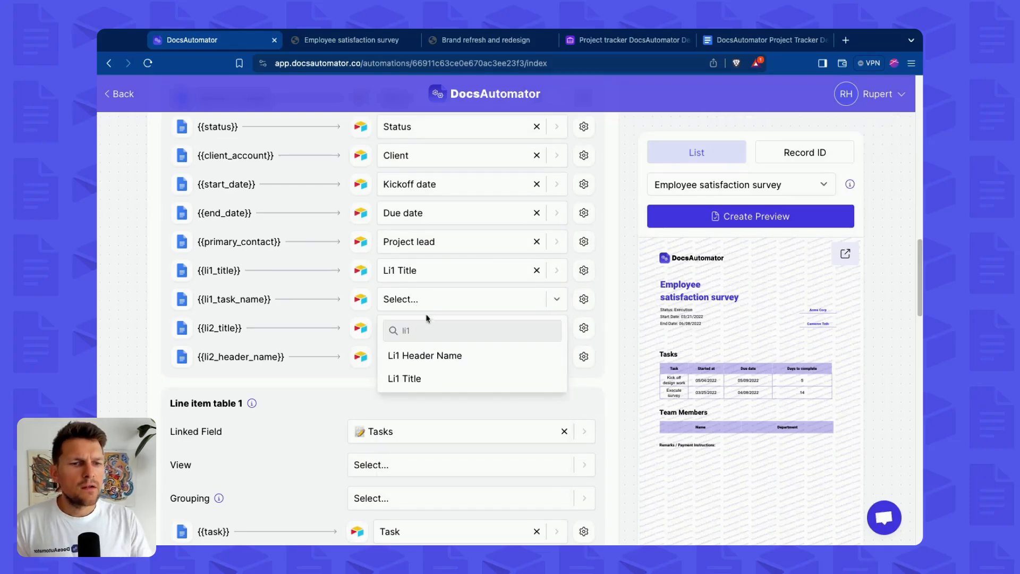
{"action": "left_click", "coordinate": [425, 355]}
Map {{li2_title}} to Li2 Title and {{li2_header_name}} to Li2 Header Name.
{"action": "left_click", "coordinate": [416, 327]}
{"action": "type", "text": "li2"}
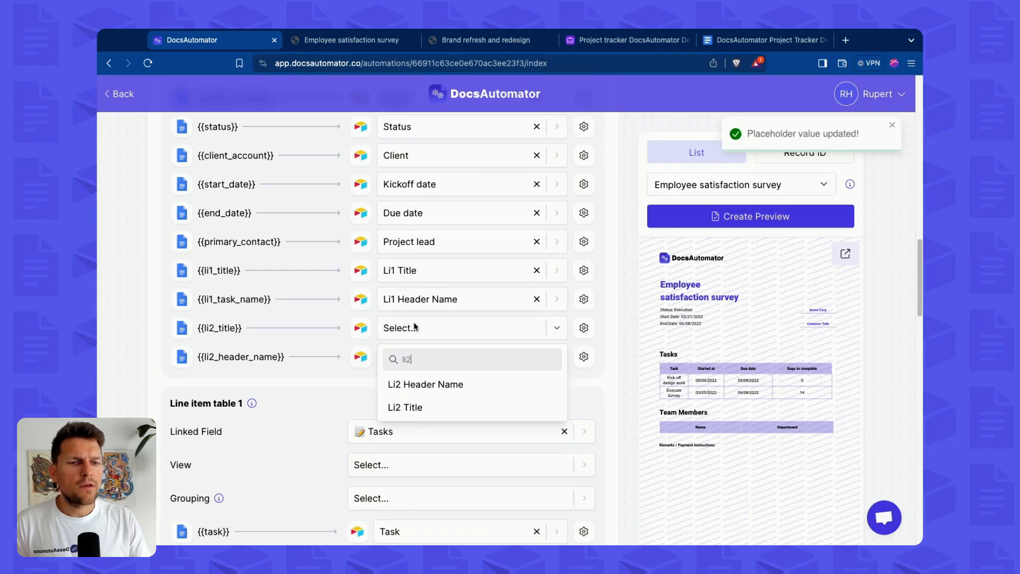
{"action": "left_click", "coordinate": [444, 409]}
{"action": "left_click", "coordinate": [422, 365]}
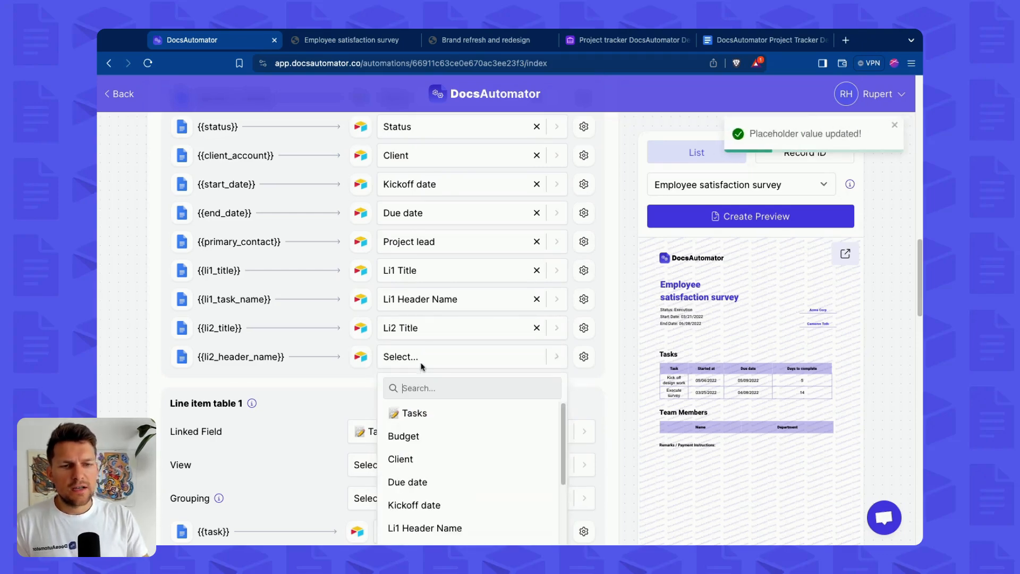
{"action": "type", "text": "li2"}
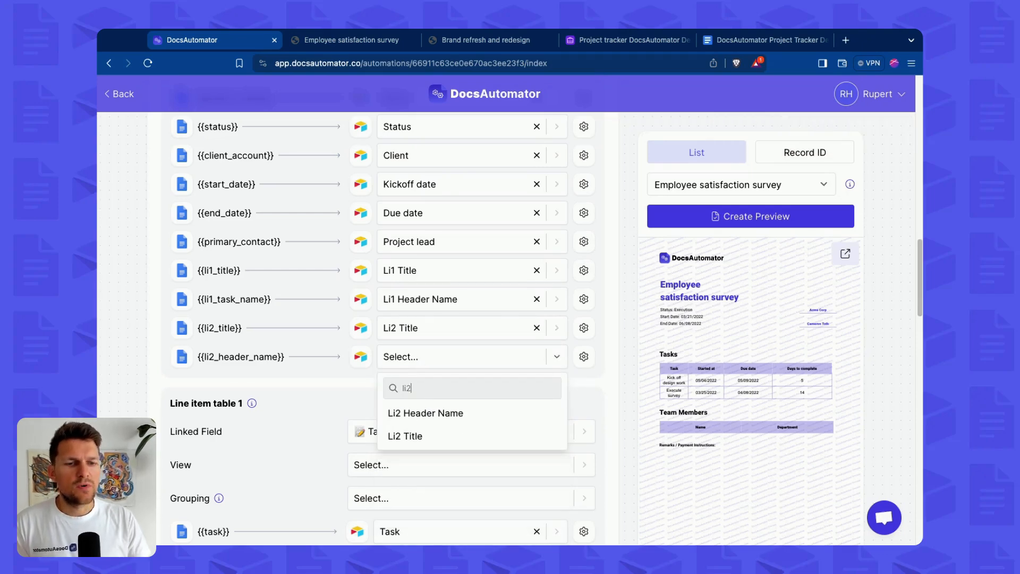
{"action": "left_click", "coordinate": [432, 413]}
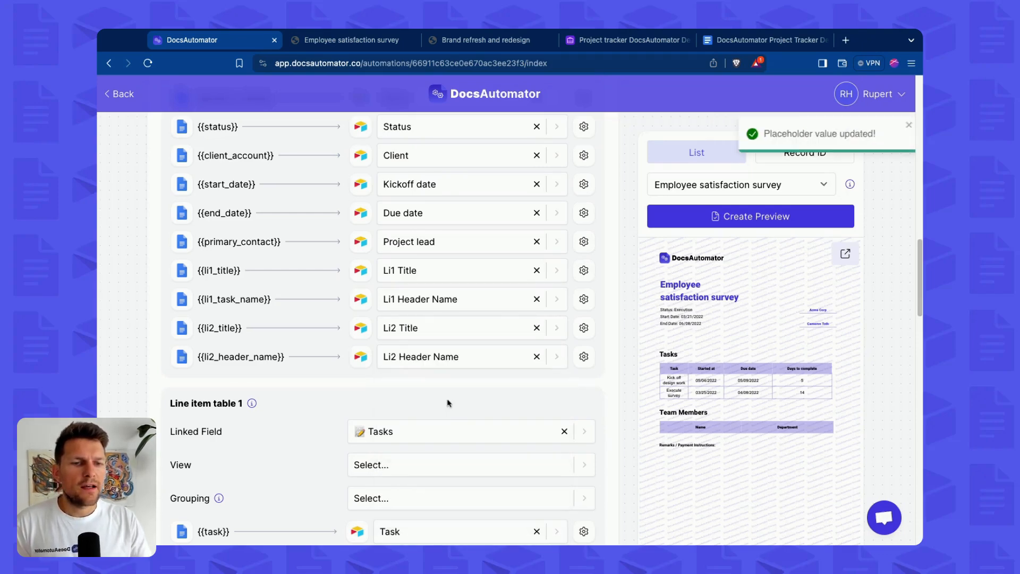
Turn on Delete line / row when empty for all four title and header placeholders.
{"action": "left_click", "coordinate": [583, 270]}
{"action": "left_click", "coordinate": [564, 308]}
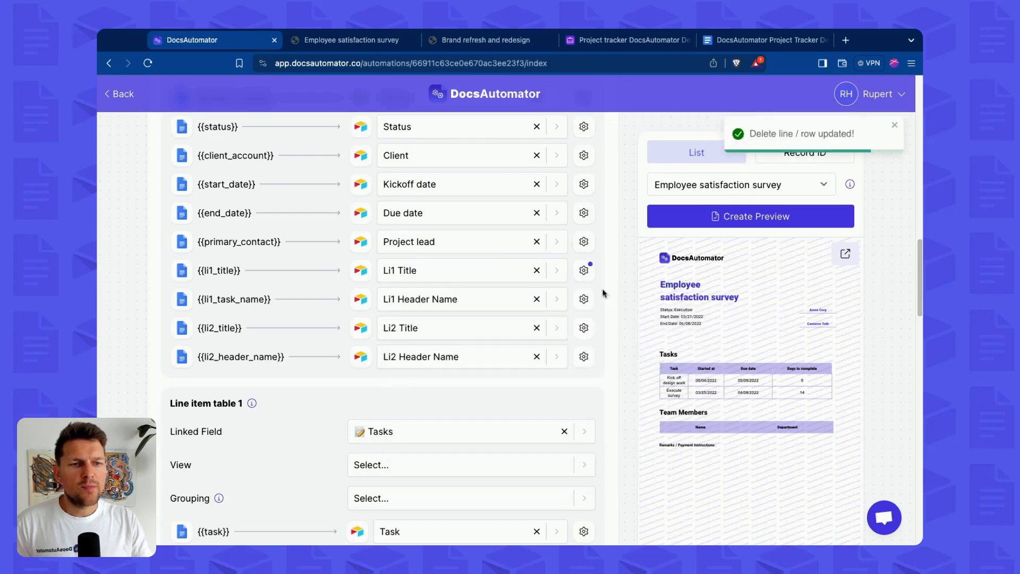
{"action": "left_click", "coordinate": [584, 299]}
{"action": "left_click", "coordinate": [561, 337]}
{"action": "left_click", "coordinate": [584, 328]}
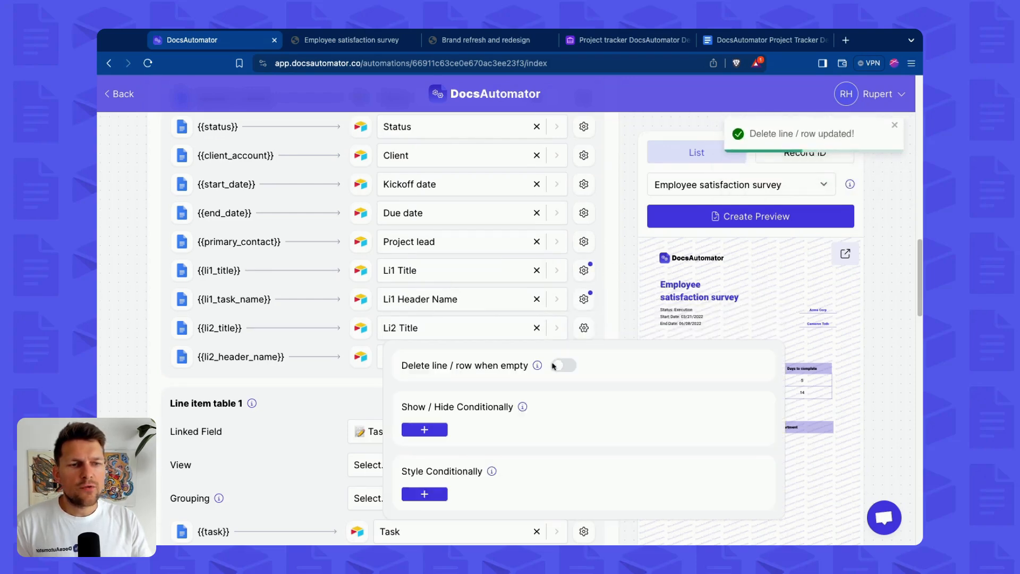
{"action": "left_click", "coordinate": [558, 366]}
{"action": "left_click", "coordinate": [584, 356]}
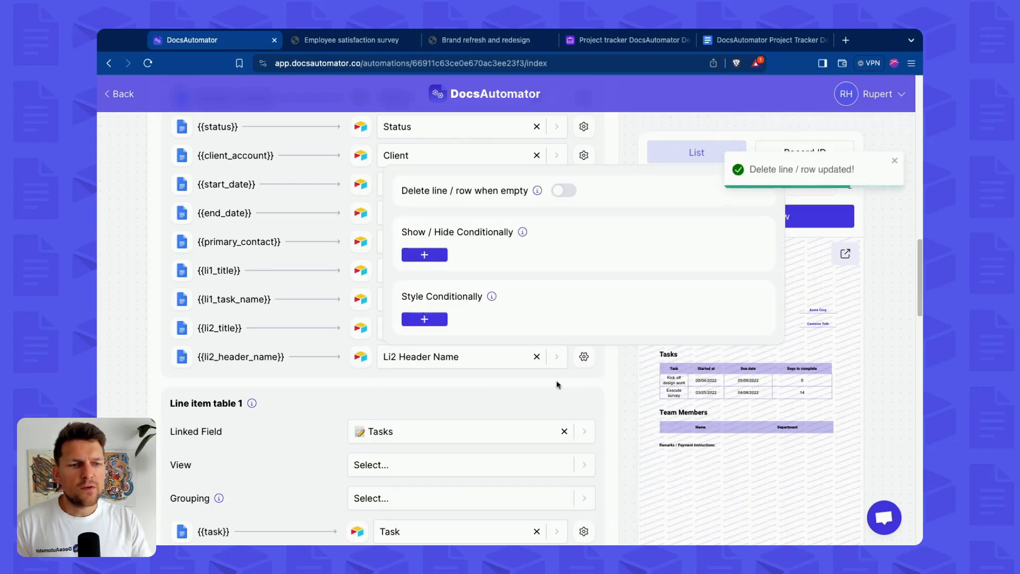
{"action": "left_click", "coordinate": [563, 190]}
{"action": "left_click", "coordinate": [584, 353]}
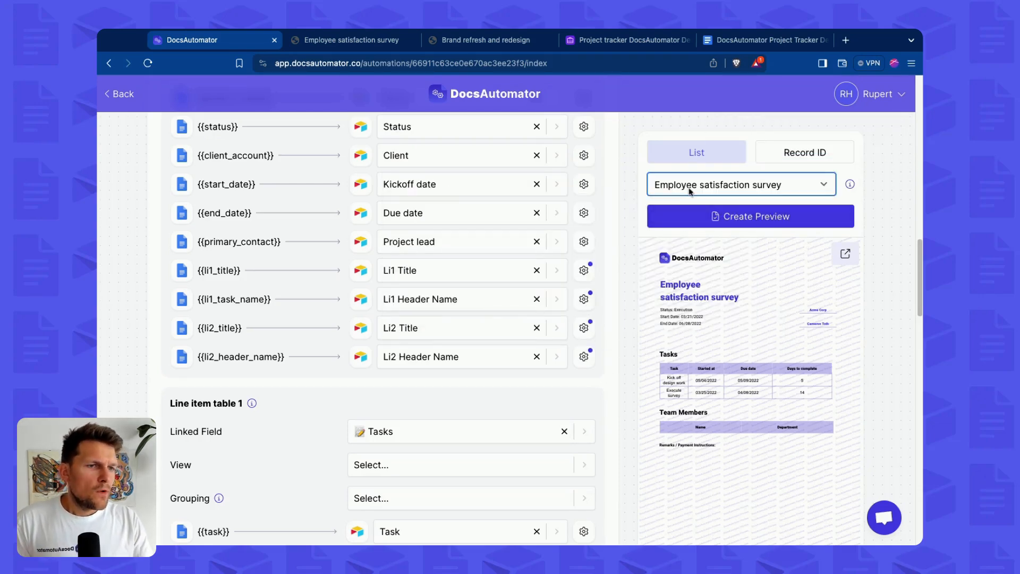
Generate a preview for the Brand refresh and redesign record and inspect its Tasks and Team Members tables in the PDF.
{"action": "left_click", "coordinate": [656, 209]}
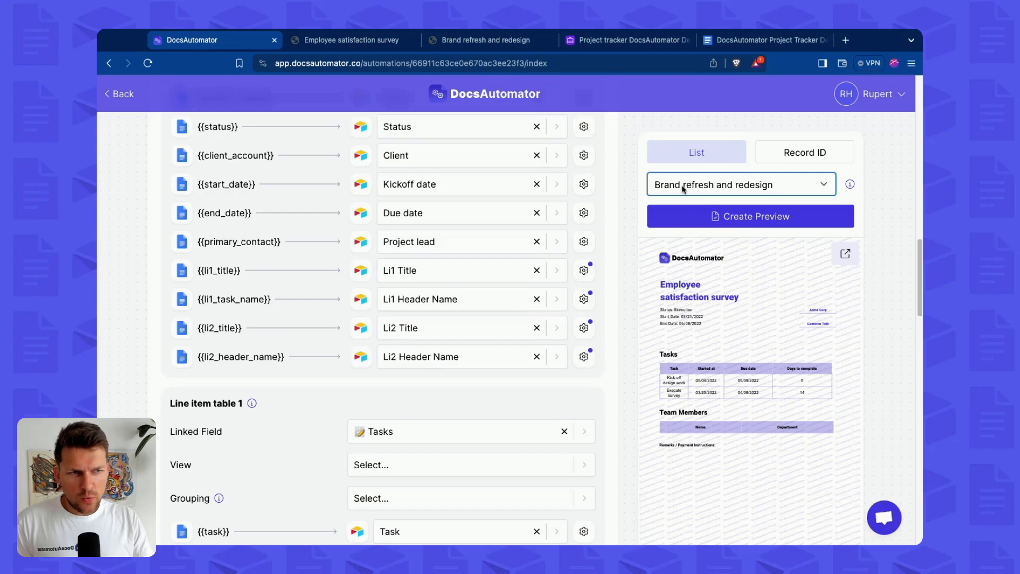
{"action": "left_click", "coordinate": [694, 218]}
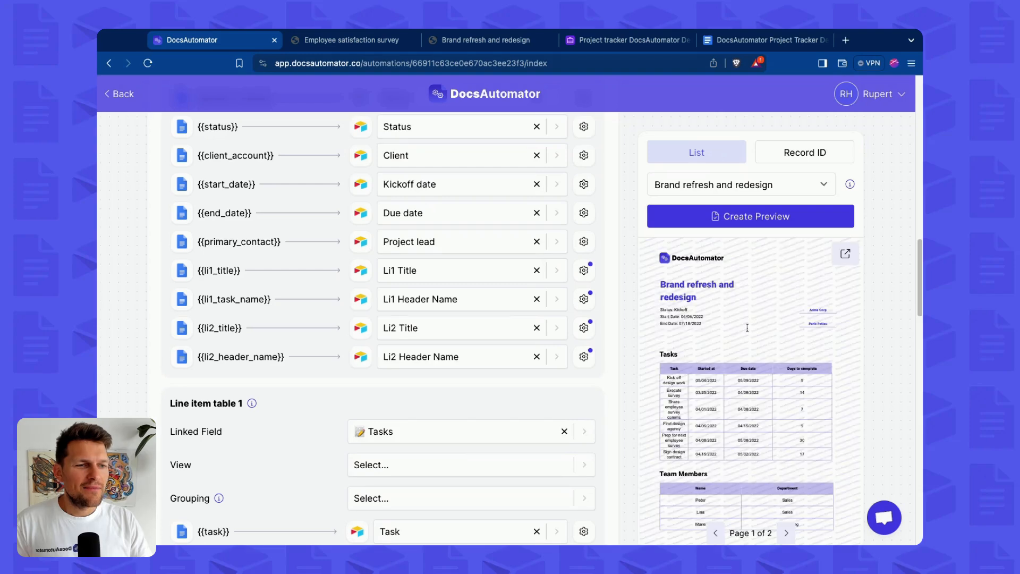
{"action": "left_click", "coordinate": [696, 342]}
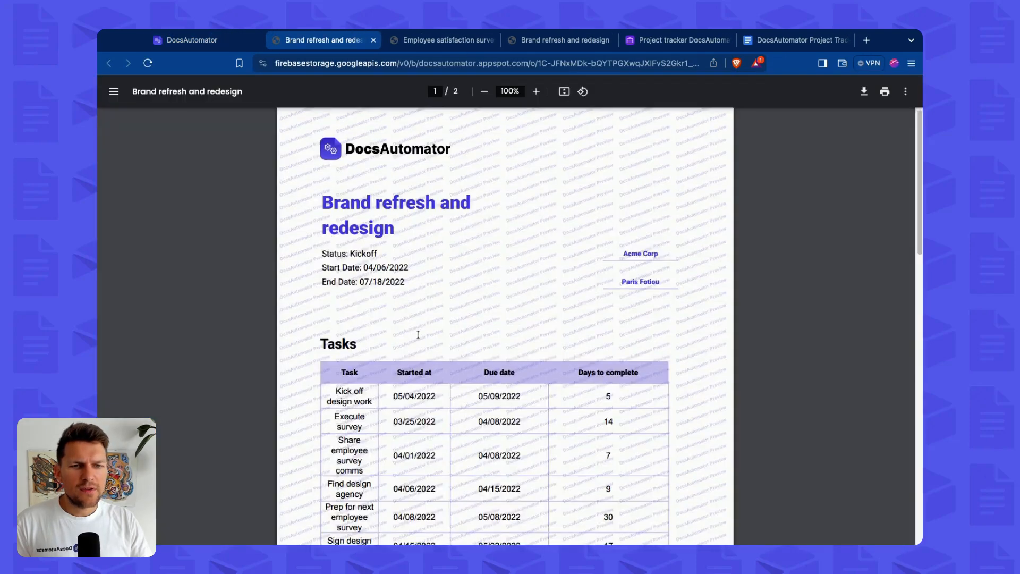
{"action": "scroll", "coordinate": [327, 131], "scroll_direction": "down", "scroll_amount": 4}
{"action": "double_click", "coordinate": [331, 150]}
{"action": "scroll", "coordinate": [404, 329], "scroll_direction": "down", "scroll_amount": 1}
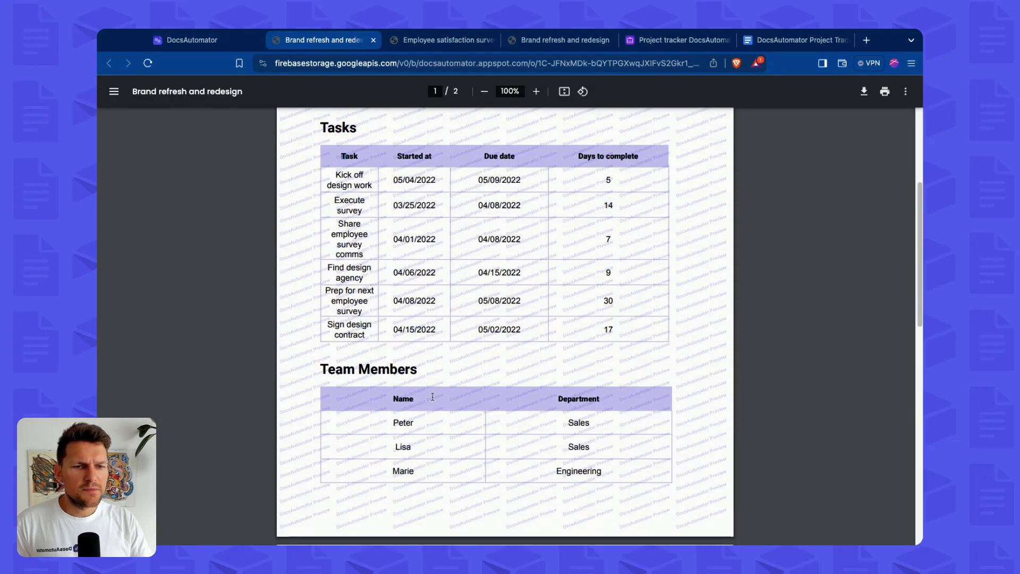
{"action": "double_click", "coordinate": [403, 399]}
{"action": "scroll", "coordinate": [380, 324], "scroll_direction": "up", "scroll_amount": 1}
{"action": "left_click", "coordinate": [359, 215]}
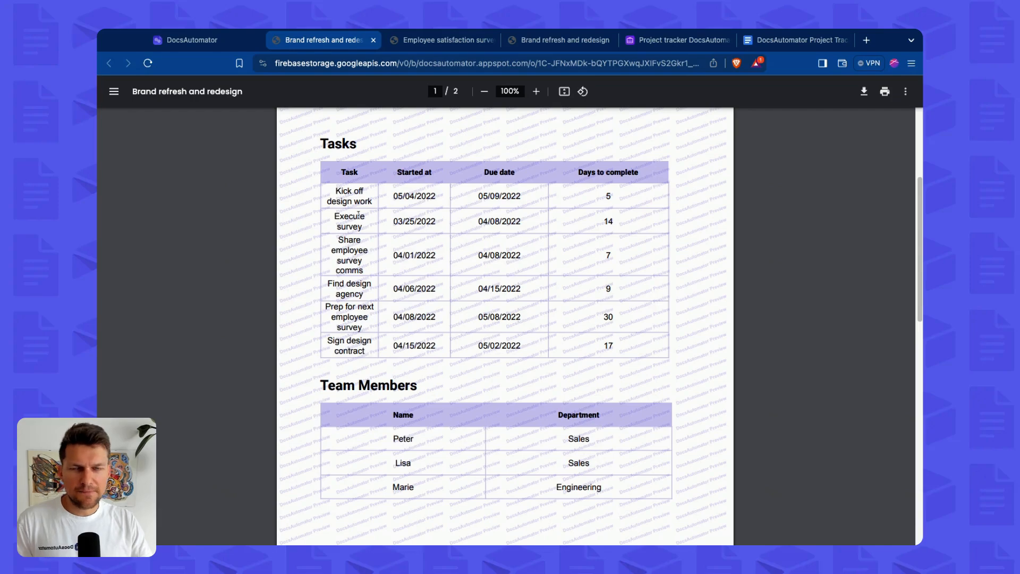
{"action": "key", "text": "super+w"}
Switch the preview record to Employee satisfaction survey.
{"action": "left_click", "coordinate": [789, 185]}
{"action": "left_click", "coordinate": [786, 188]}
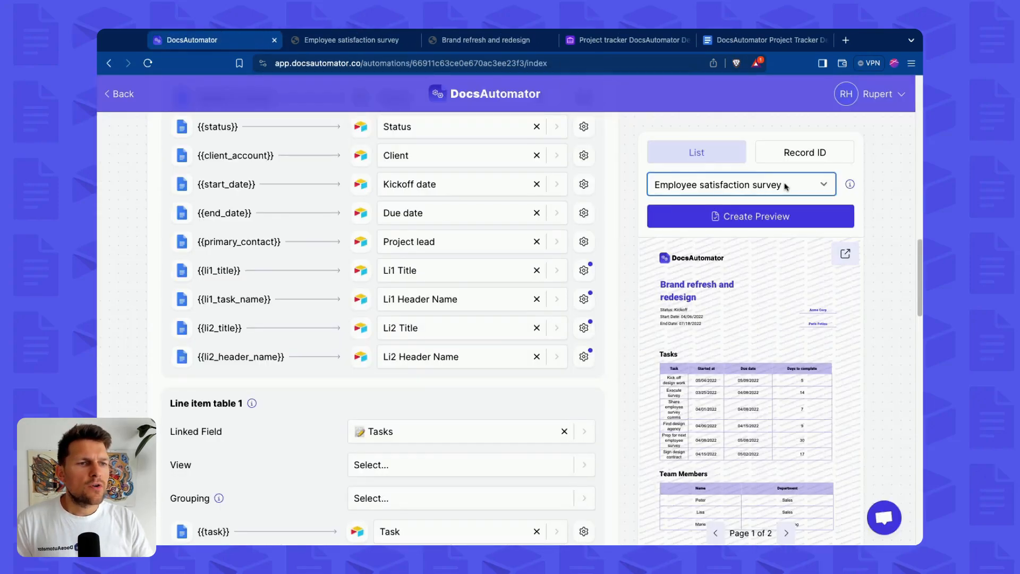
{"action": "left_click", "coordinate": [767, 220]}
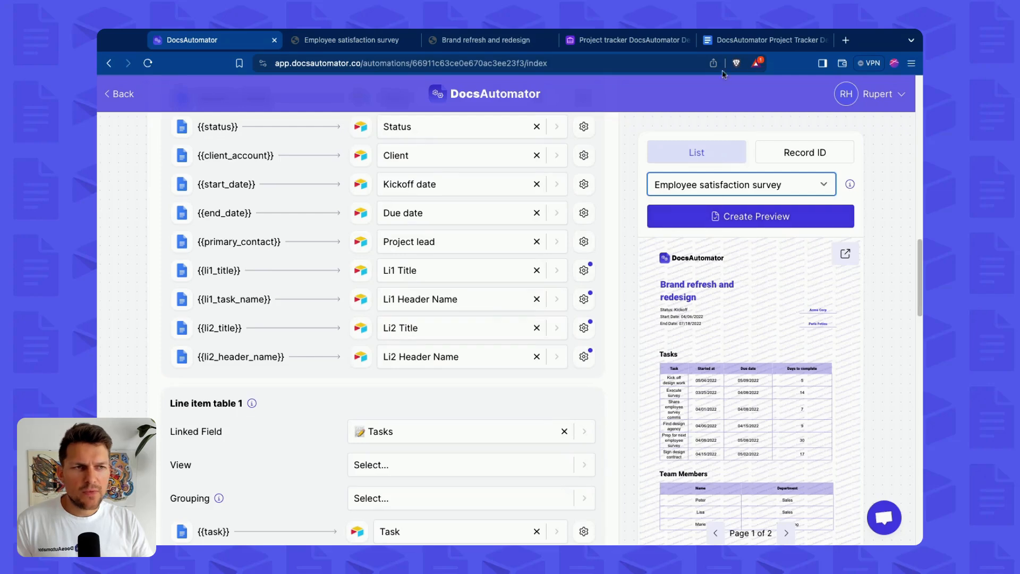
Examine the second table's header cells in the Google Doc template.
{"action": "left_click", "coordinate": [751, 48]}
{"action": "left_click_drag", "start_coordinate": [237, 341], "coordinate": [305, 340]}
{"action": "triple_click", "coordinate": [279, 368]}
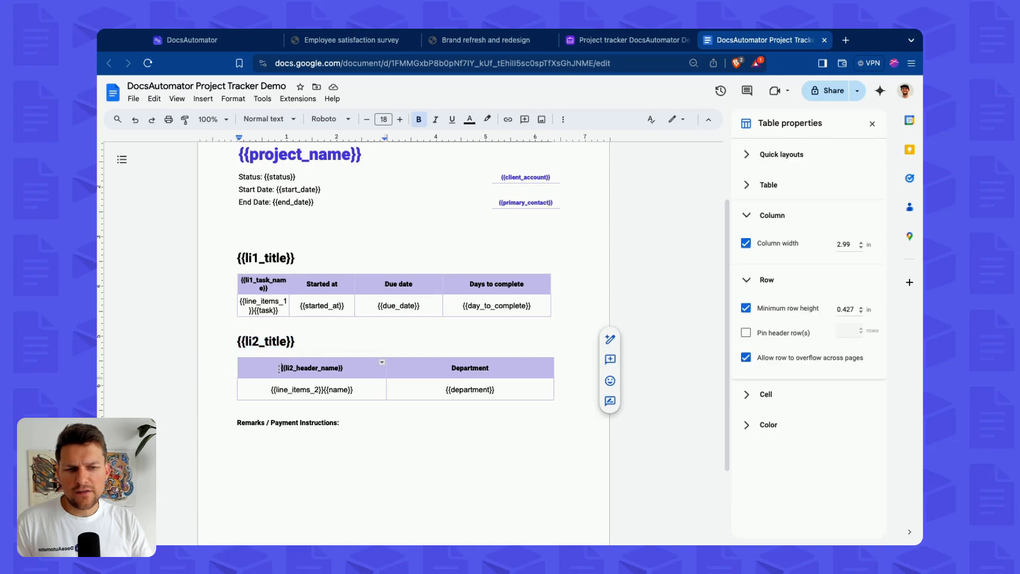
{"action": "left_click_drag", "start_coordinate": [312, 368], "coordinate": [484, 368]}
{"action": "left_click", "coordinate": [493, 371]}
{"action": "key", "text": "ctrl+1"}
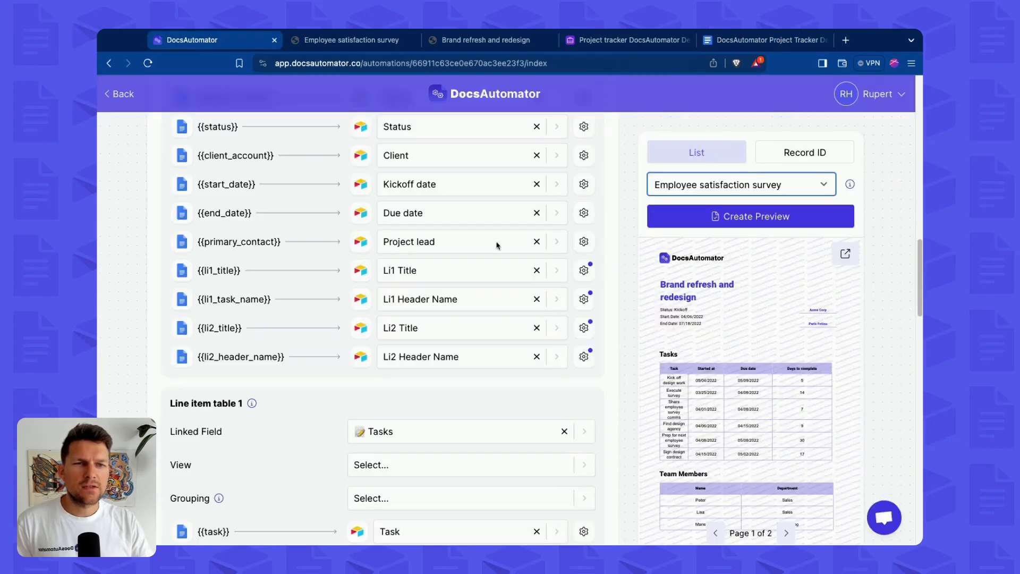
Create a preview for Employee satisfaction survey and review the generated PDF.
{"action": "left_click", "coordinate": [738, 216]}
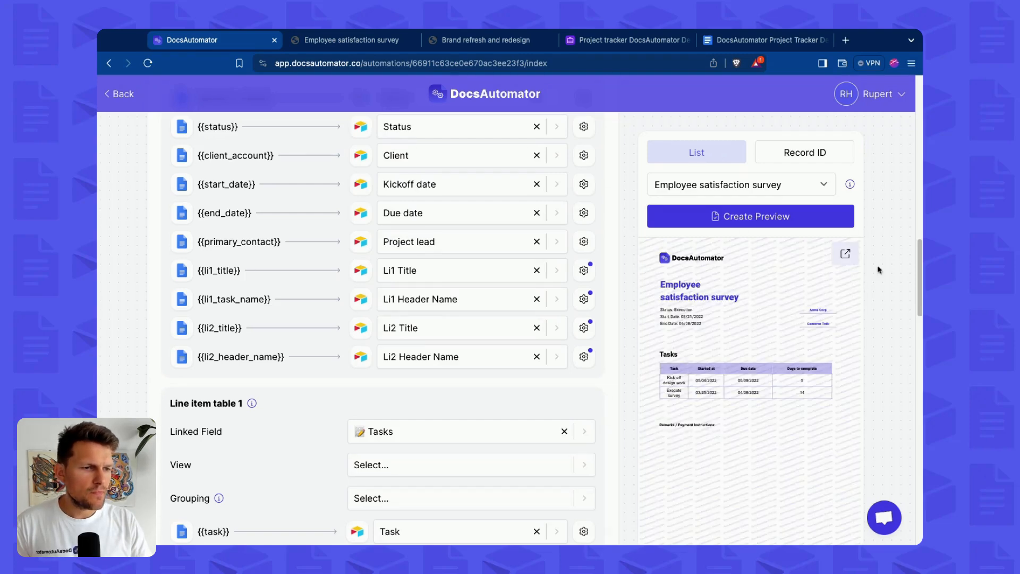
{"action": "left_click", "coordinate": [862, 256]}
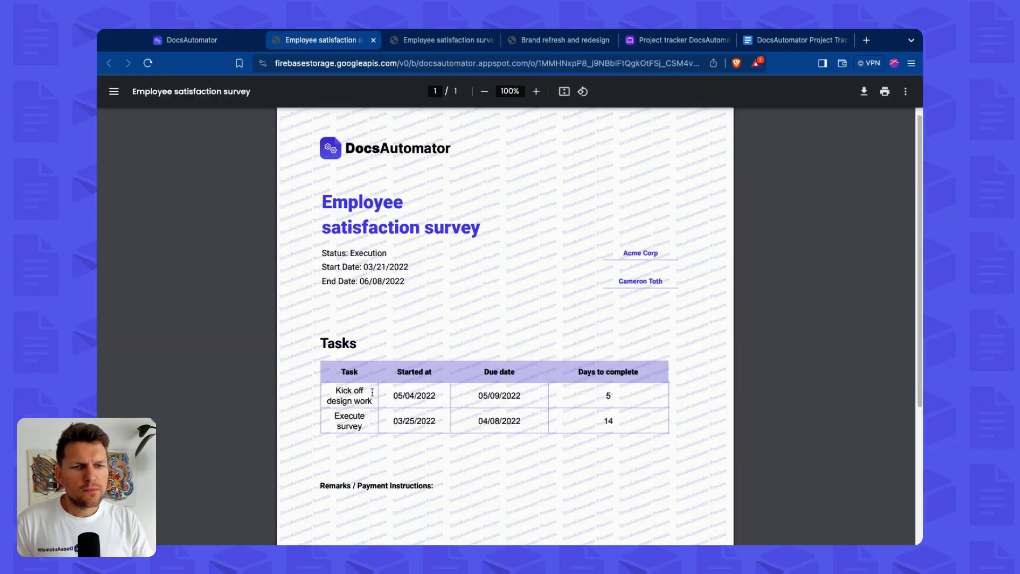
{"action": "scroll", "coordinate": [310, 378], "scroll_direction": "down", "scroll_amount": 3}
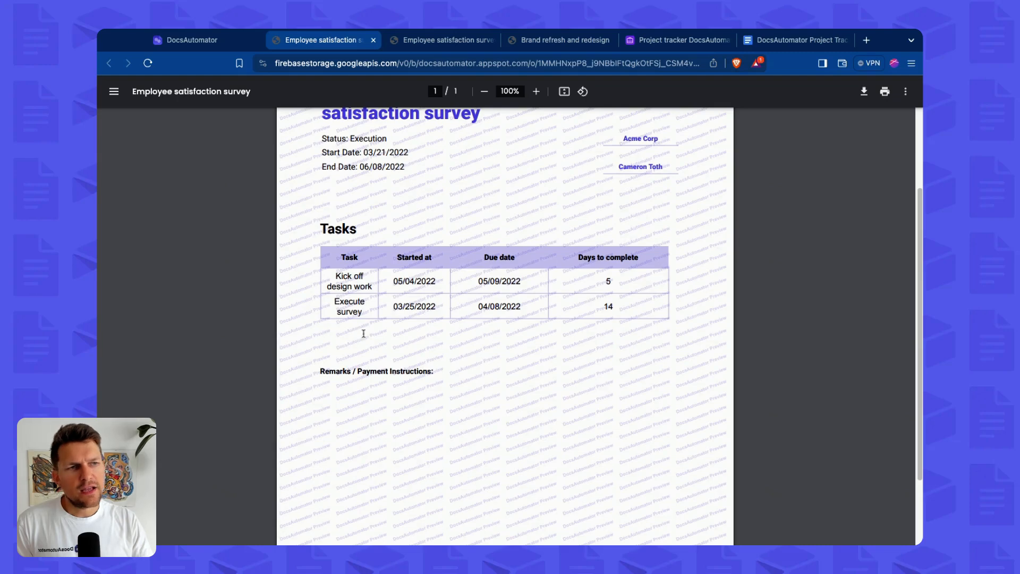
Compare the template, the generated PDF and the Airtable title and header fields across tabs.
{"action": "left_click", "coordinate": [779, 42]}
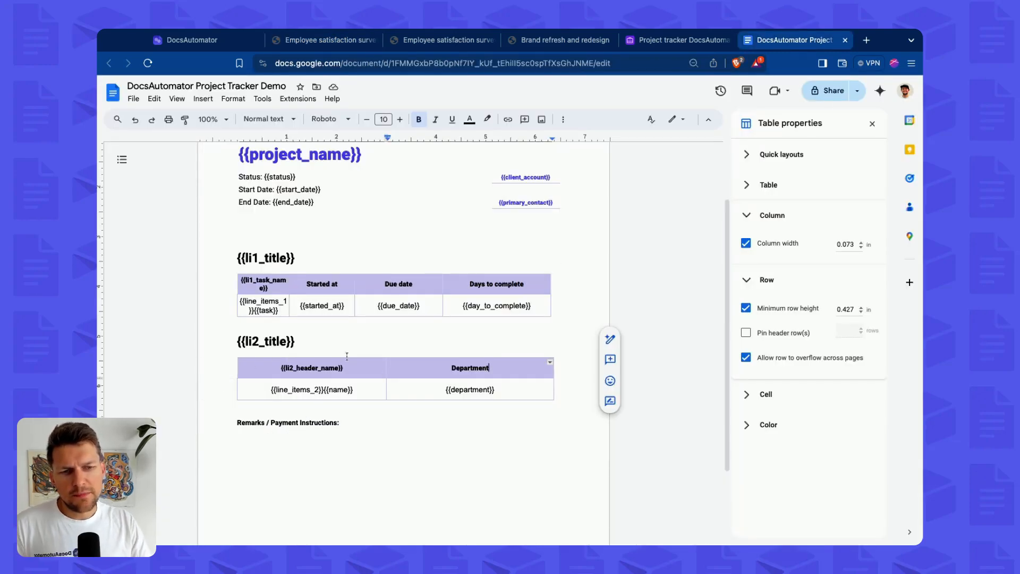
{"action": "left_click", "coordinate": [321, 40]}
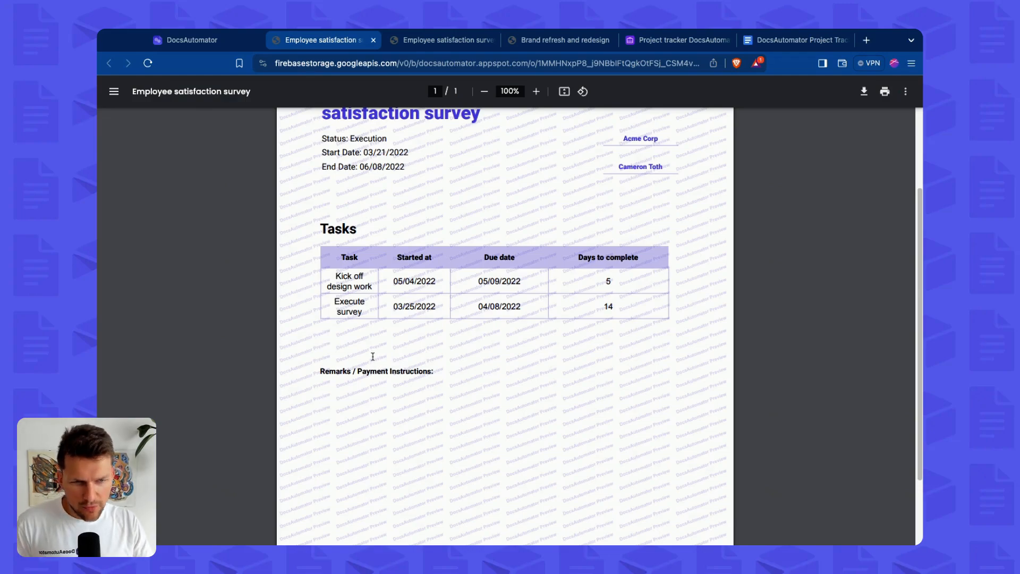
{"action": "left_click", "coordinate": [225, 41]}
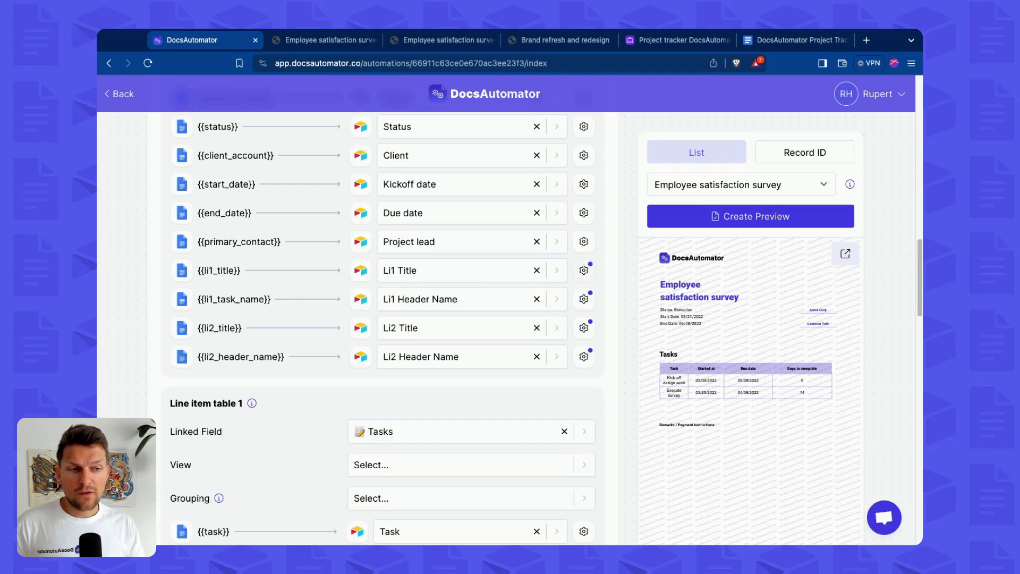
{"action": "left_click", "coordinate": [784, 48]}
{"action": "scroll", "coordinate": [342, 280], "scroll_direction": "down", "scroll_amount": 1}
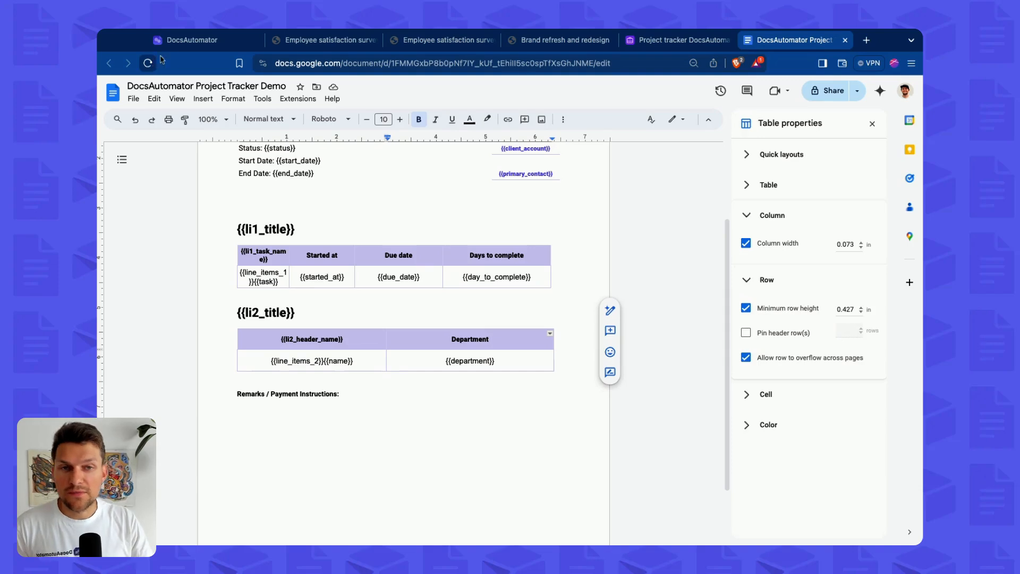
{"action": "left_click", "coordinate": [312, 314]}
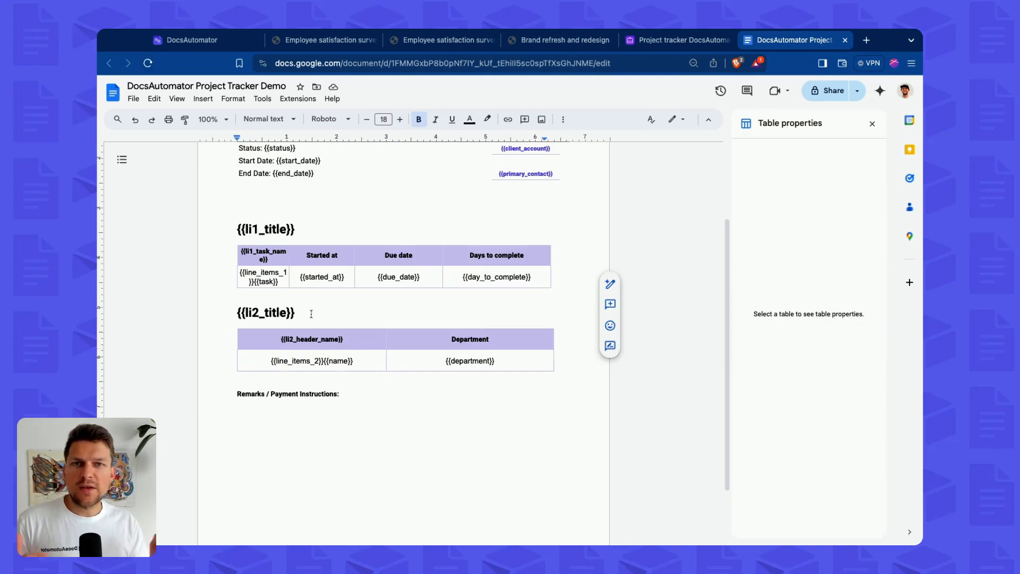
{"action": "left_click", "coordinate": [676, 40]}
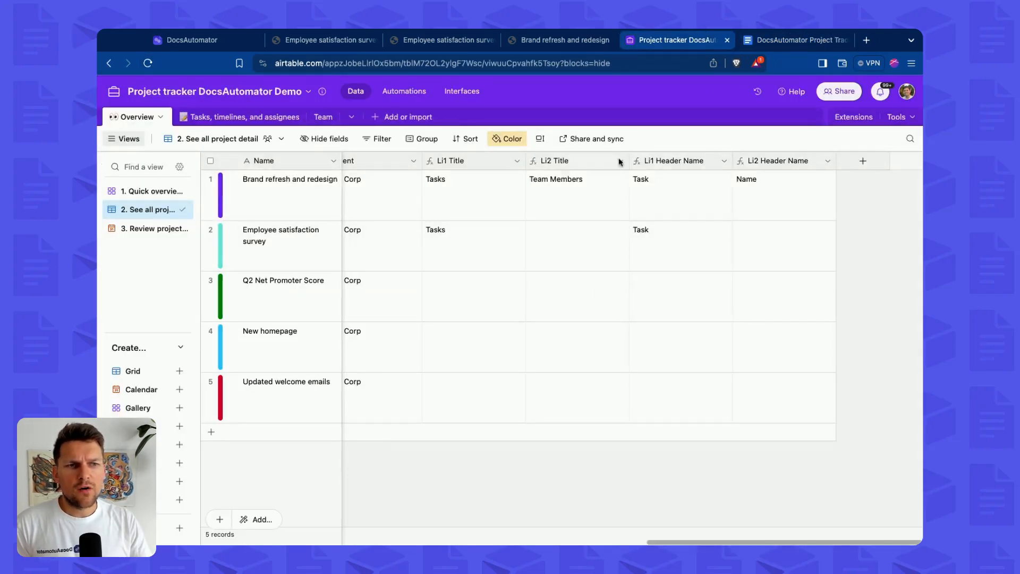
{"action": "left_click", "coordinate": [191, 40]}
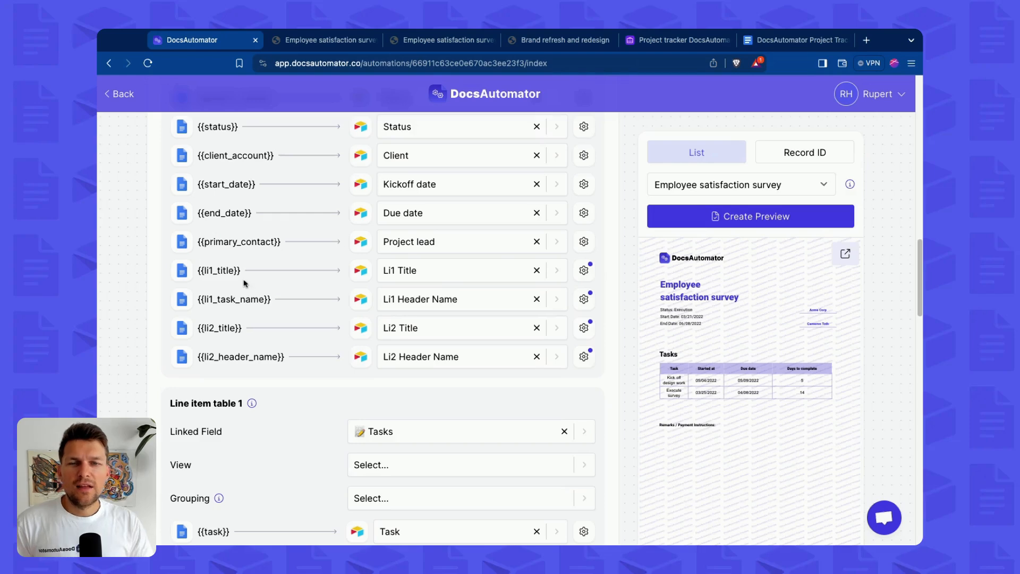